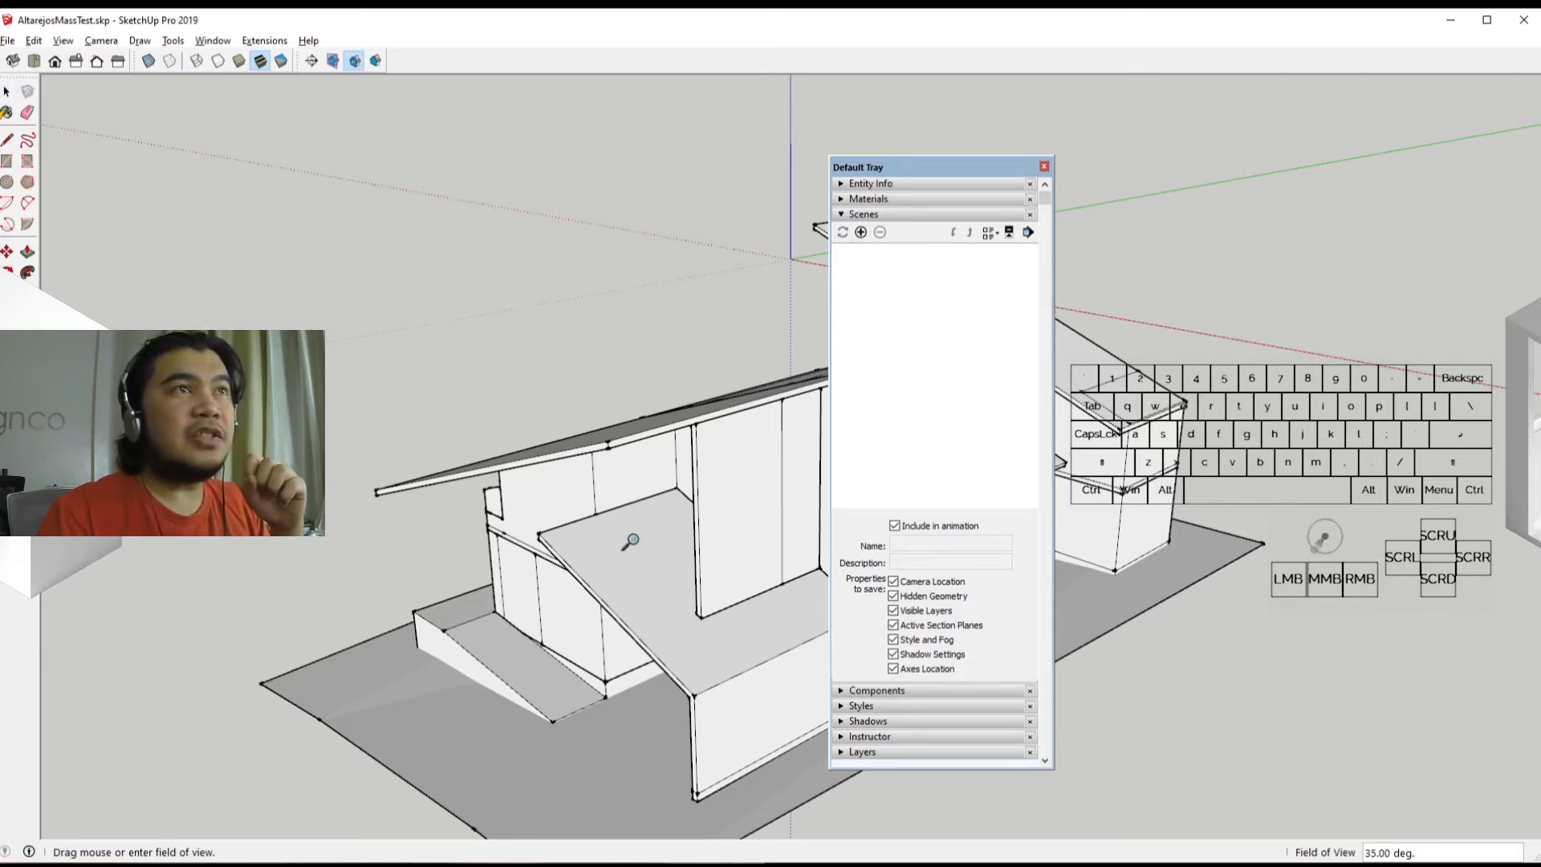
# Frame the house from the front at eye level, move the tray off the model, and save the view as the first scene
pyautogui.moveTo(450, 530); pyautogui.dragTo(683, 371, button='middle')
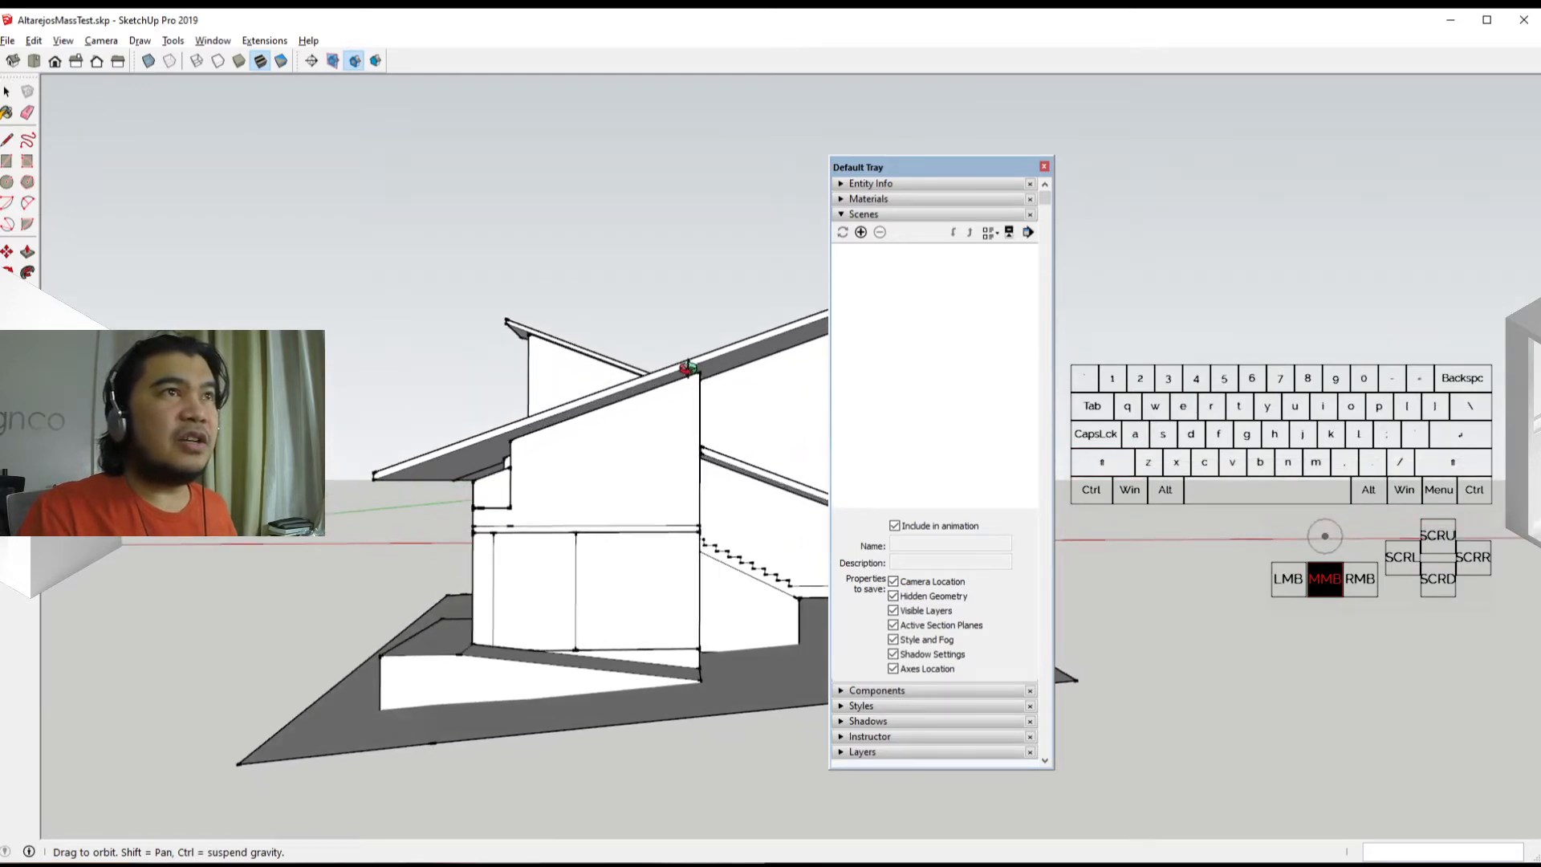
pyautogui.click(54, 62)
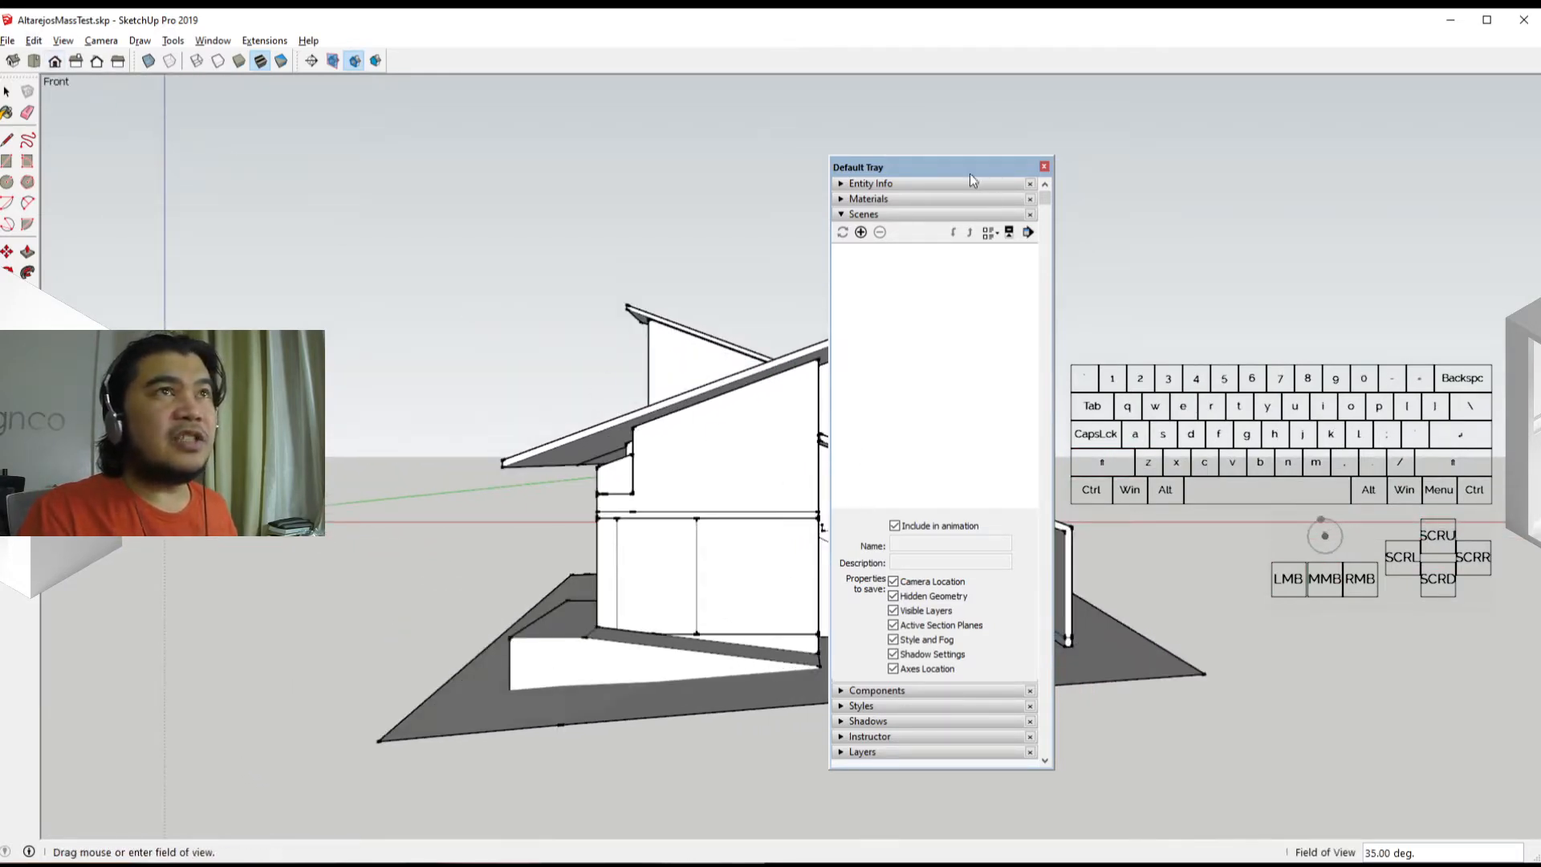
pyautogui.moveTo(954, 162); pyautogui.dragTo(1270, 111)
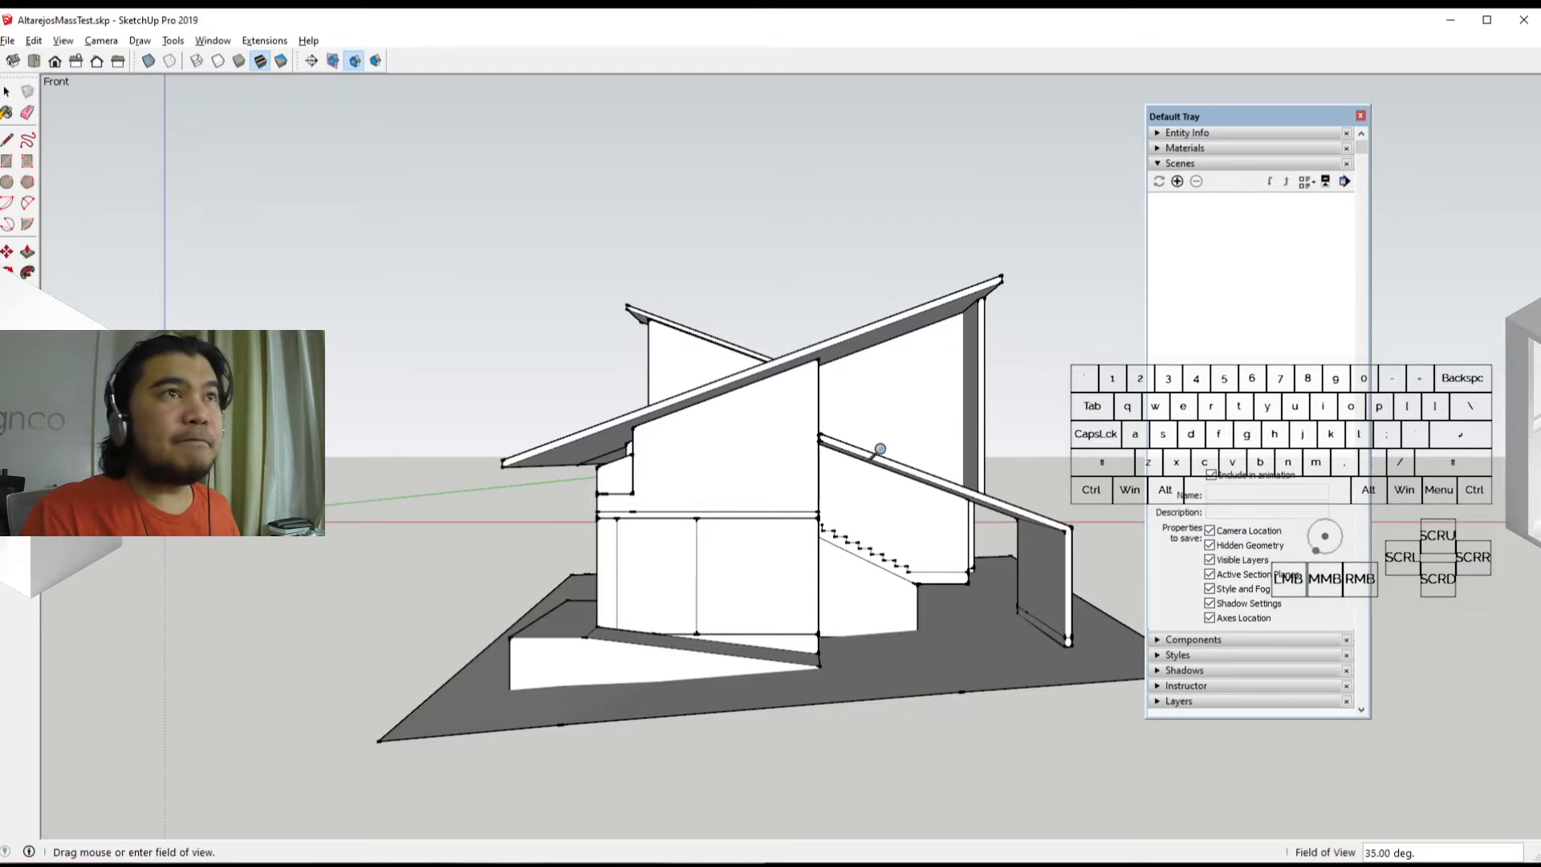
pyautogui.moveTo(879, 447); pyautogui.dragTo(874, 430, button='middle')
pyautogui.scroll(2, 870, 471)
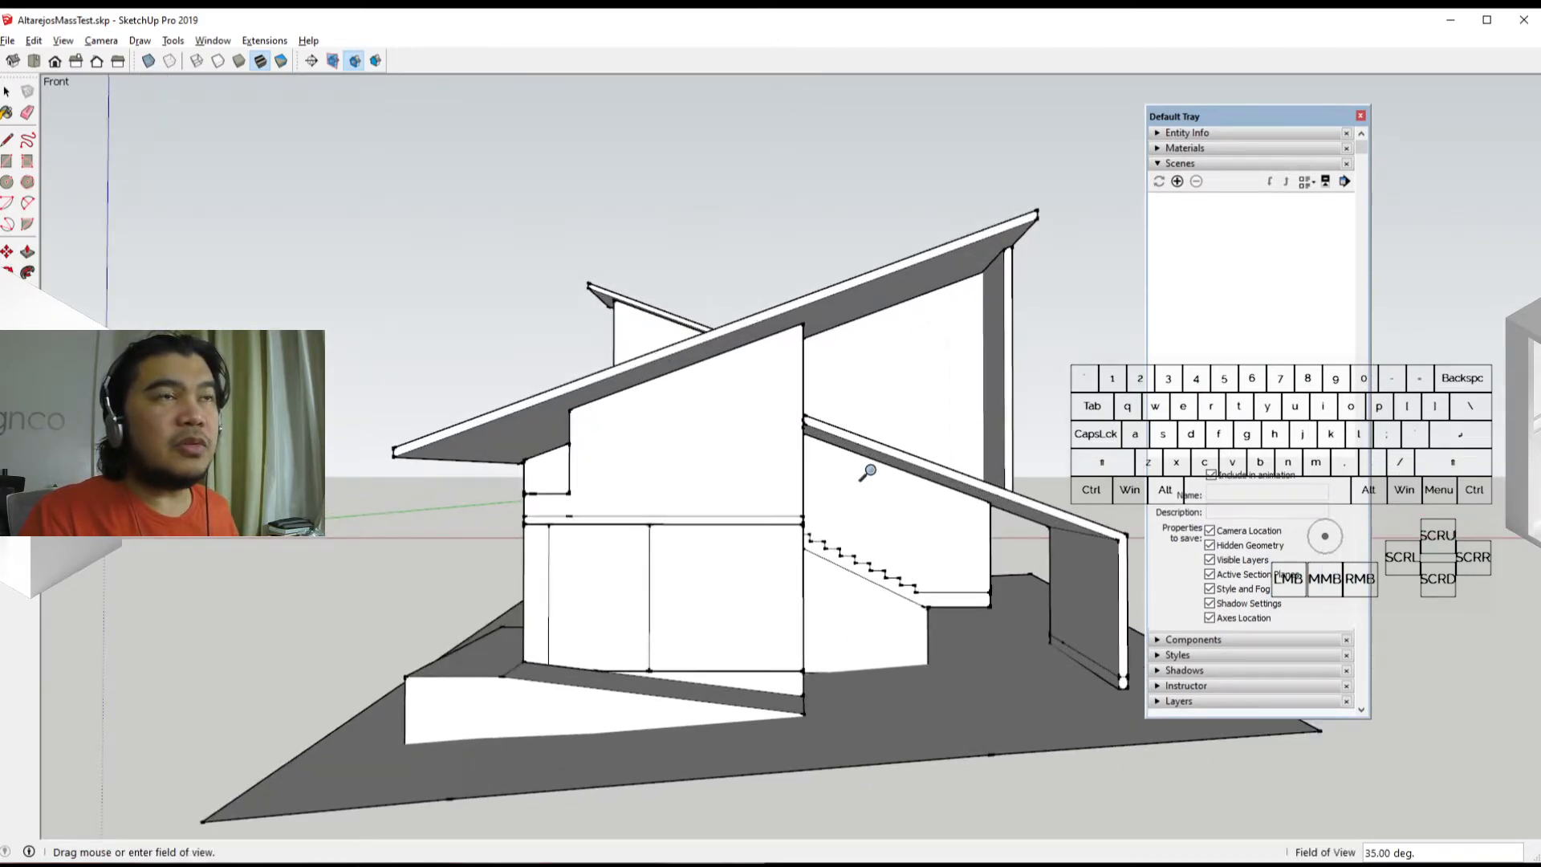
pyautogui.scroll(2, 870, 471)
pyautogui.keyDown('shift'); pyautogui.moveTo(850, 492); pyautogui.dragTo(857, 480, button='middle'); pyautogui.keyUp('shift')
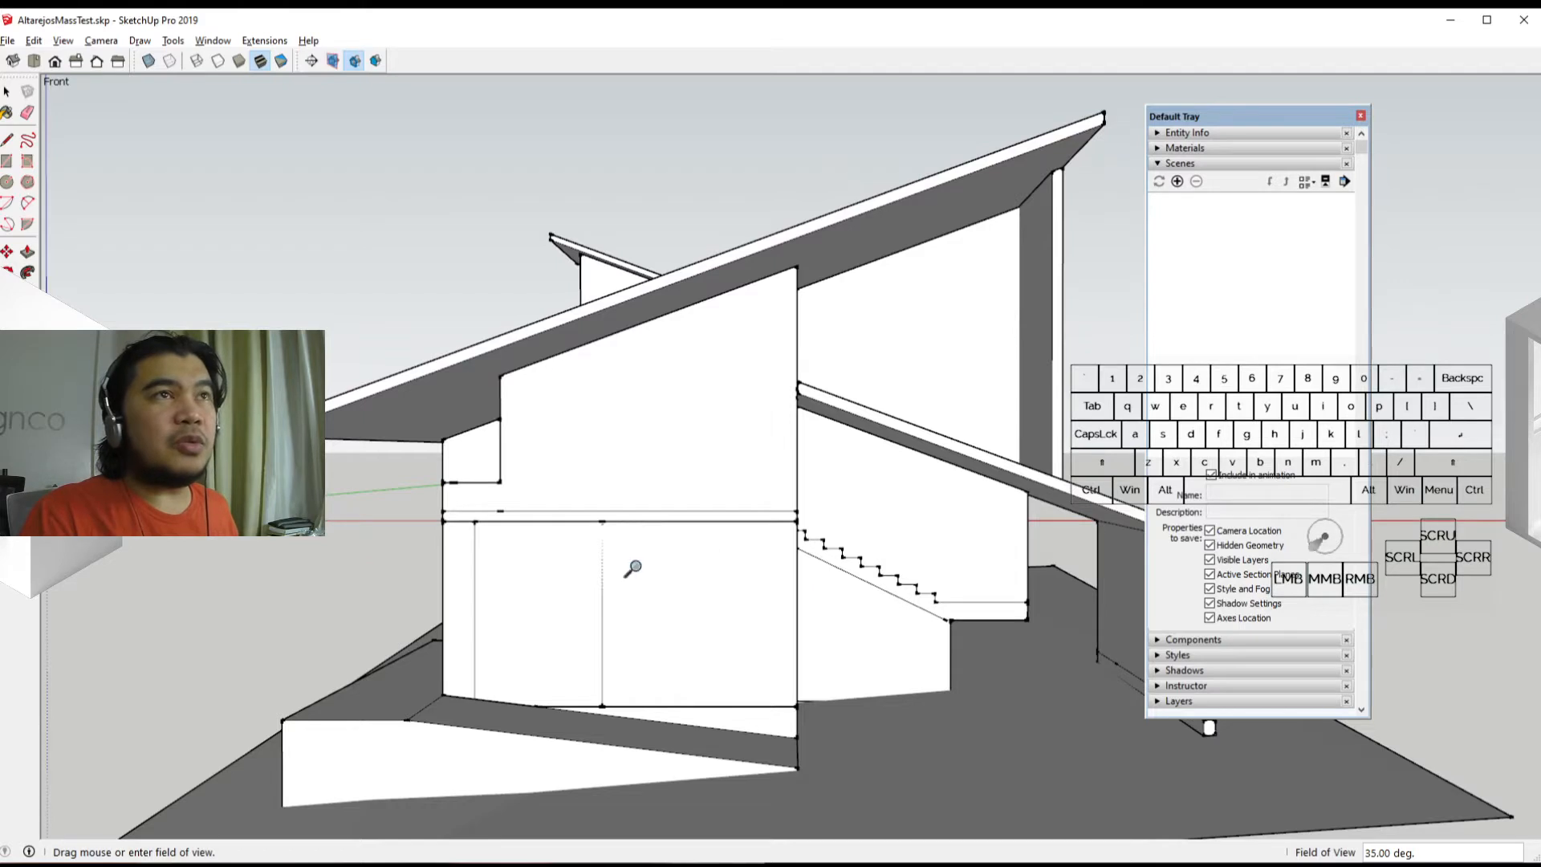
pyautogui.click(1177, 182)
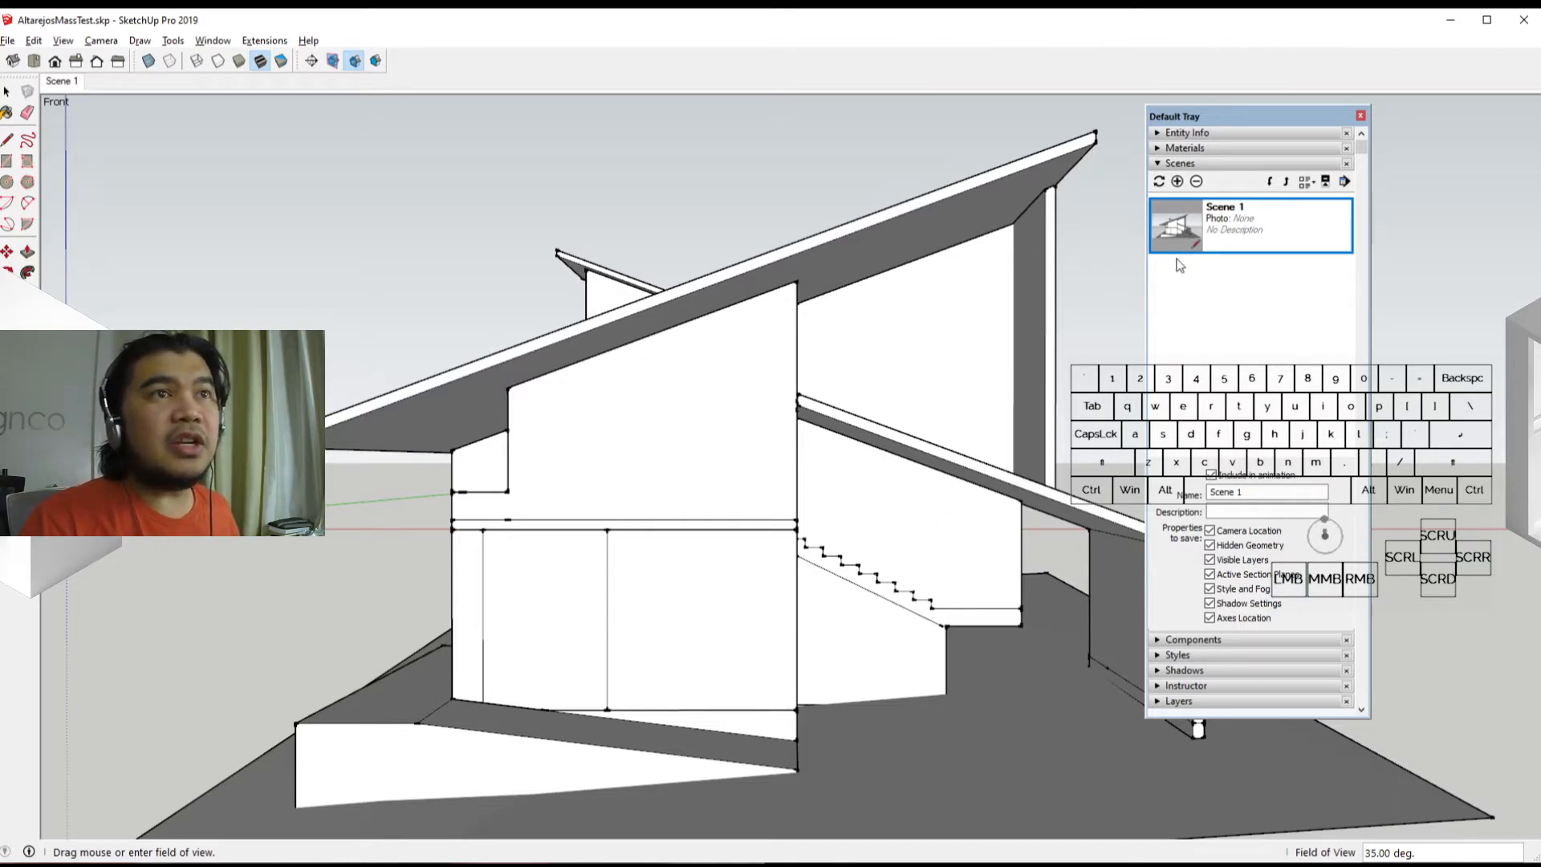
# Add a second scene showing the side of the house with the large glazed opening under the sloping roof
pyautogui.moveTo(1225, 126); pyautogui.dragTo(920, 128)
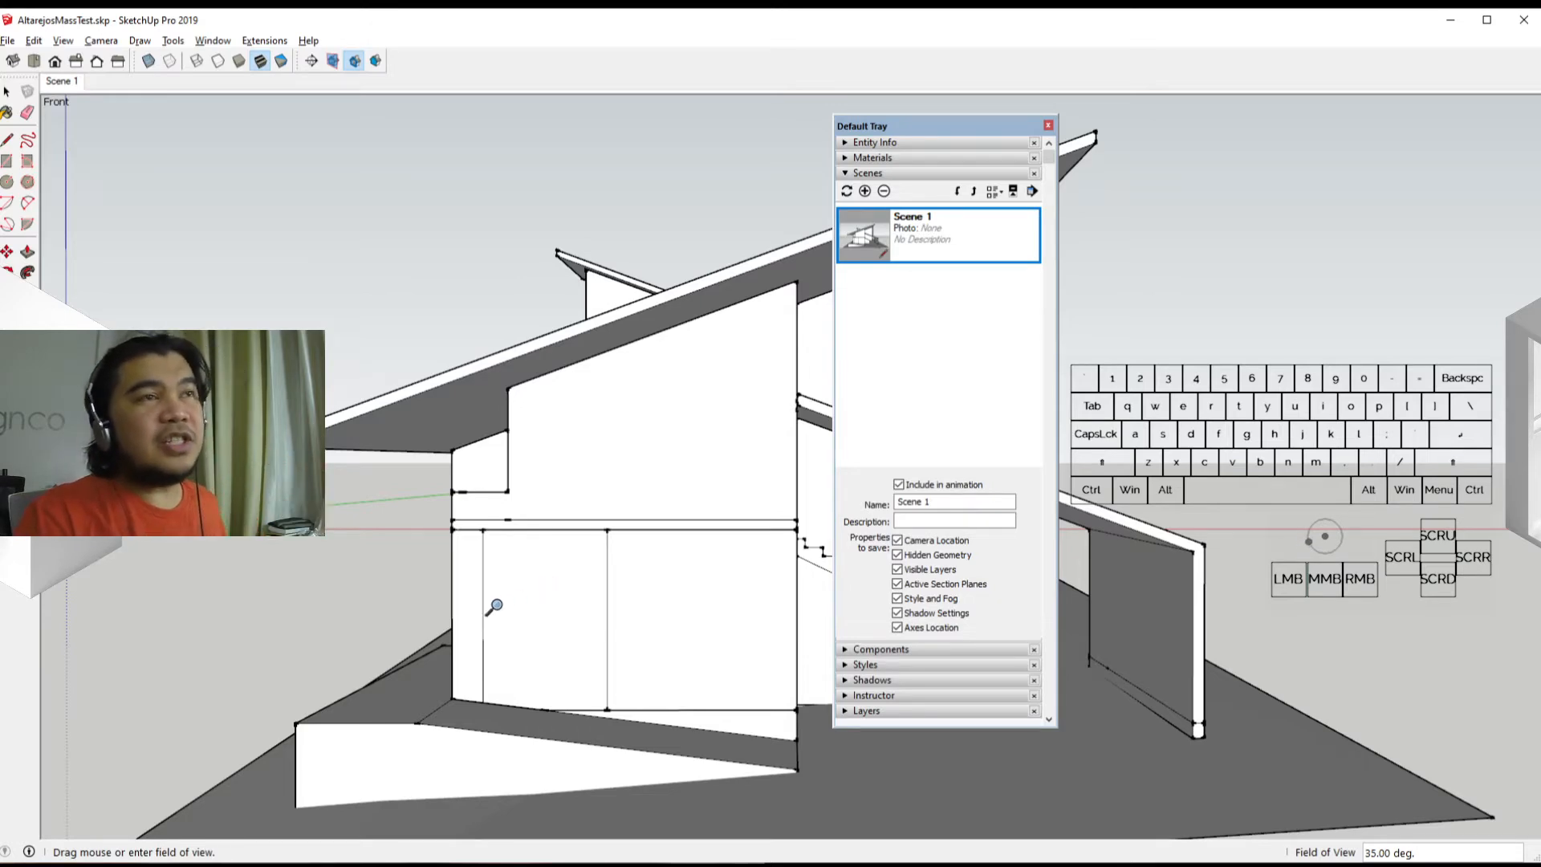
pyautogui.moveTo(506, 604); pyautogui.dragTo(1088, 536, button='middle')
pyautogui.scroll(-2, 1101, 543)
pyautogui.click(865, 191)
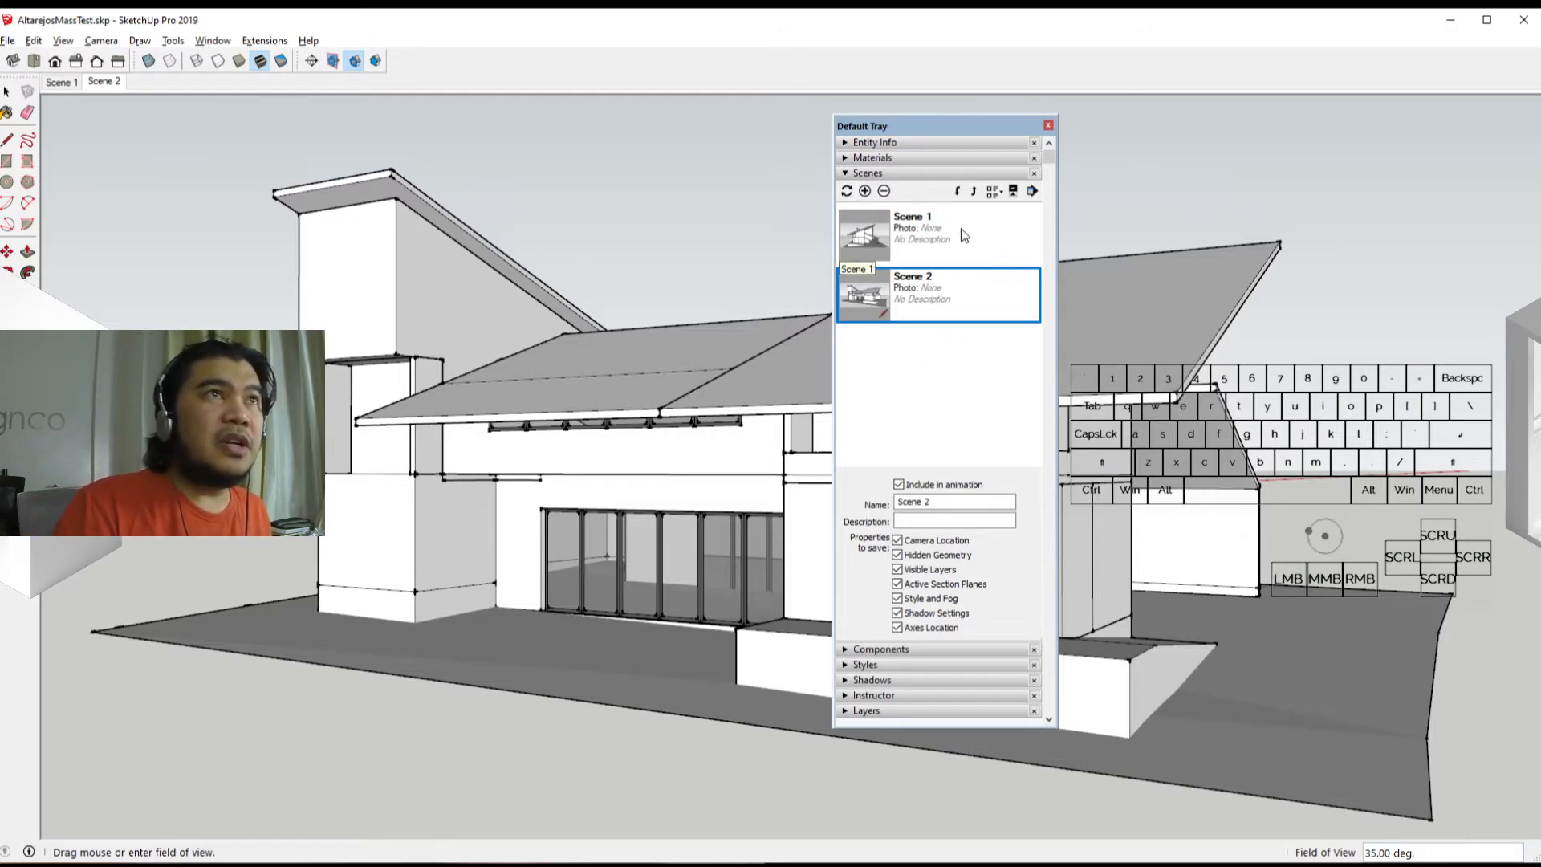
# Switch back and forth between the two saved scenes to compare their camera views
pyautogui.click(68, 83)
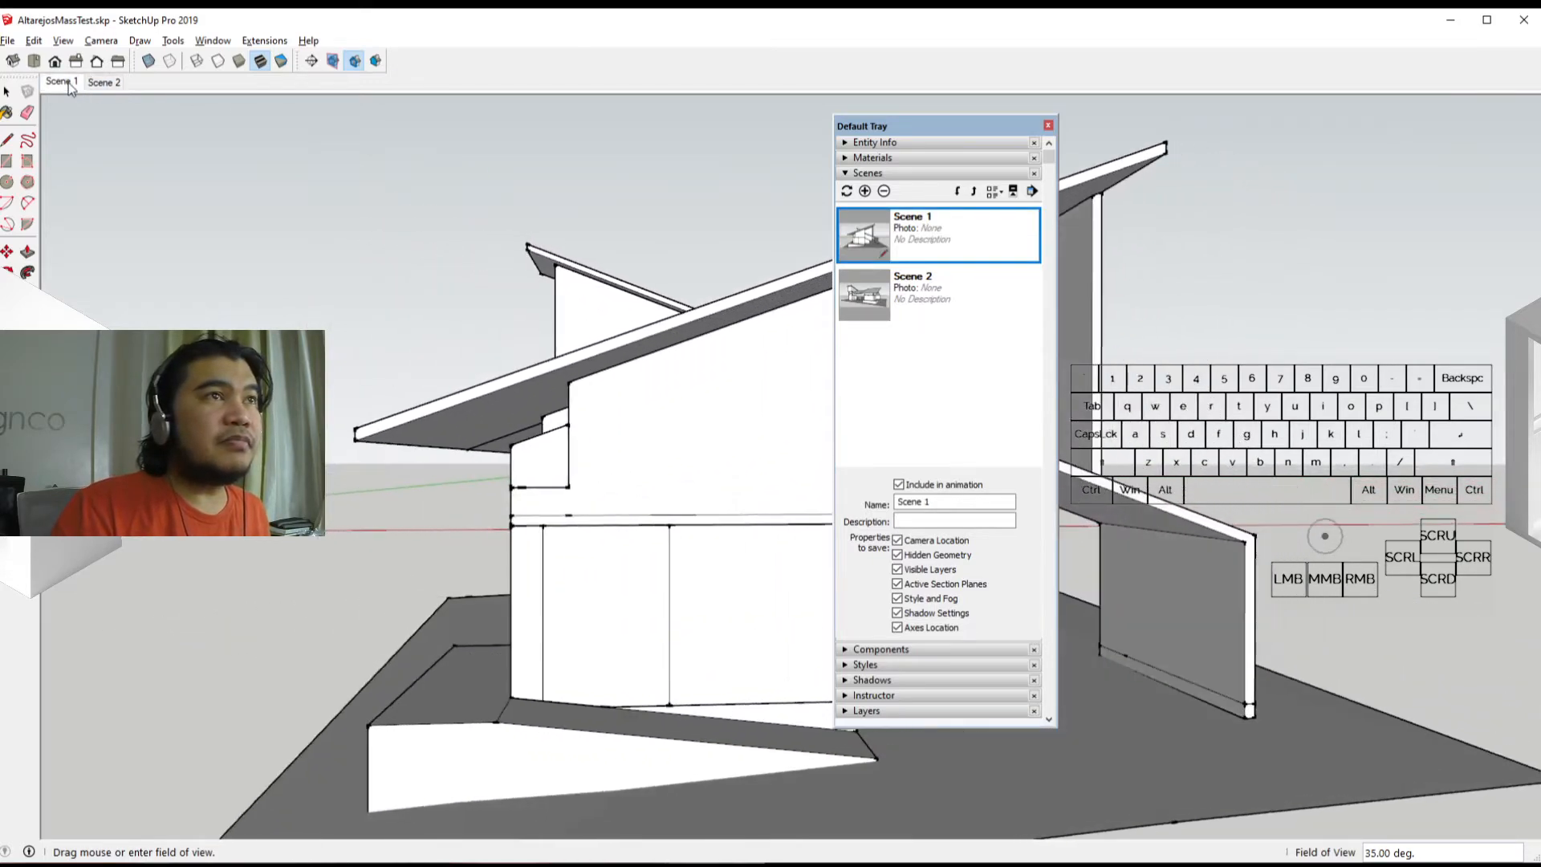
pyautogui.click(95, 83)
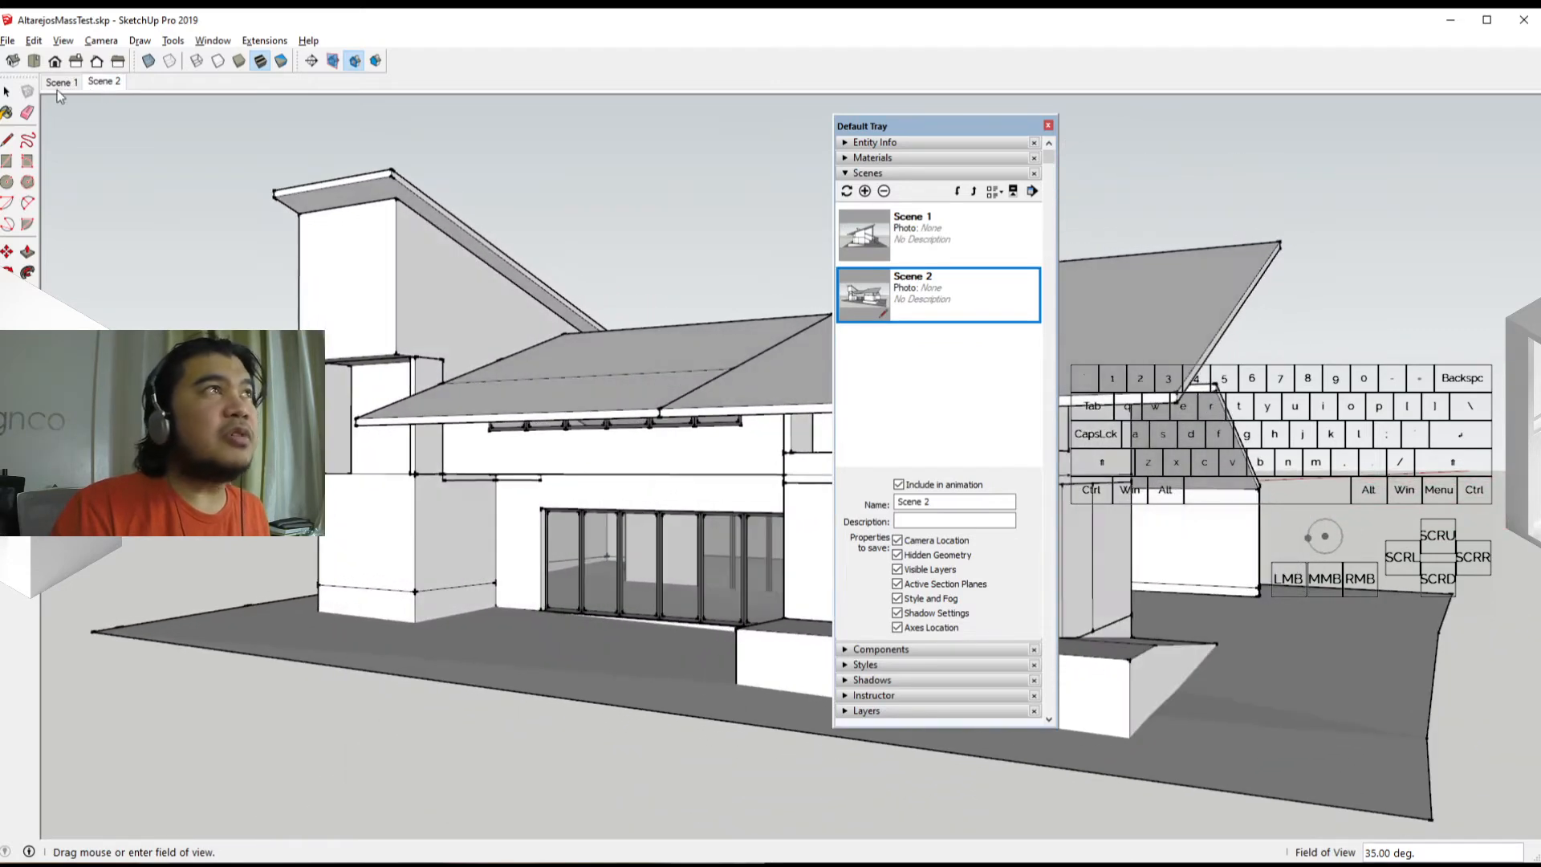
pyautogui.click(56, 85)
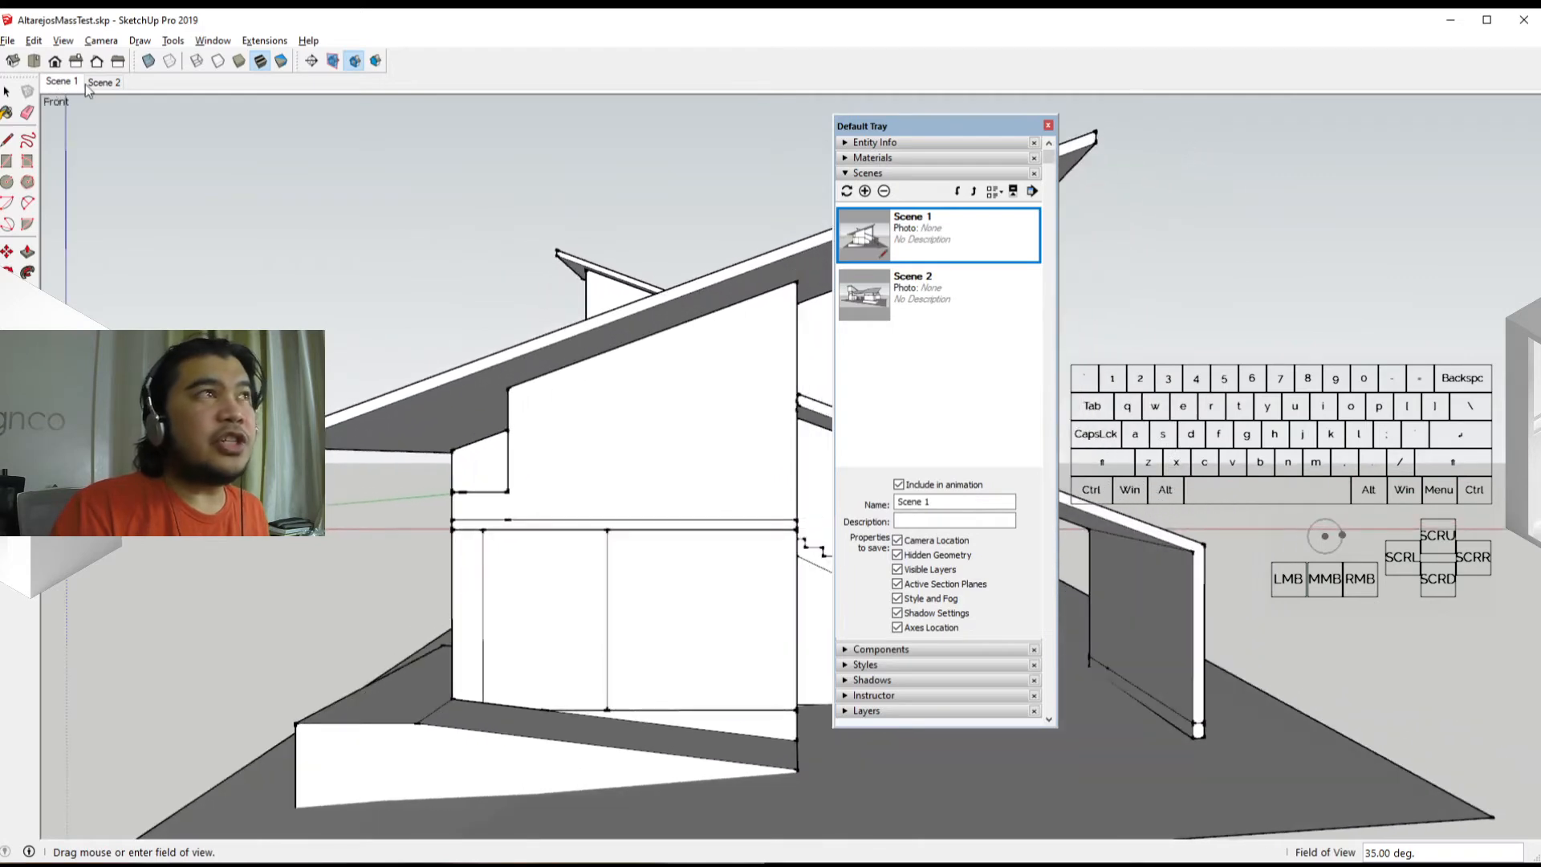
pyautogui.click(101, 84)
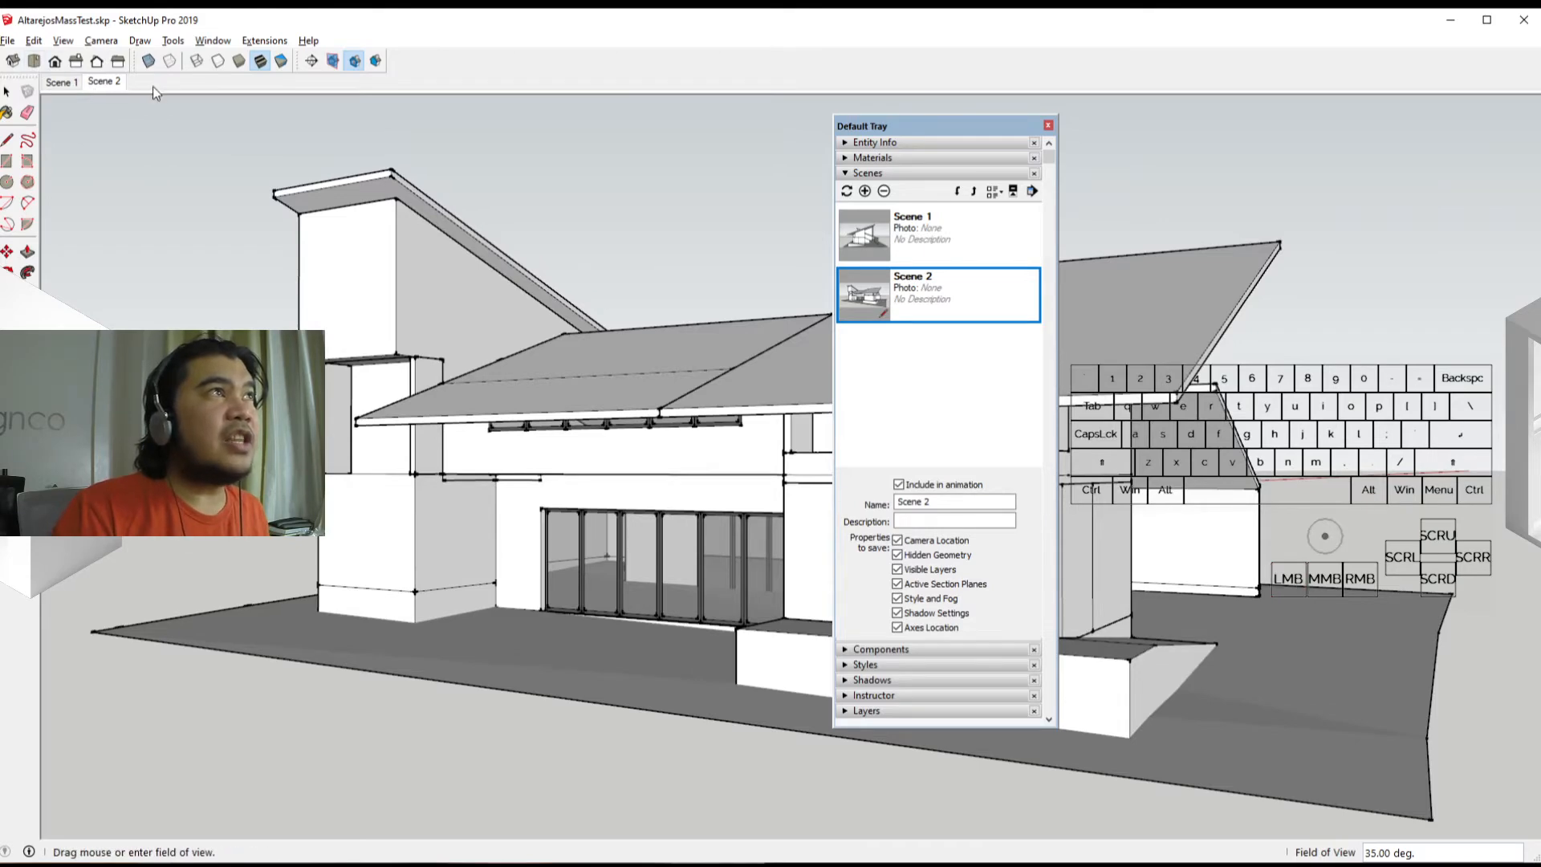
# Open the animation settings for scene transitions and scene delay
pyautogui.click(34, 40)
pyautogui.moveTo(57, 44)
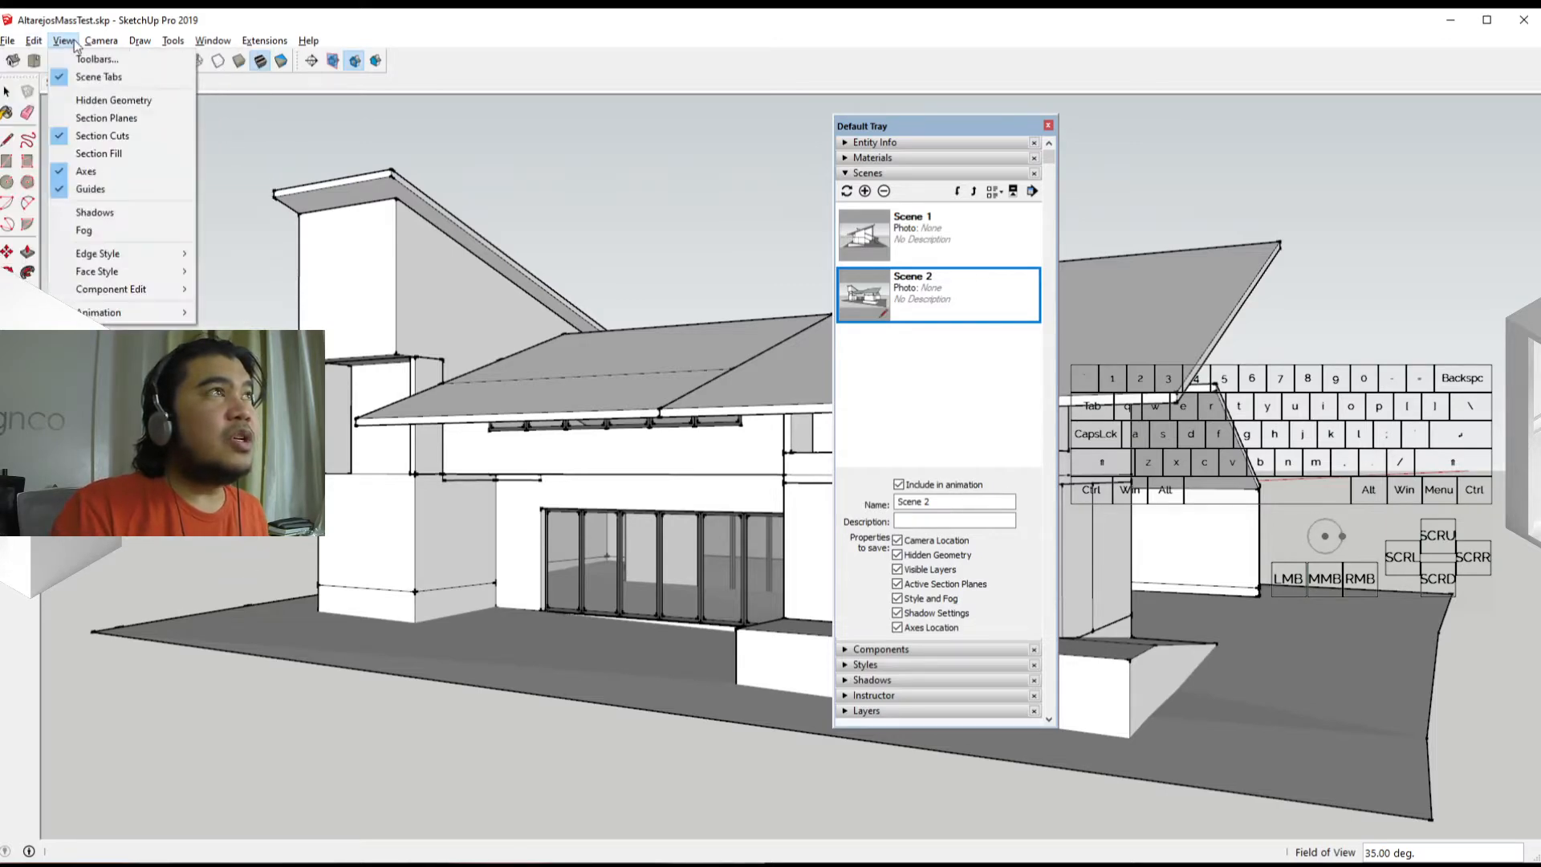
pyautogui.moveTo(124, 310)
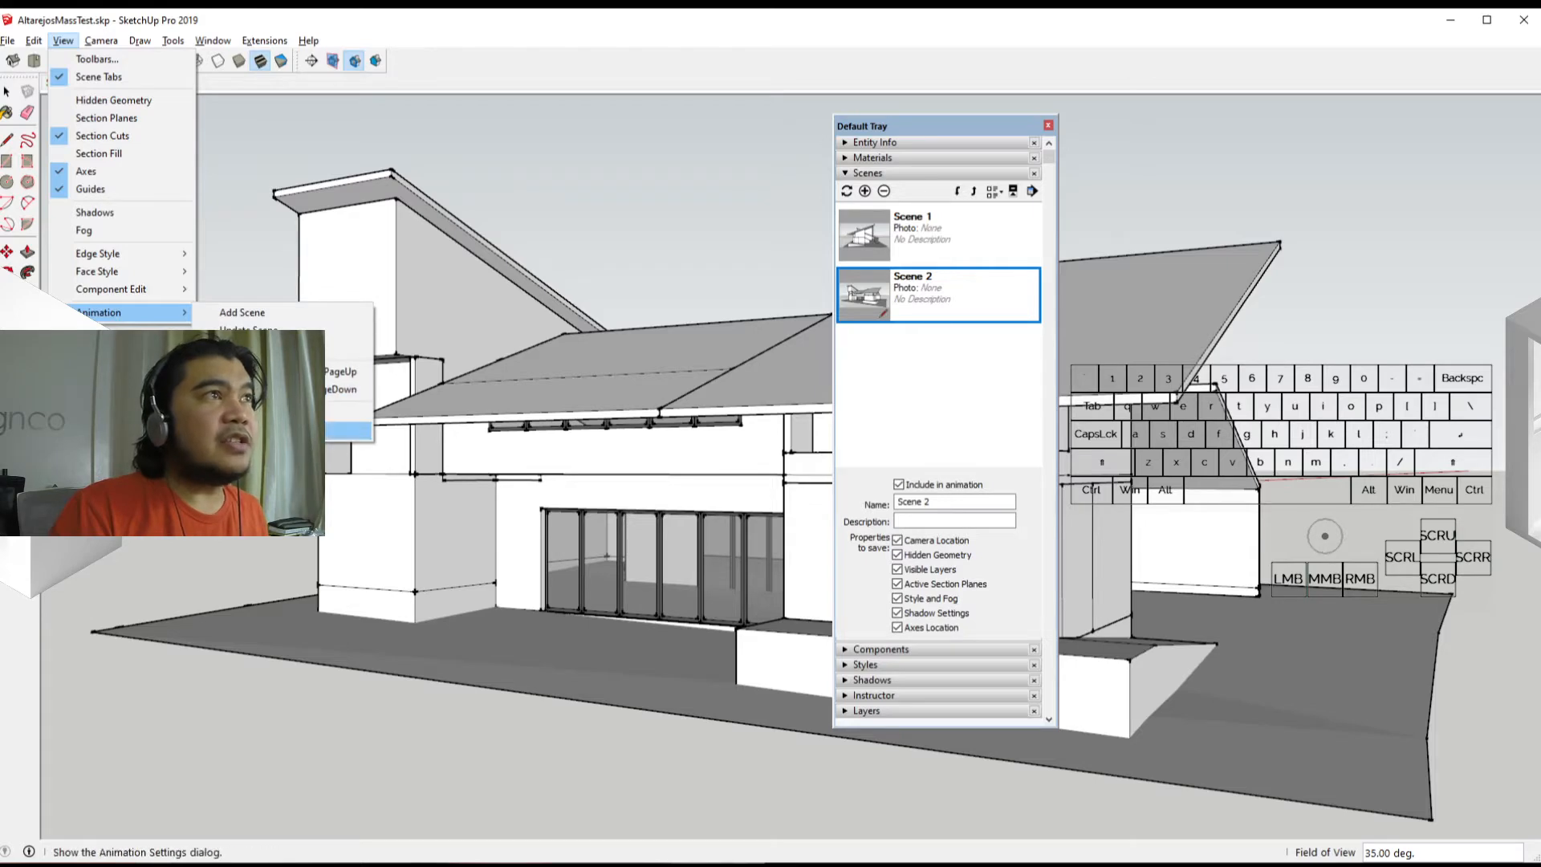
pyautogui.click(353, 431)
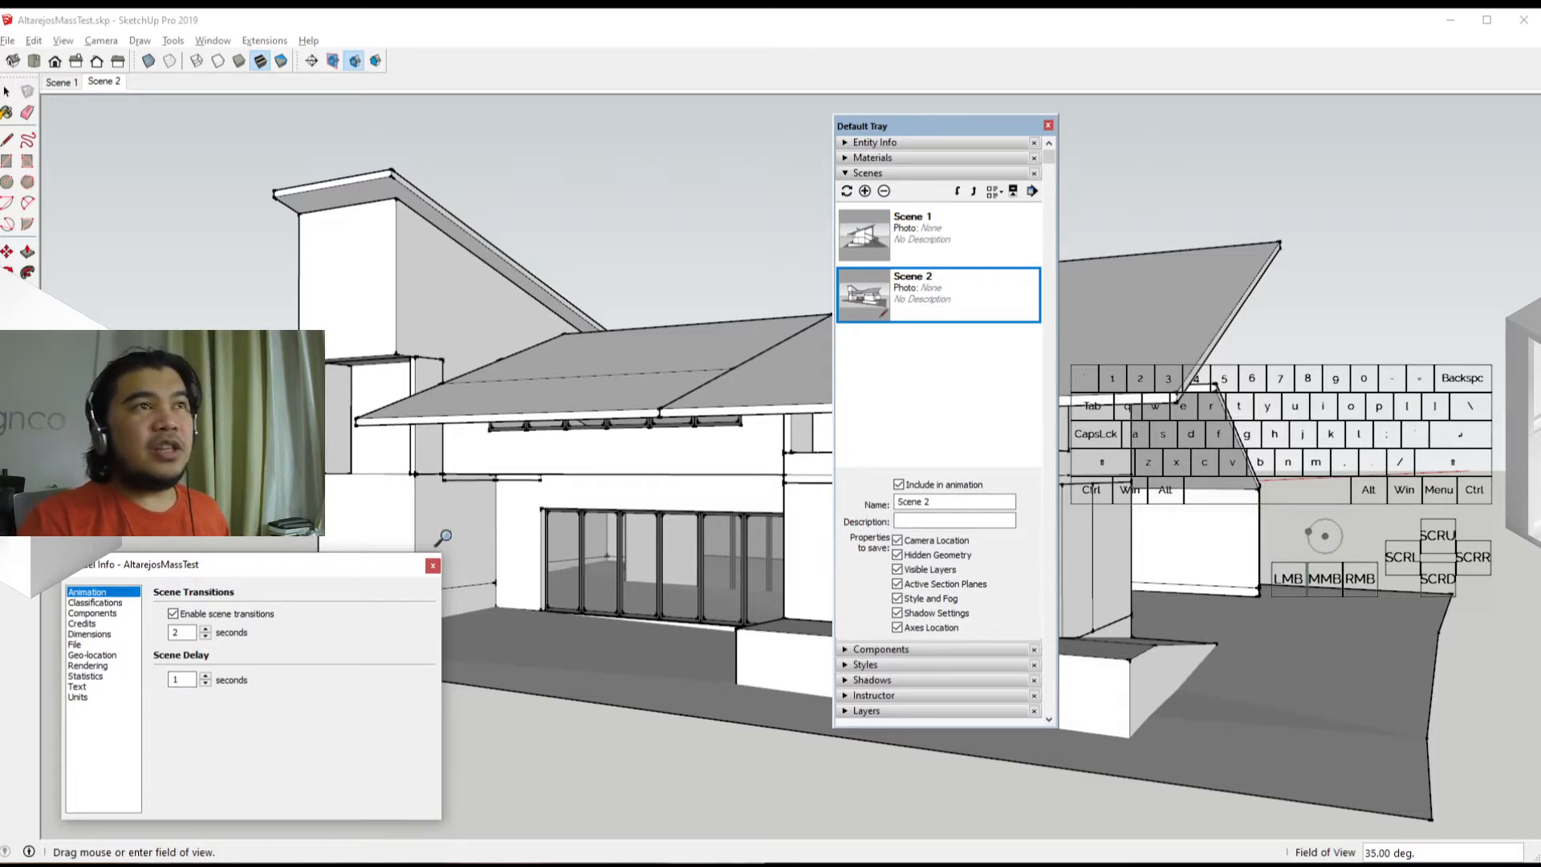
# Add a third scene viewing the house from the corner with the tall tower volume
pyautogui.moveTo(474, 515); pyautogui.dragTo(1074, 522, button='middle')
pyautogui.scroll(-2, 757, 552)
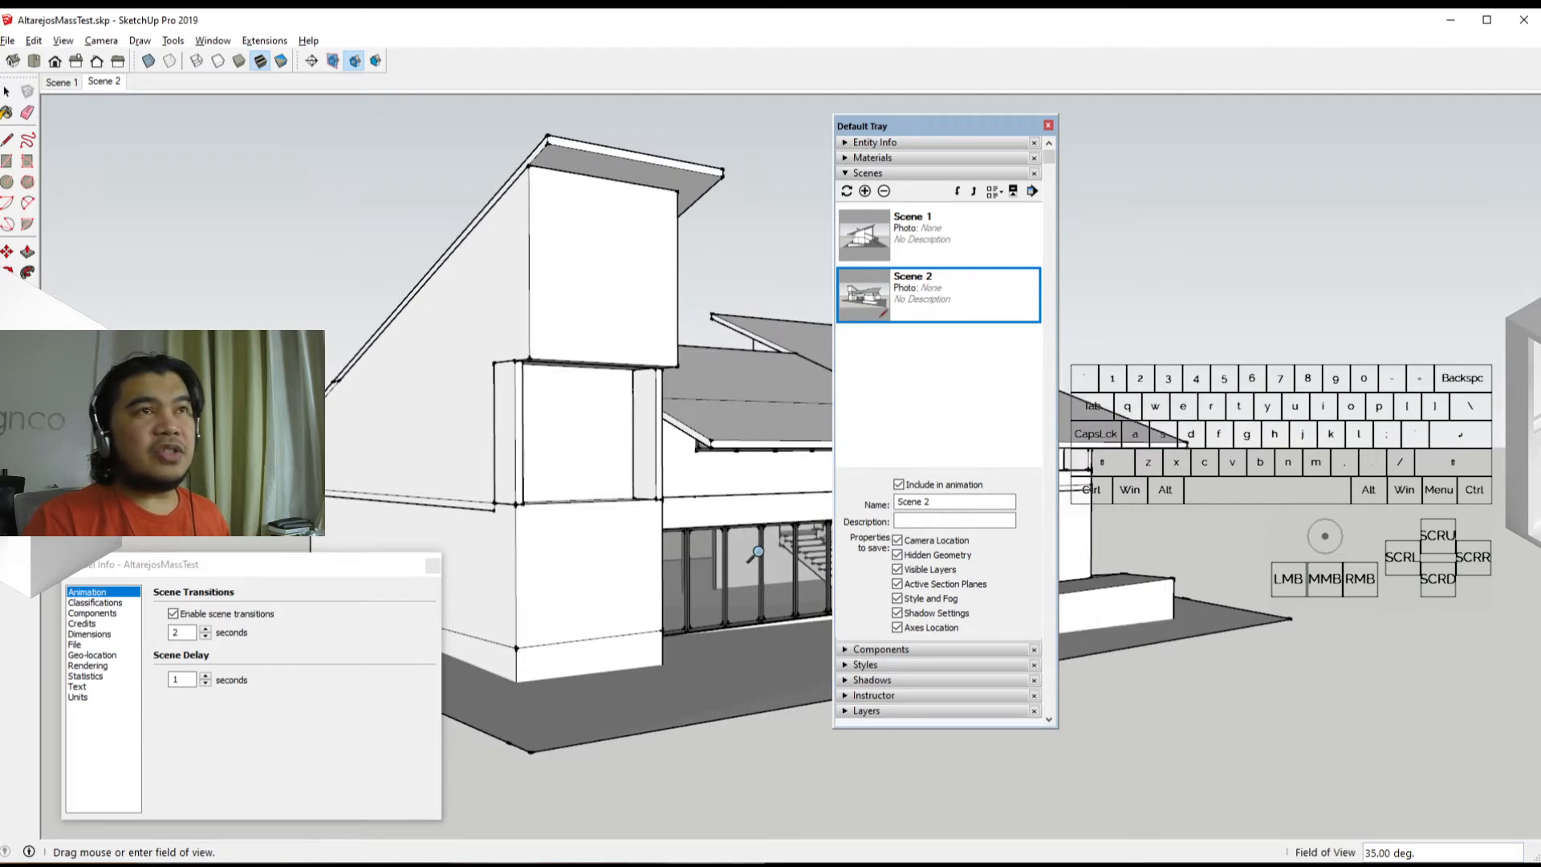
pyautogui.keyDown('shift'); pyautogui.moveTo(758, 552); pyautogui.dragTo(777, 564, button='middle'); pyautogui.keyUp('shift')
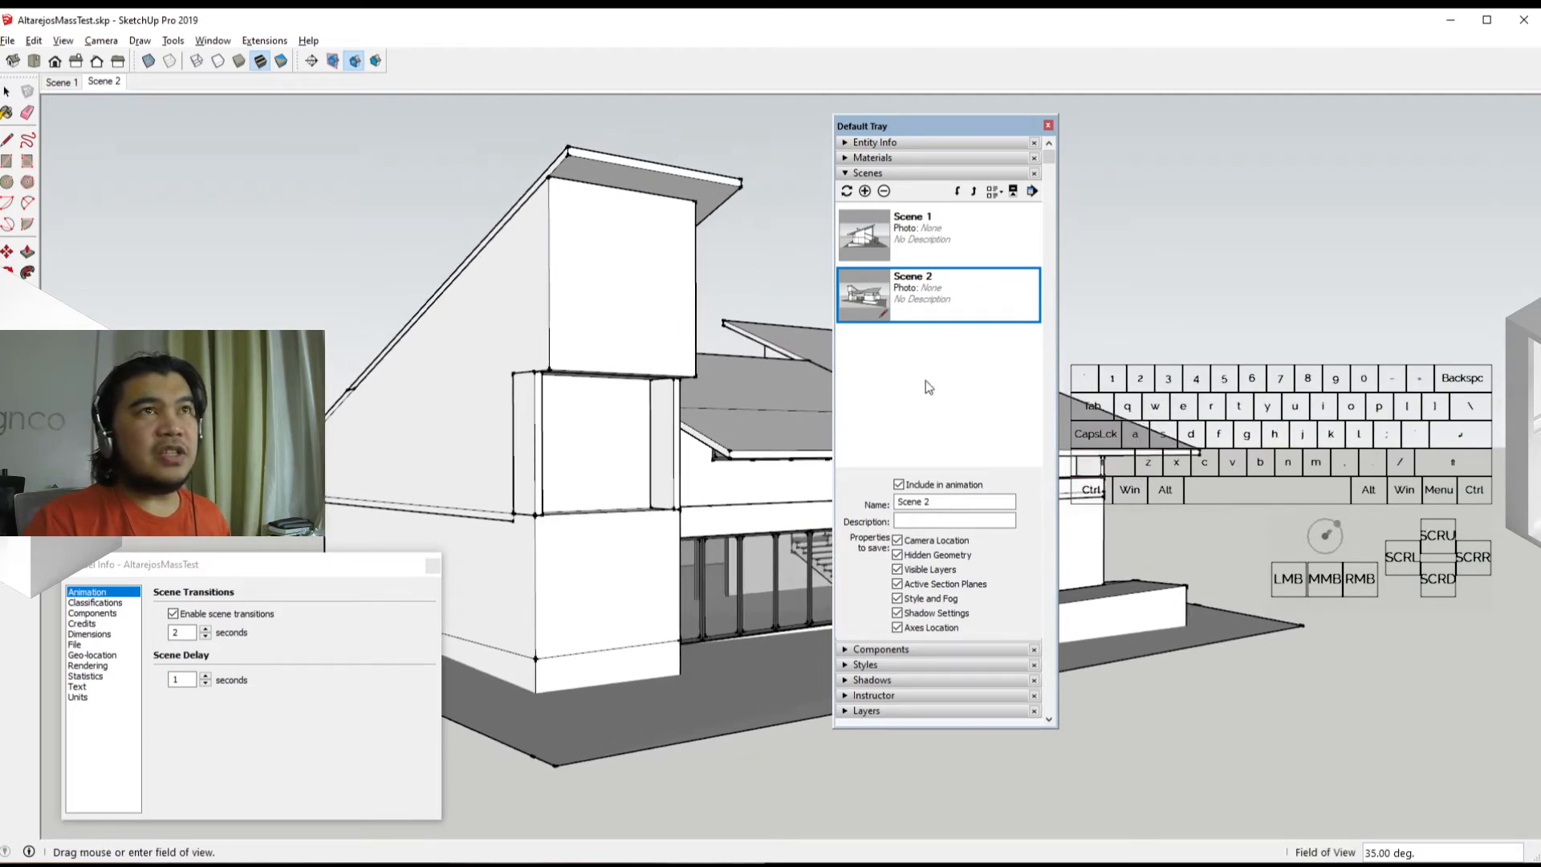
pyautogui.click(865, 191)
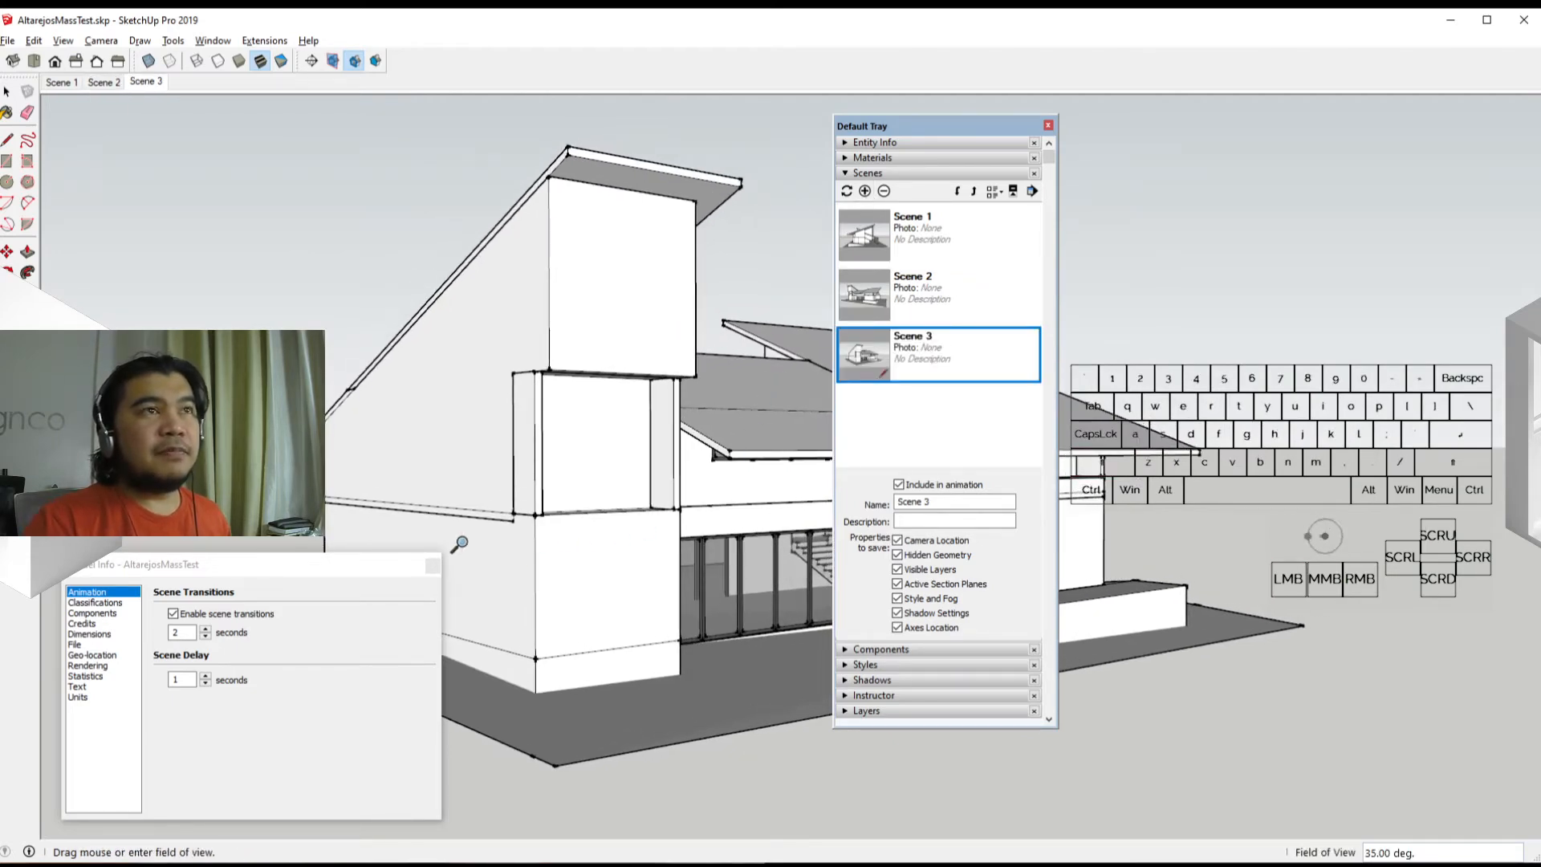
# Add a fourth scene from another corner of the house and dock the Default Tray so it no longer covers the model
pyautogui.moveTo(458, 544); pyautogui.dragTo(1159, 557, button='middle')
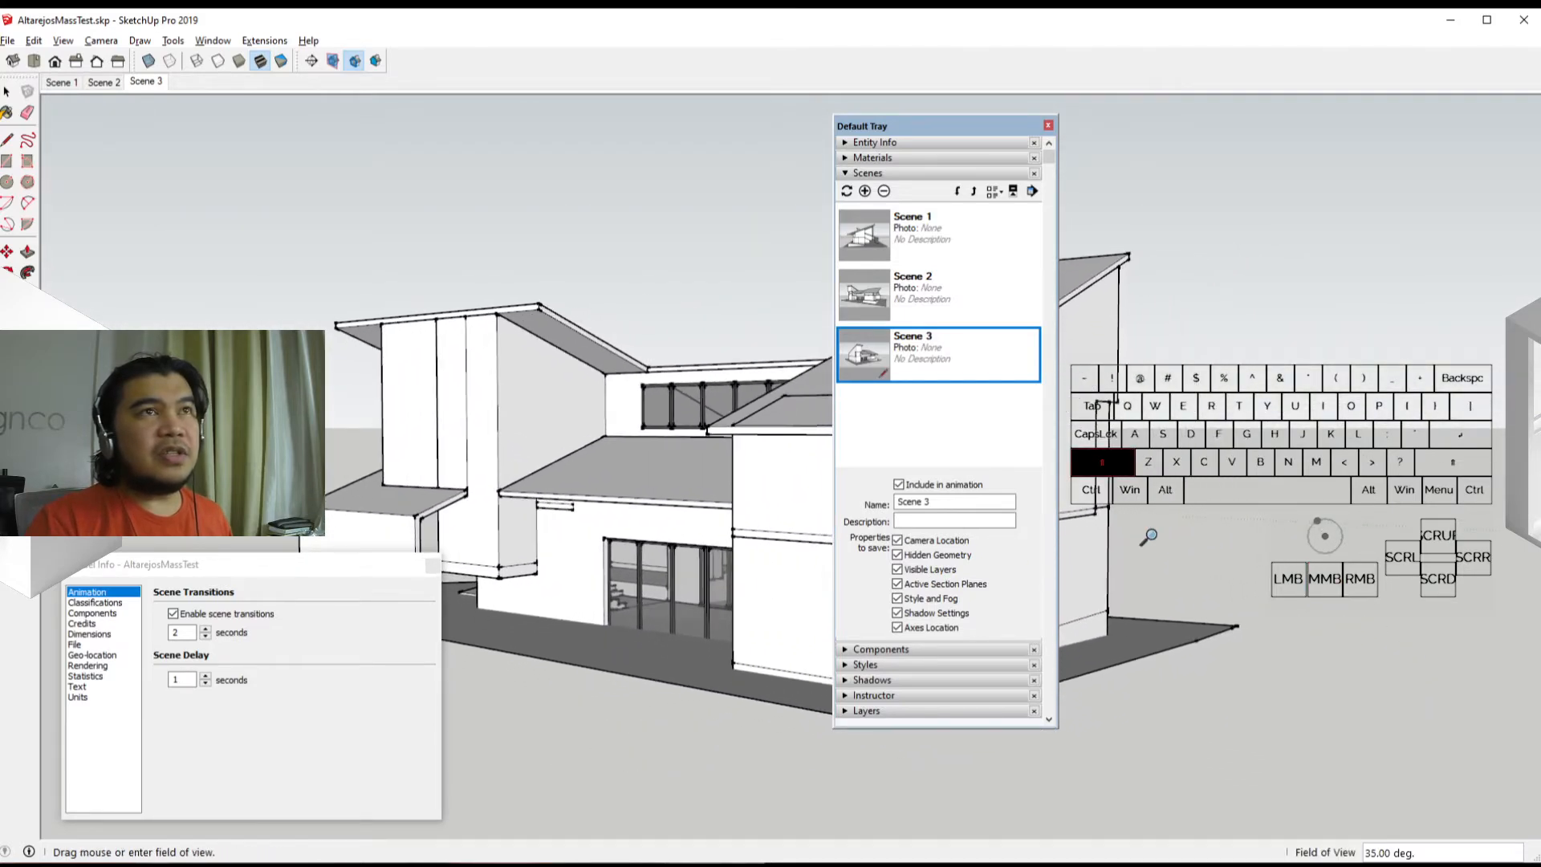
pyautogui.click(866, 192)
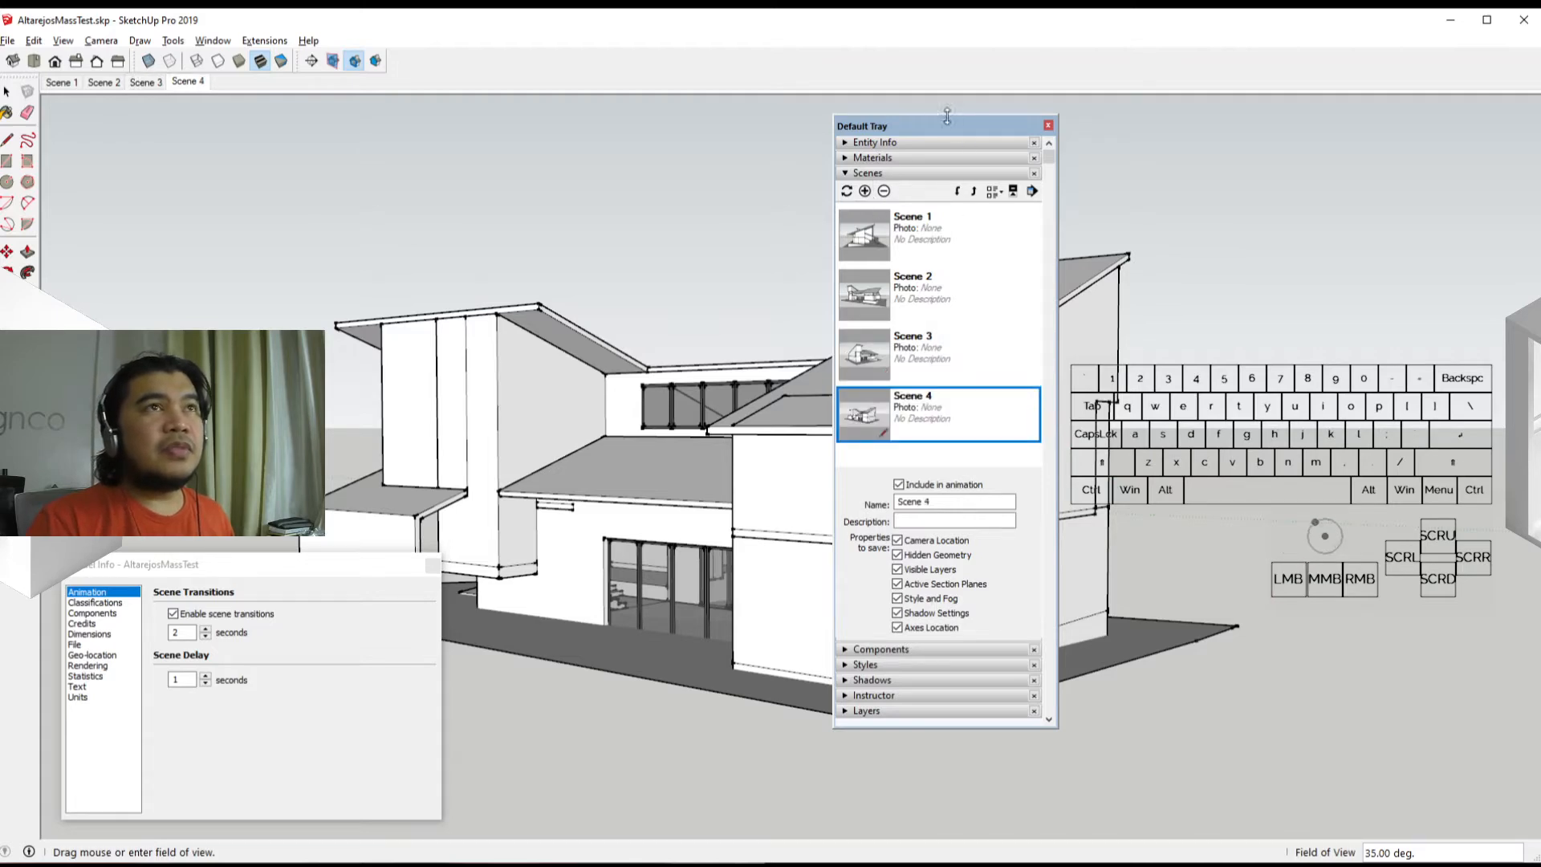
pyautogui.moveTo(945, 118); pyautogui.dragTo(826, 469)
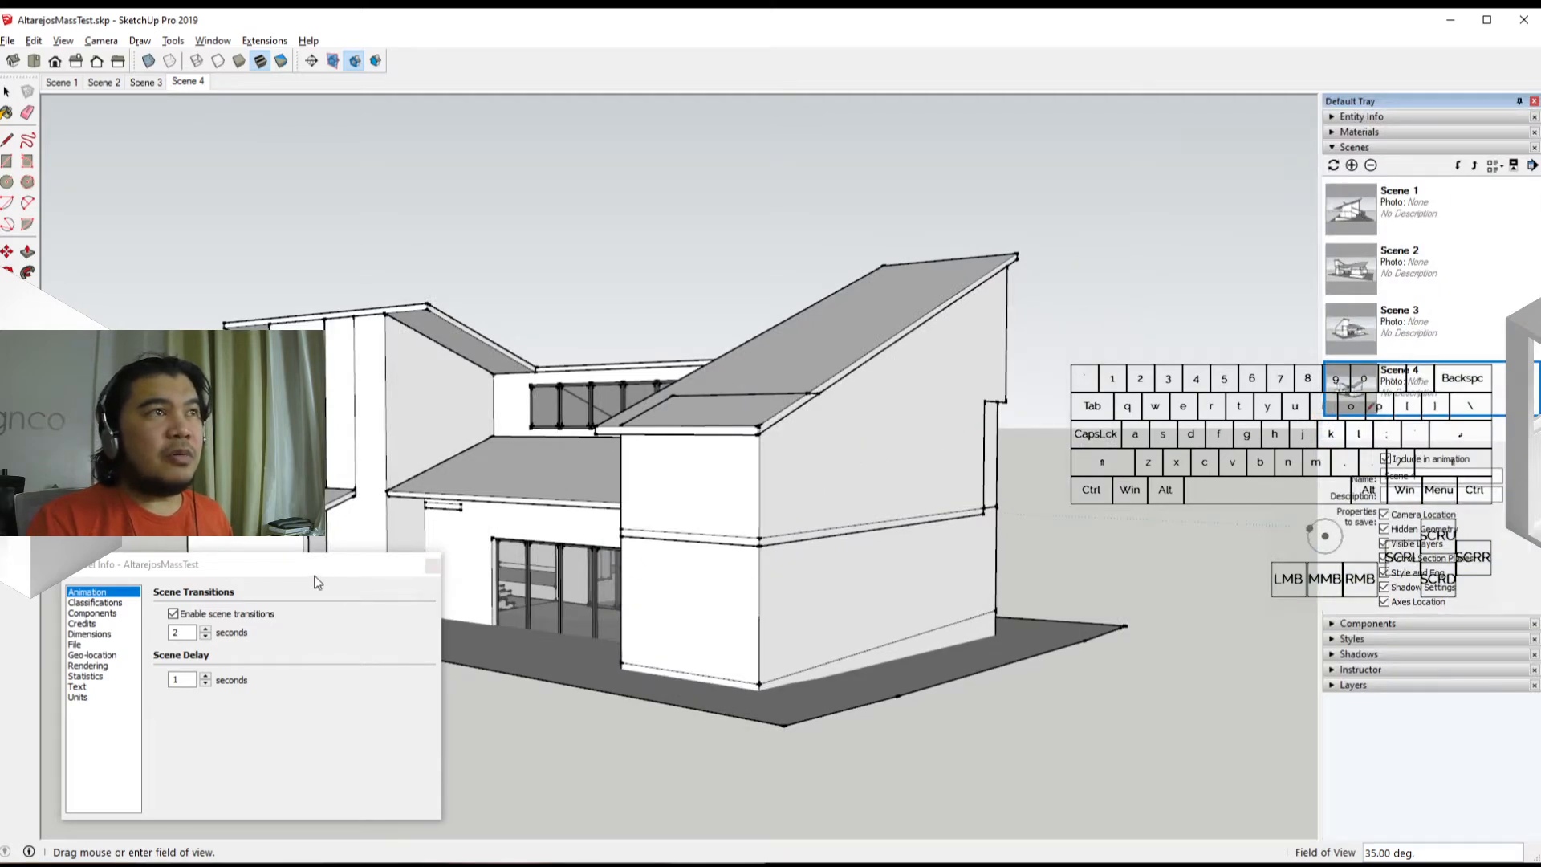
pyautogui.moveTo(314, 582)
pyautogui.mouseDown()
pyautogui.moveTo(504, 570)
pyautogui.moveTo(323, 582)
pyautogui.mouseUp()
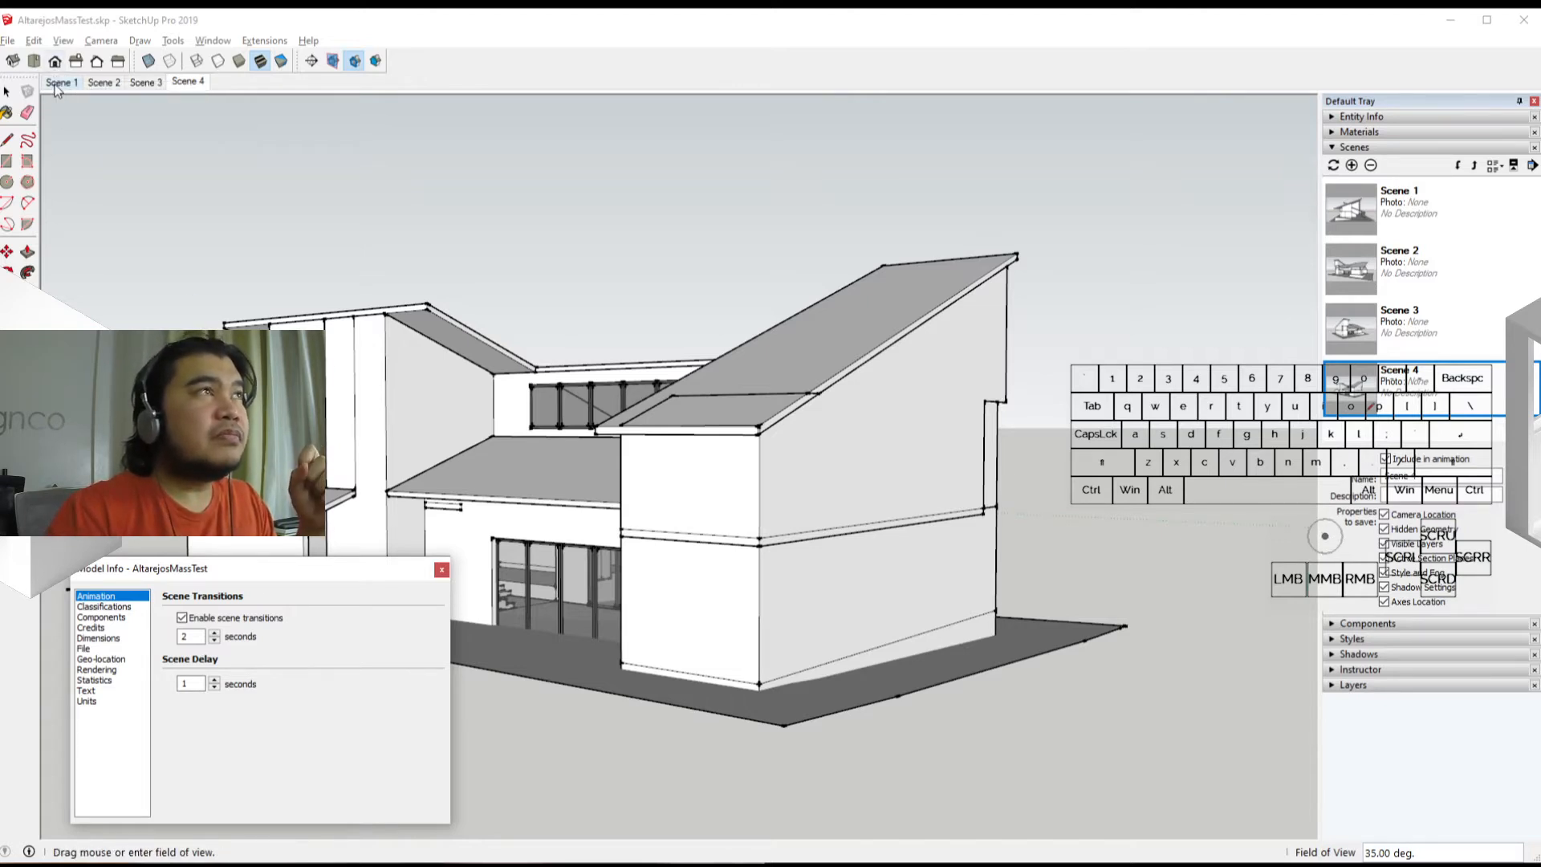
# Play the scene animation to preview the camera moves and stop playback at the first scene
pyautogui.click(101, 40)
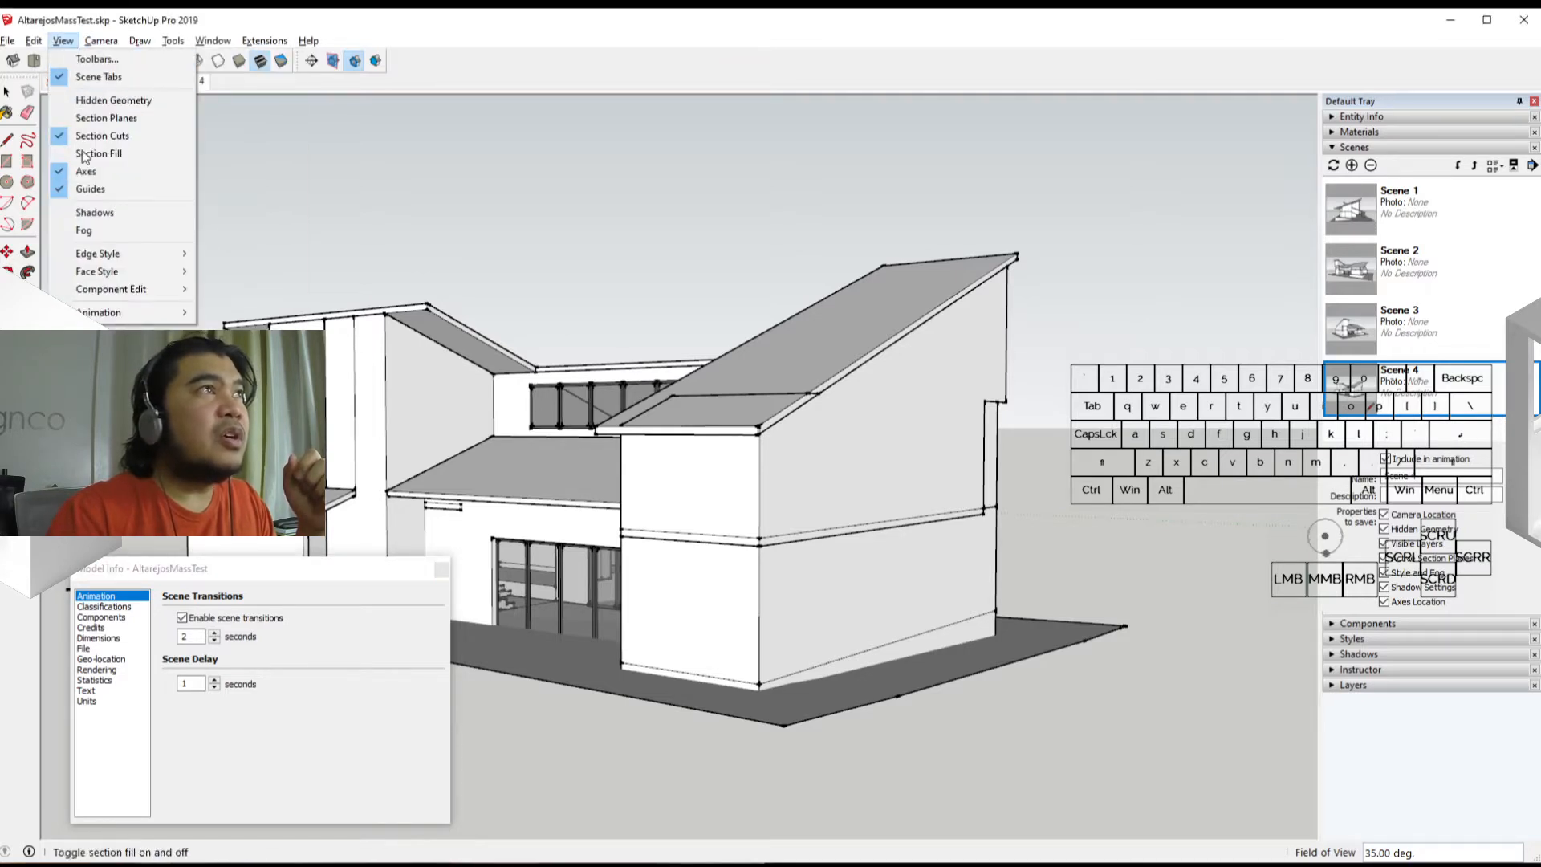
pyautogui.moveTo(114, 313)
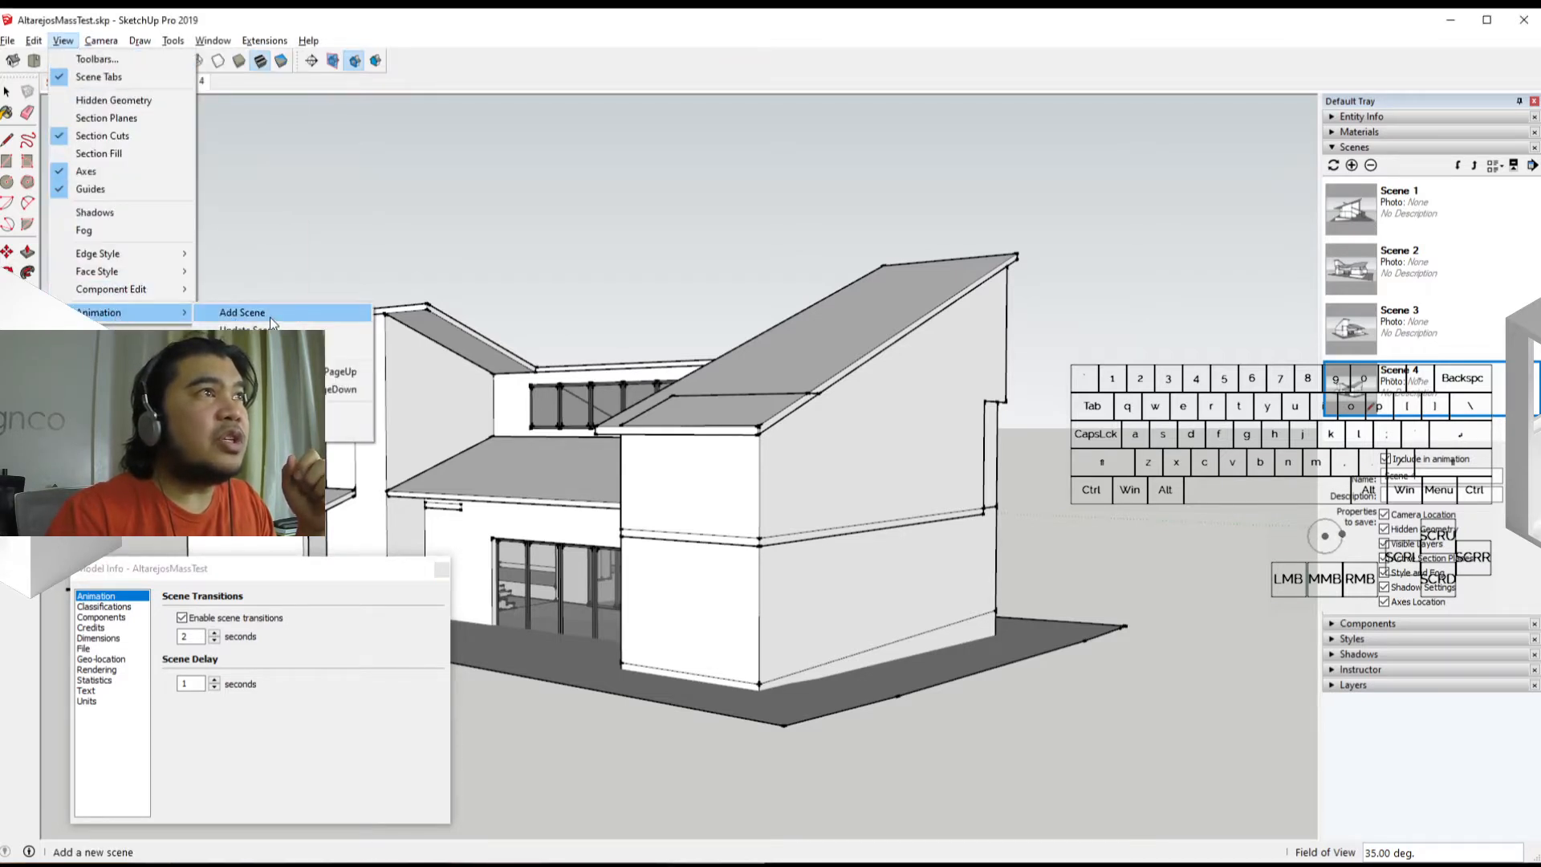
pyautogui.click(345, 412)
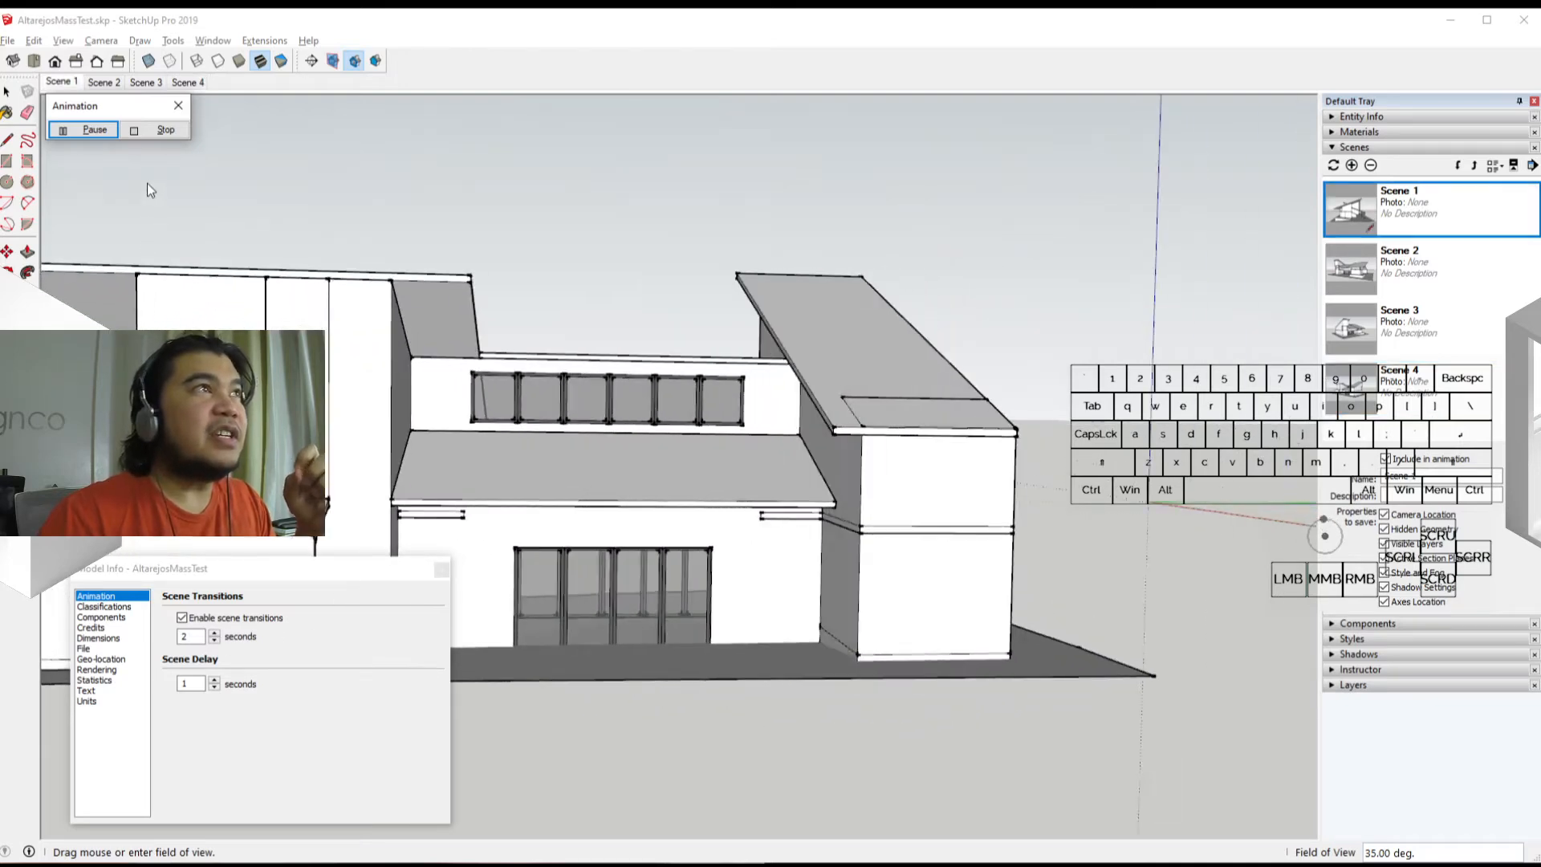
pyautogui.click(152, 130)
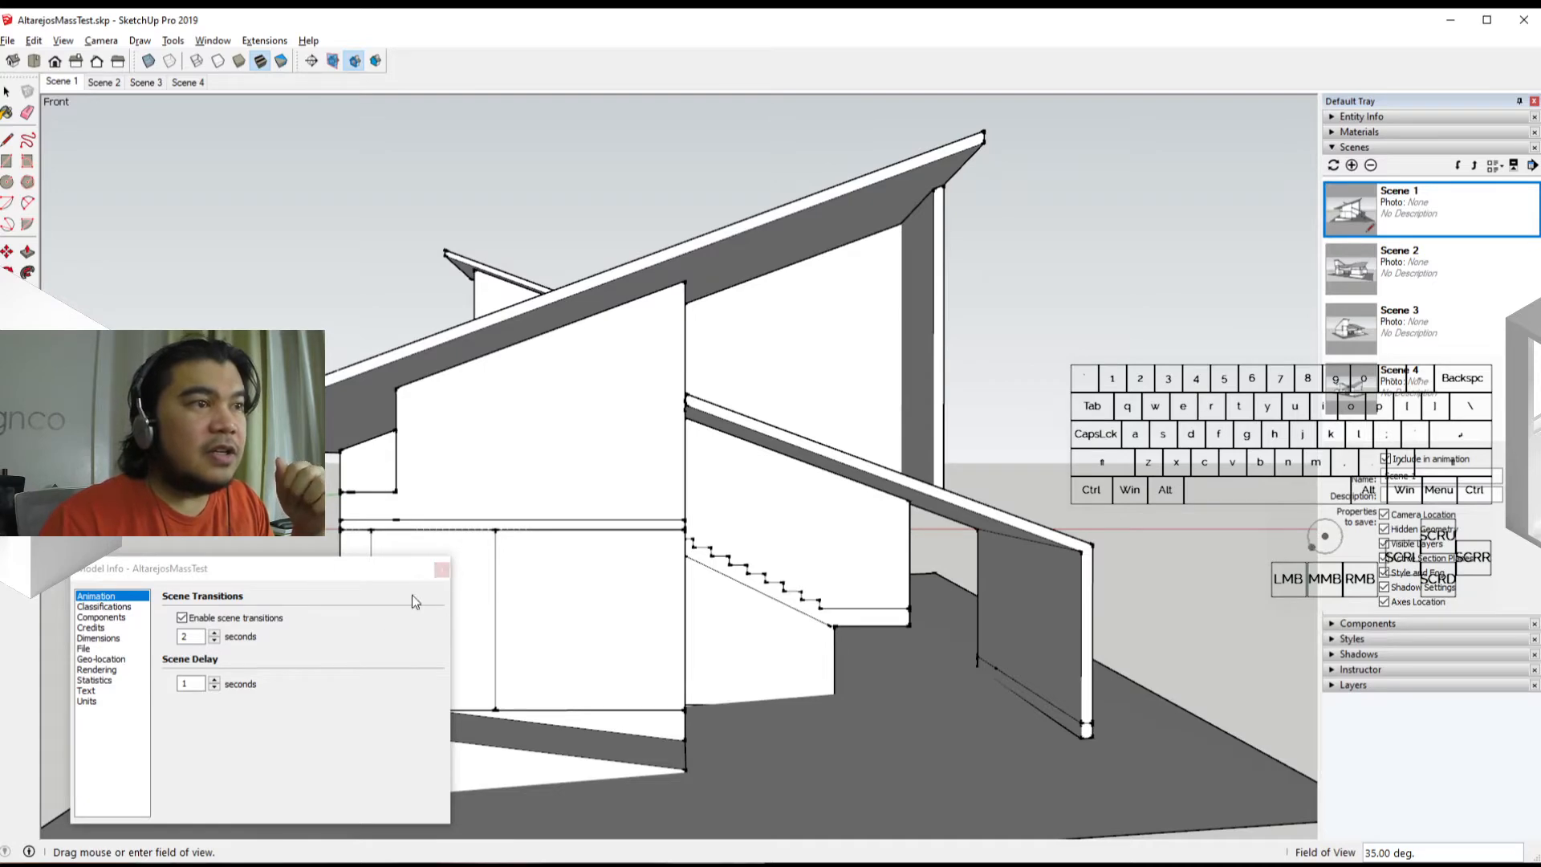
# Set scene transitions to 8 seconds and scene delay to 0 seconds, and preview the slower animation briefly
pyautogui.doubleClick(200, 636)
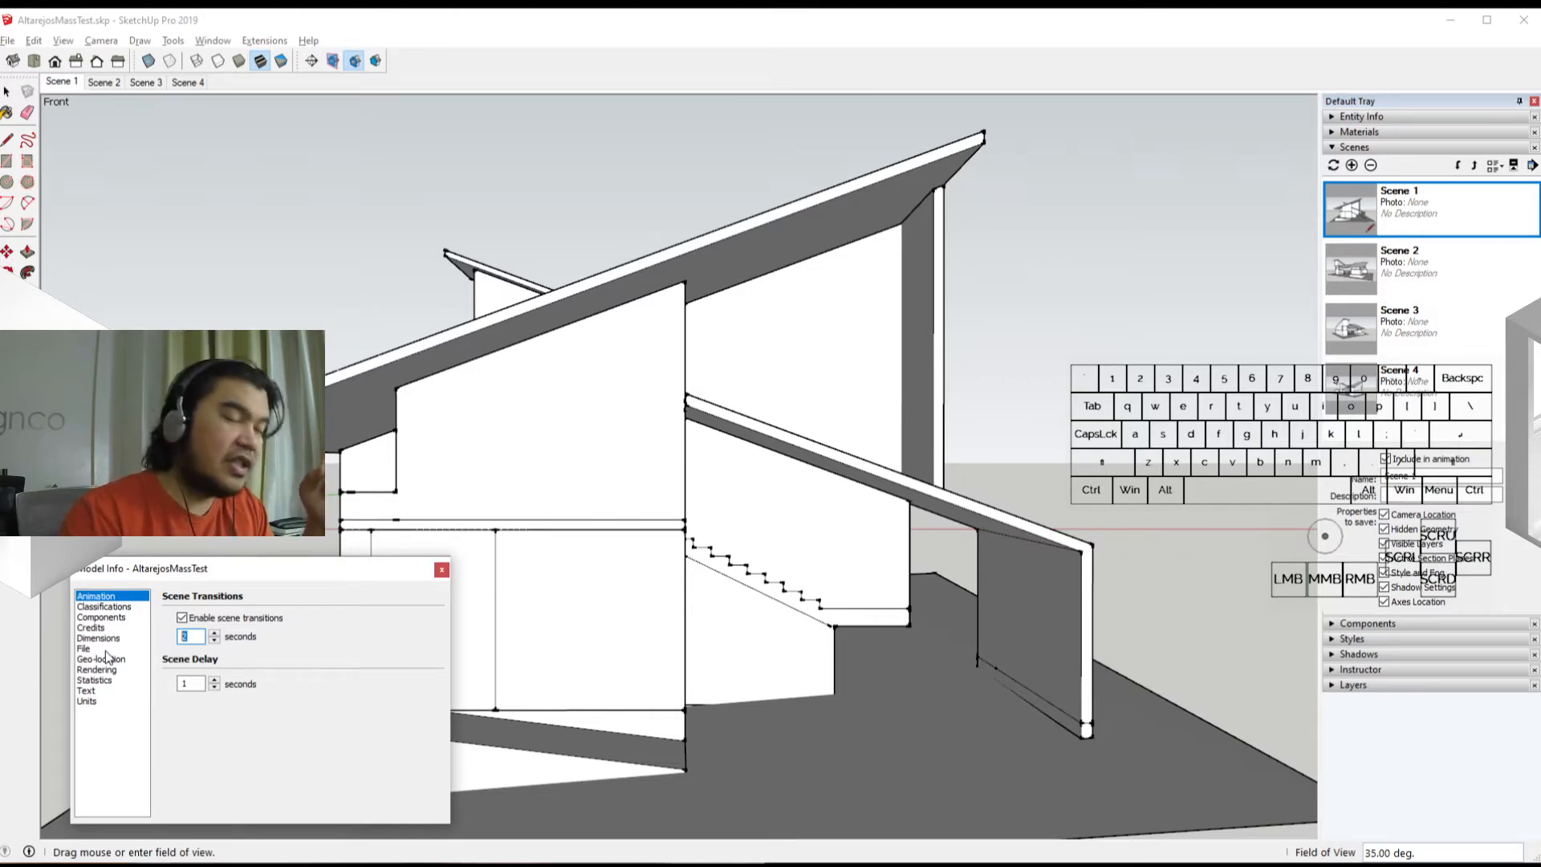
pyautogui.write('8')
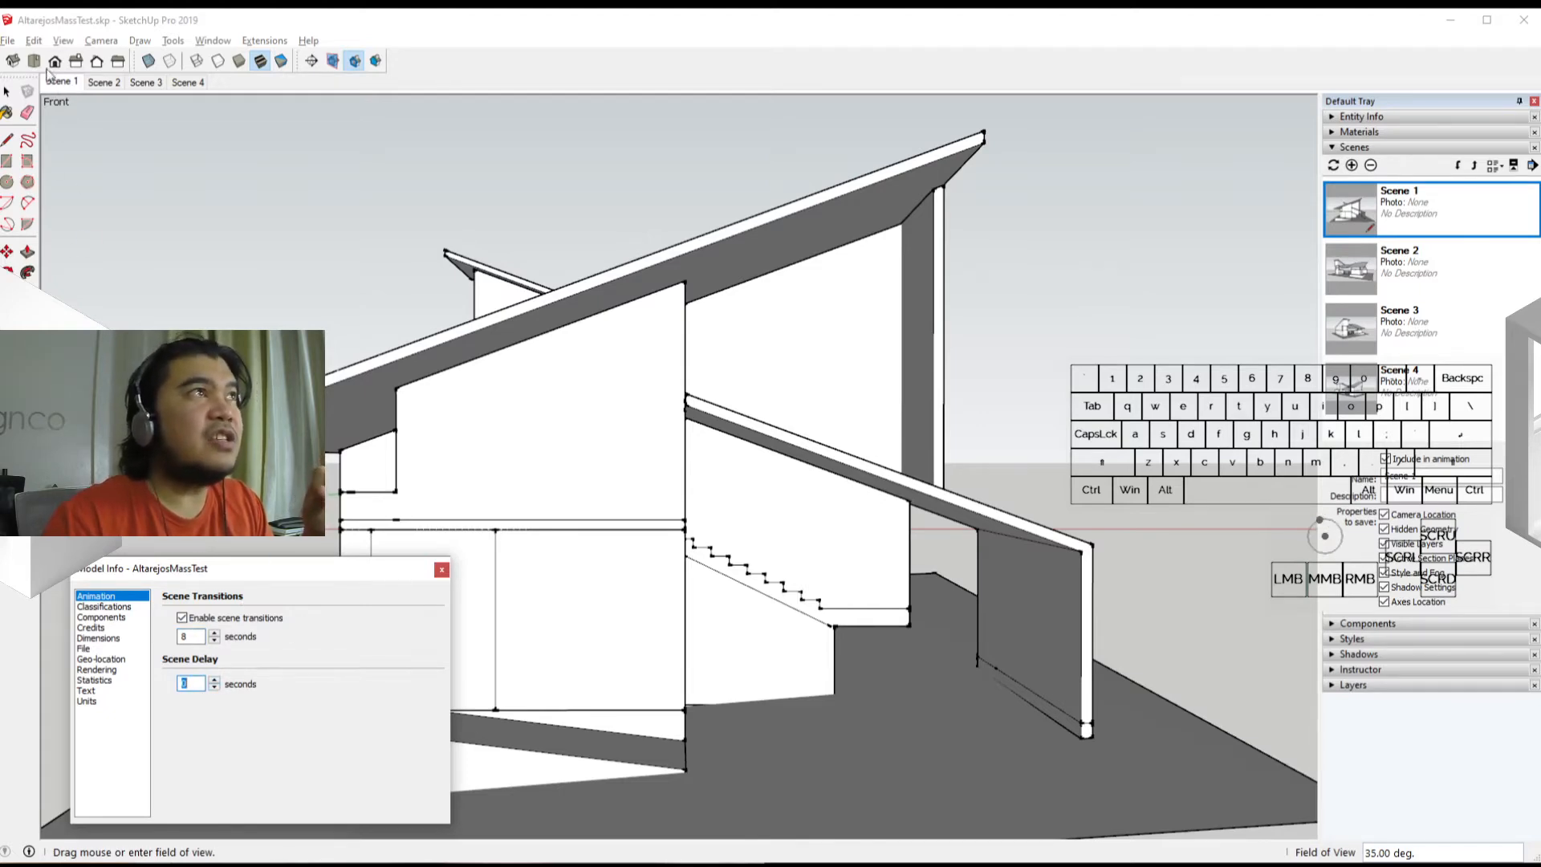
pyautogui.click(29, 41)
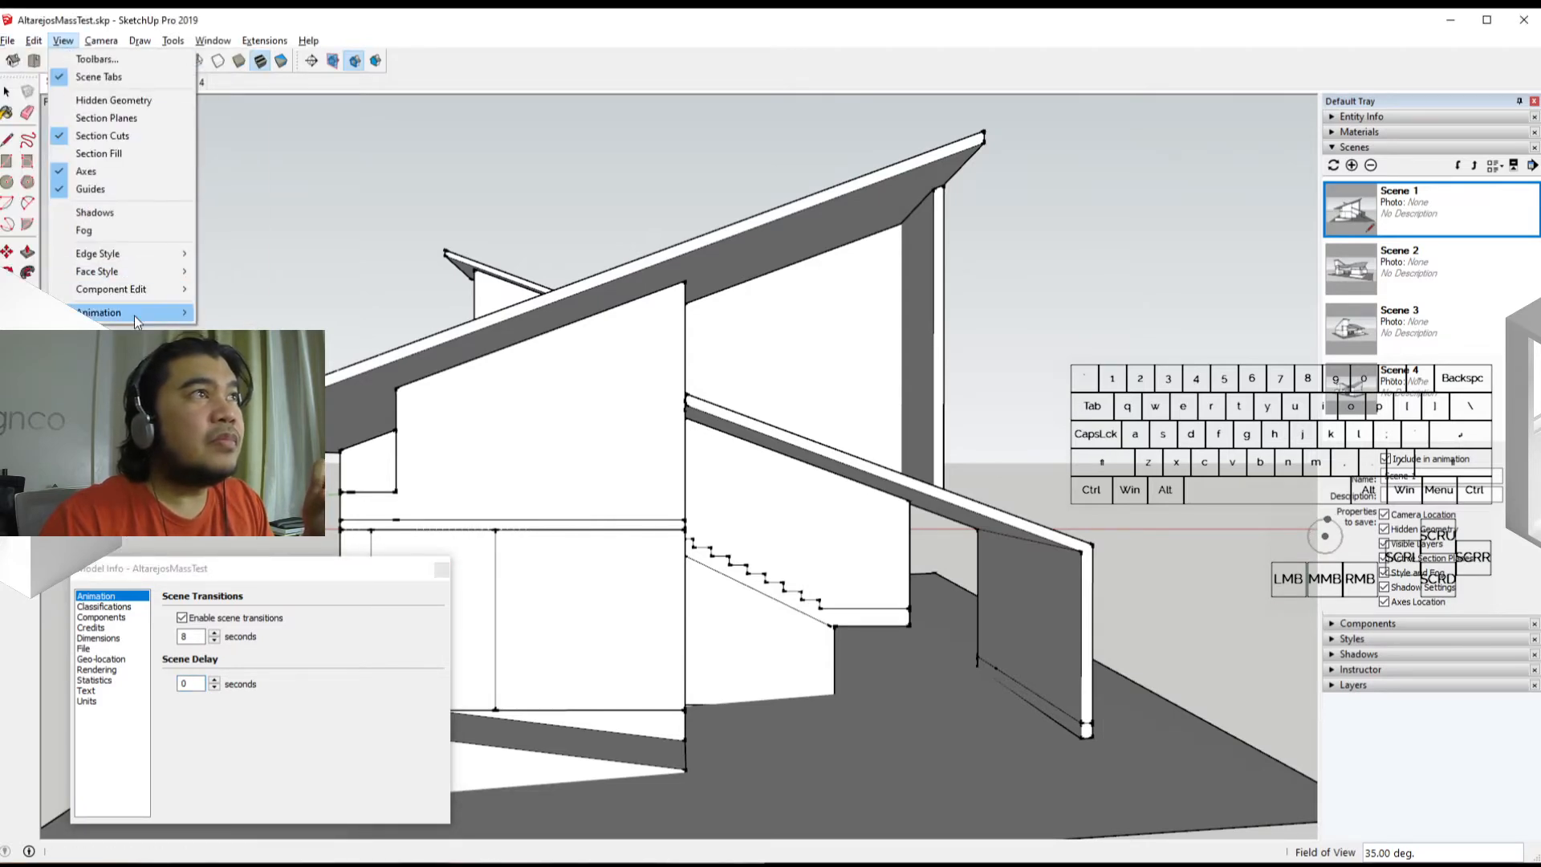
pyautogui.moveTo(135, 321)
pyautogui.click(220, 363)
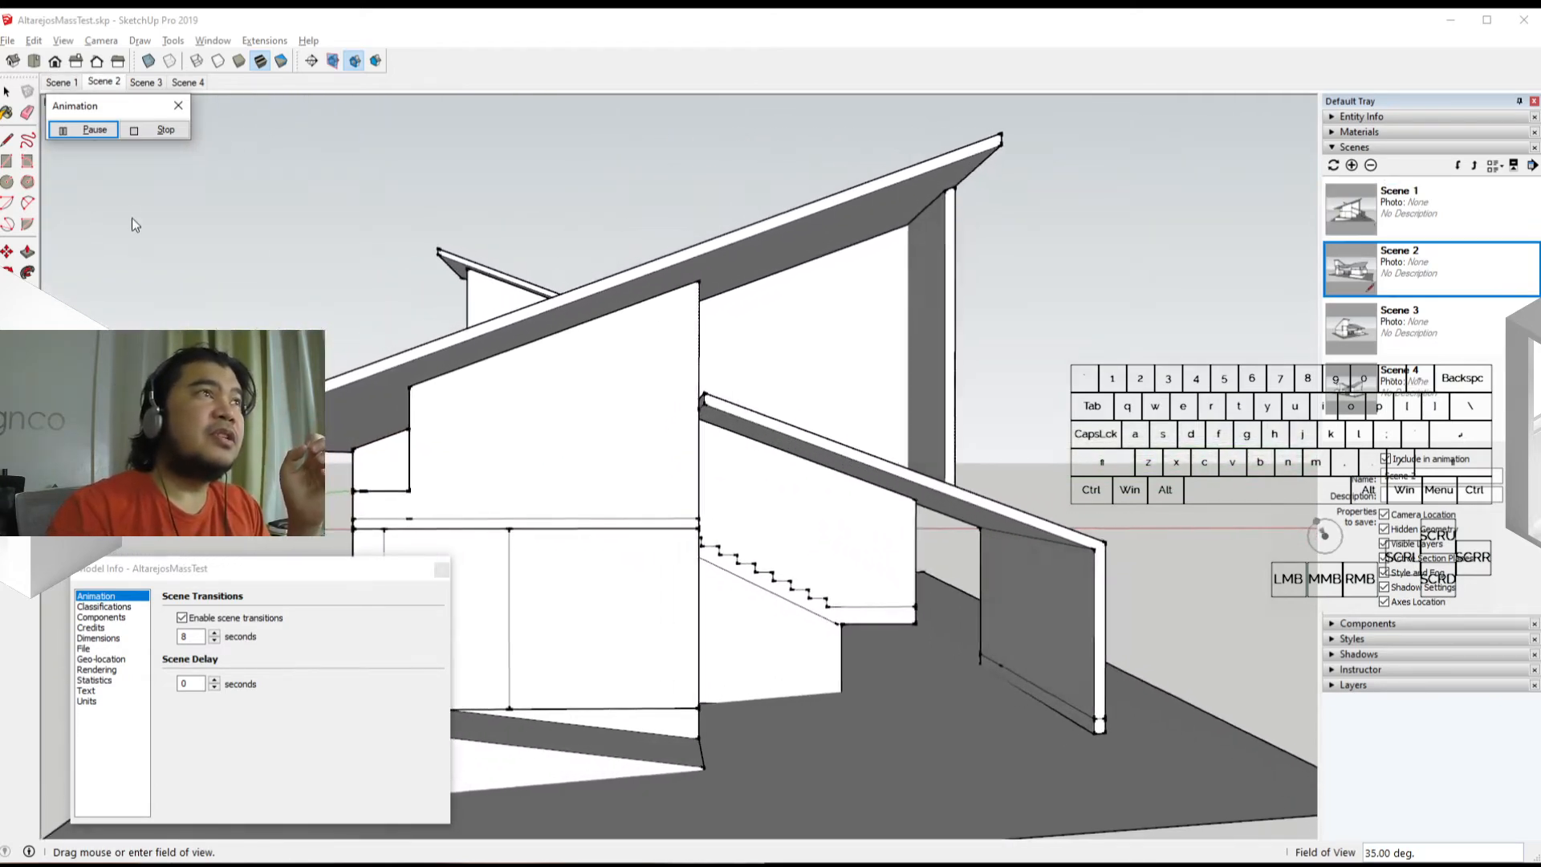
pyautogui.click(137, 130)
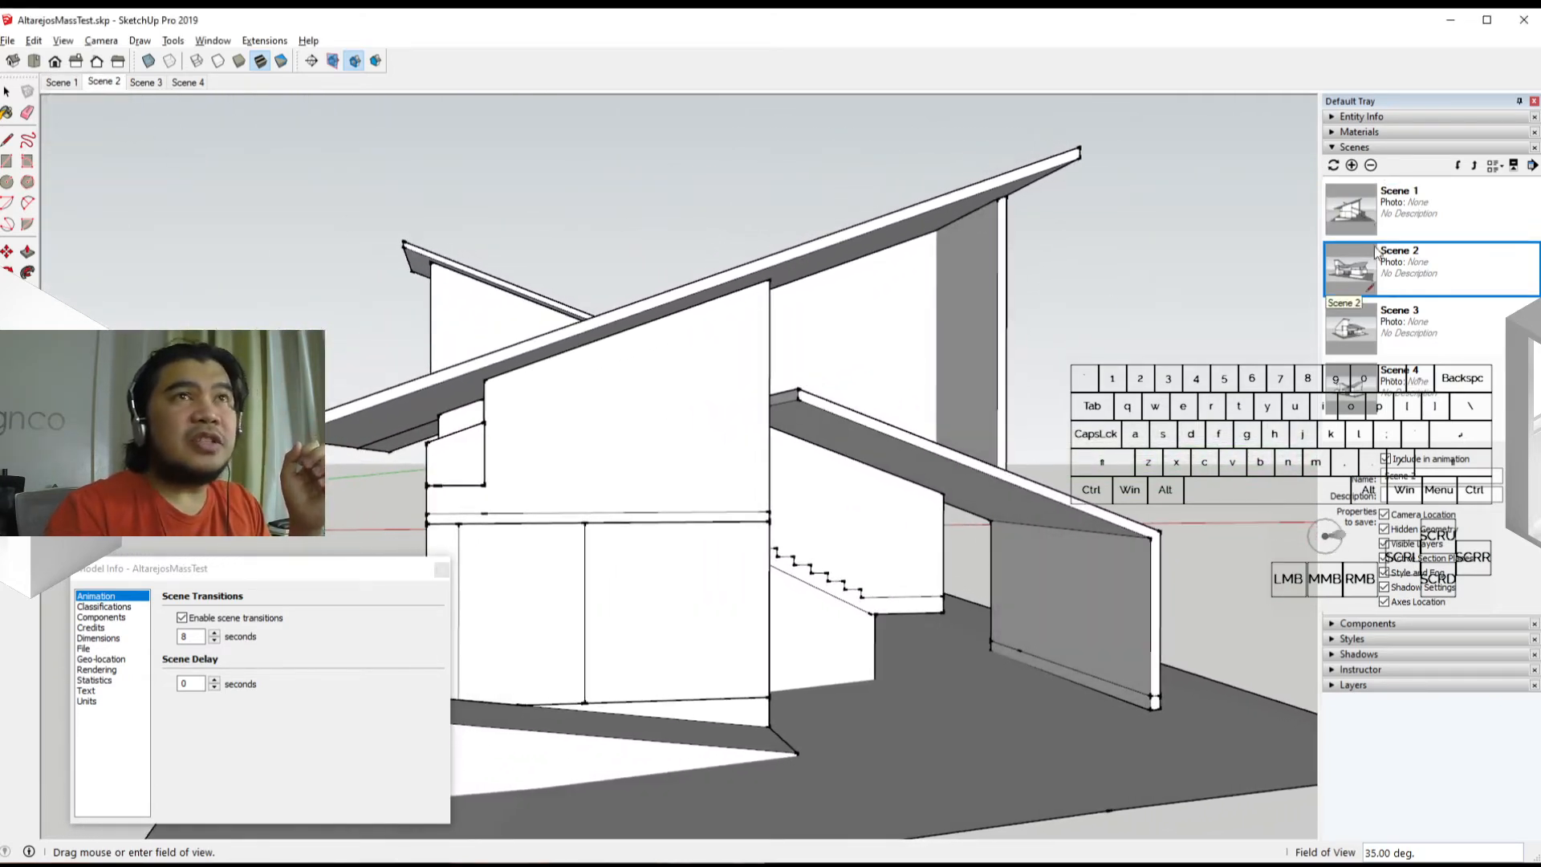
# Set the scene transition time to 2 seconds and close the model settings
pyautogui.click(196, 635)
pyautogui.write('2')
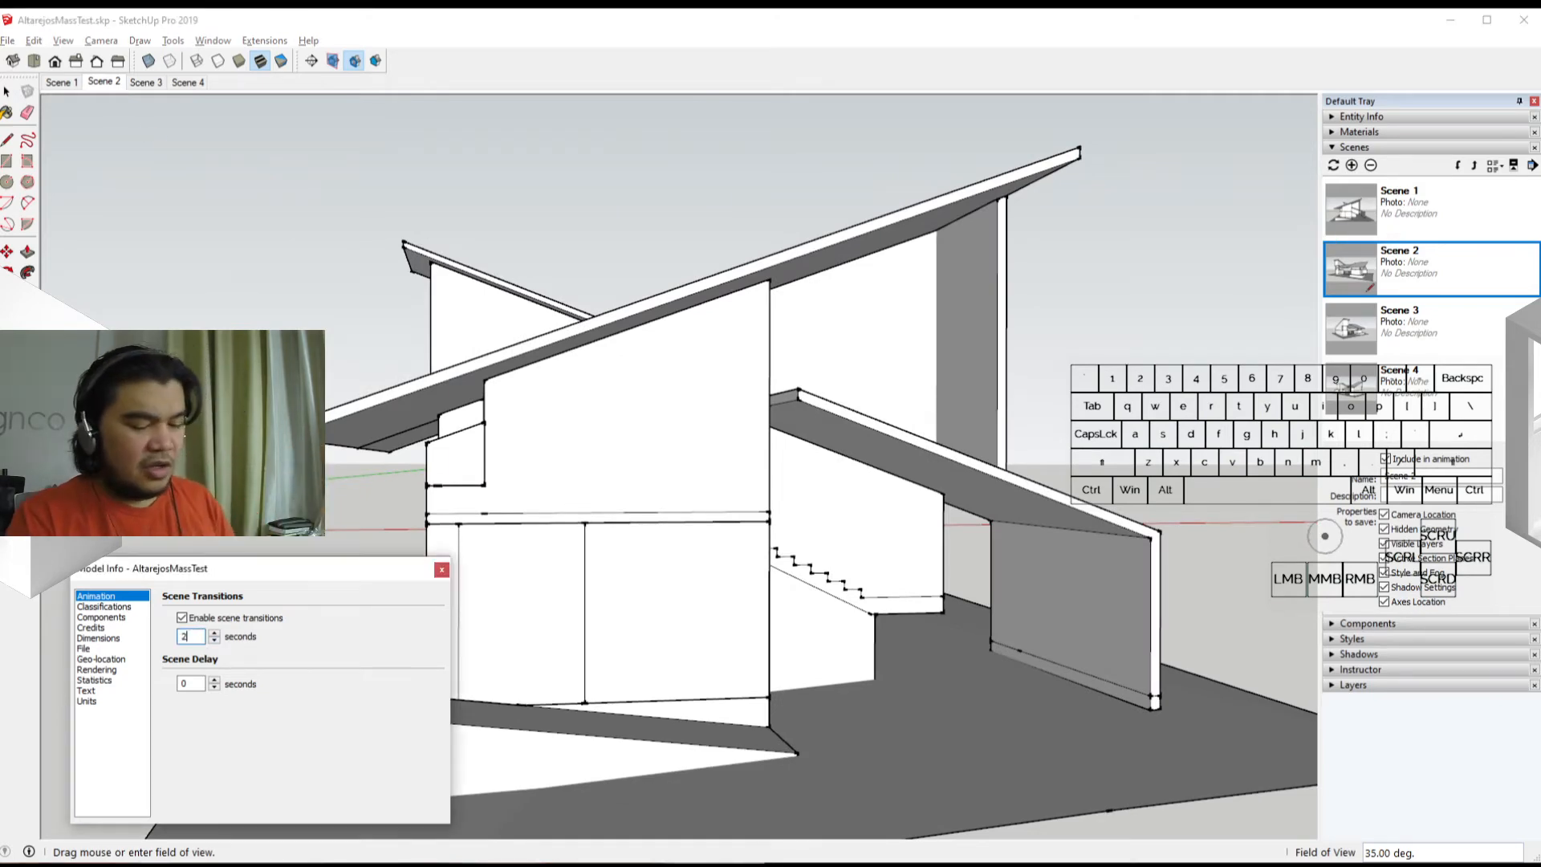
pyautogui.press('Return')
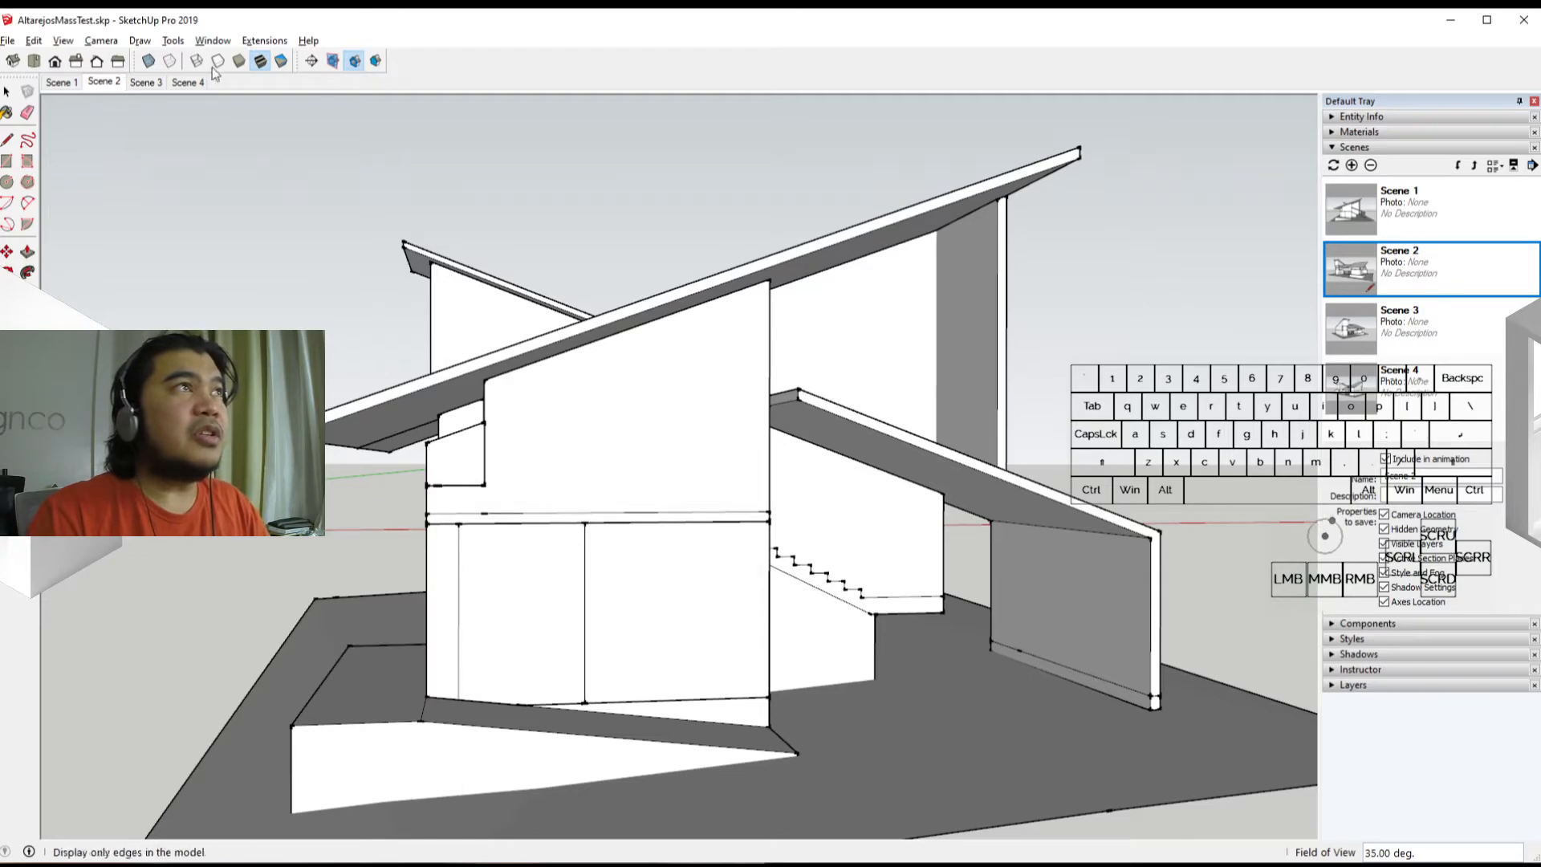
# Recall the first scene and the third scene to review their saved views
pyautogui.doubleClick(1462, 227)
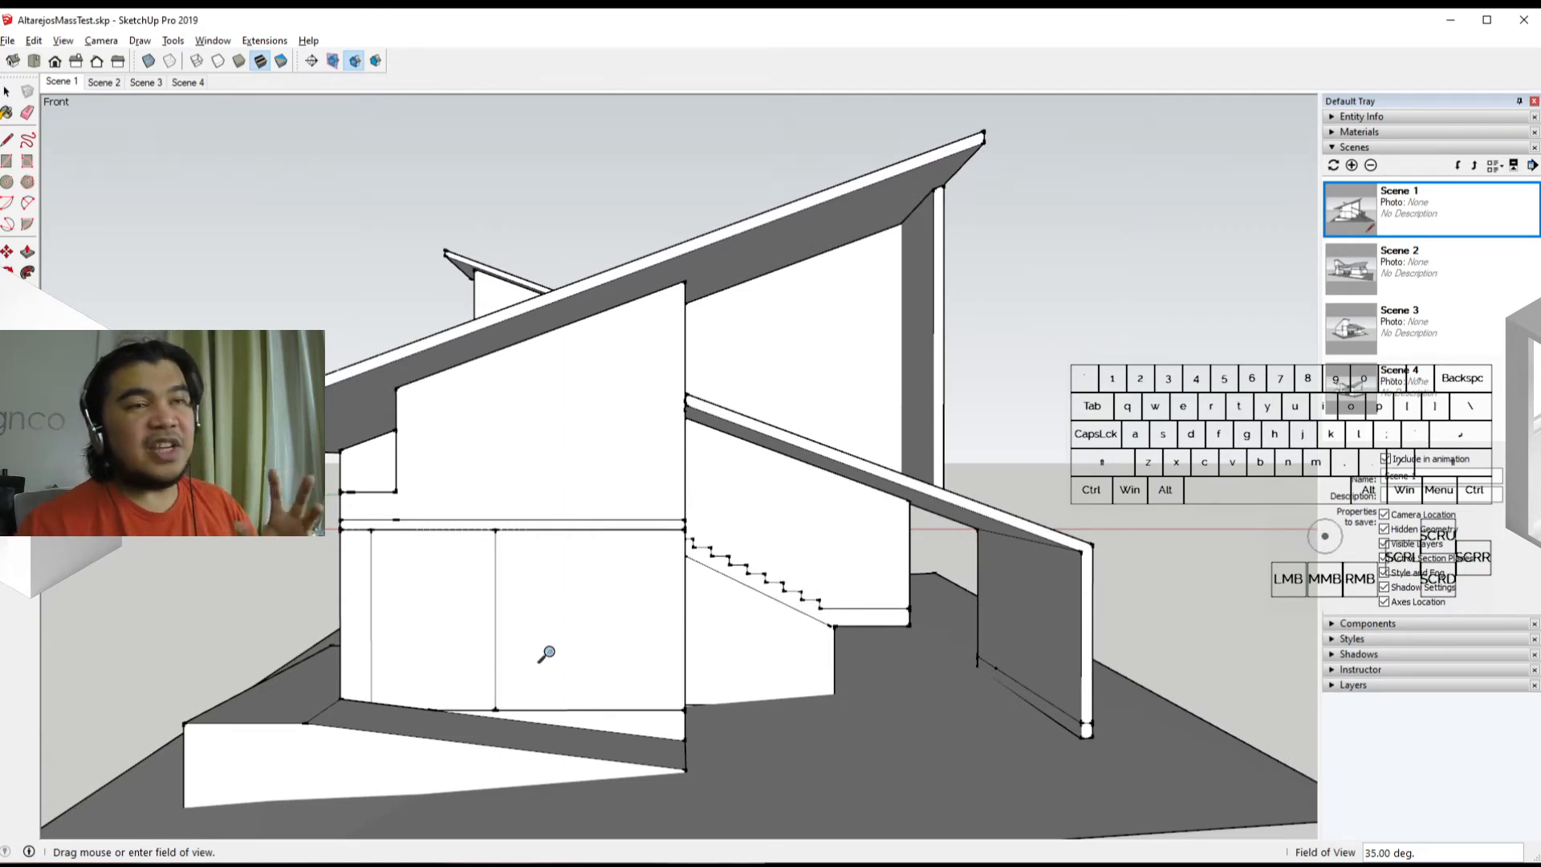
pyautogui.doubleClick(1386, 317)
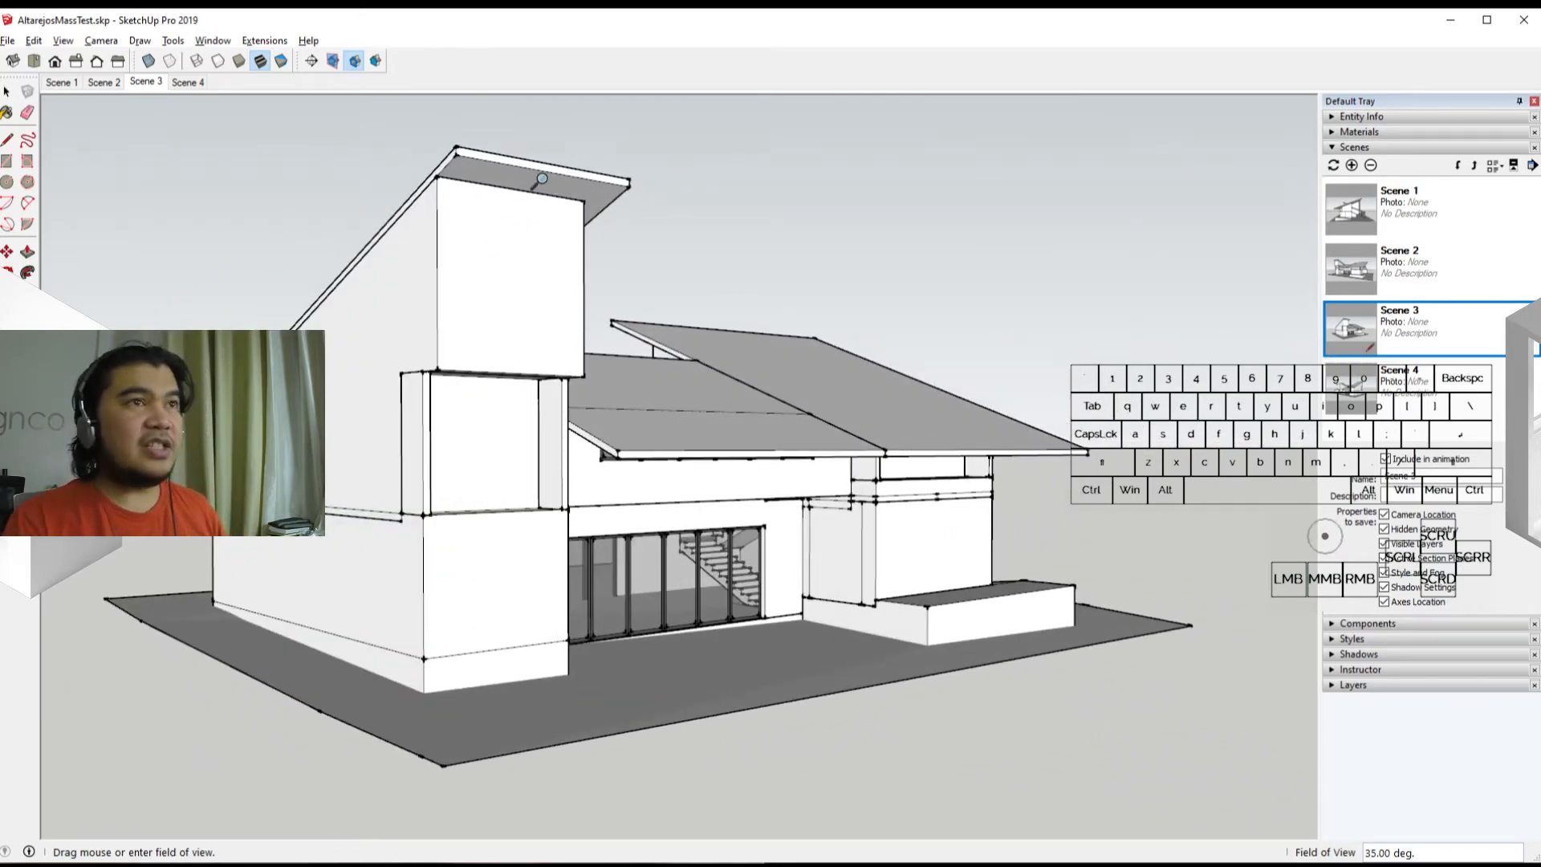
# Hide the two large sloping roof groups and the tower roof in the Scene 3 view
pyautogui.press('space')
pyautogui.click(773, 375)
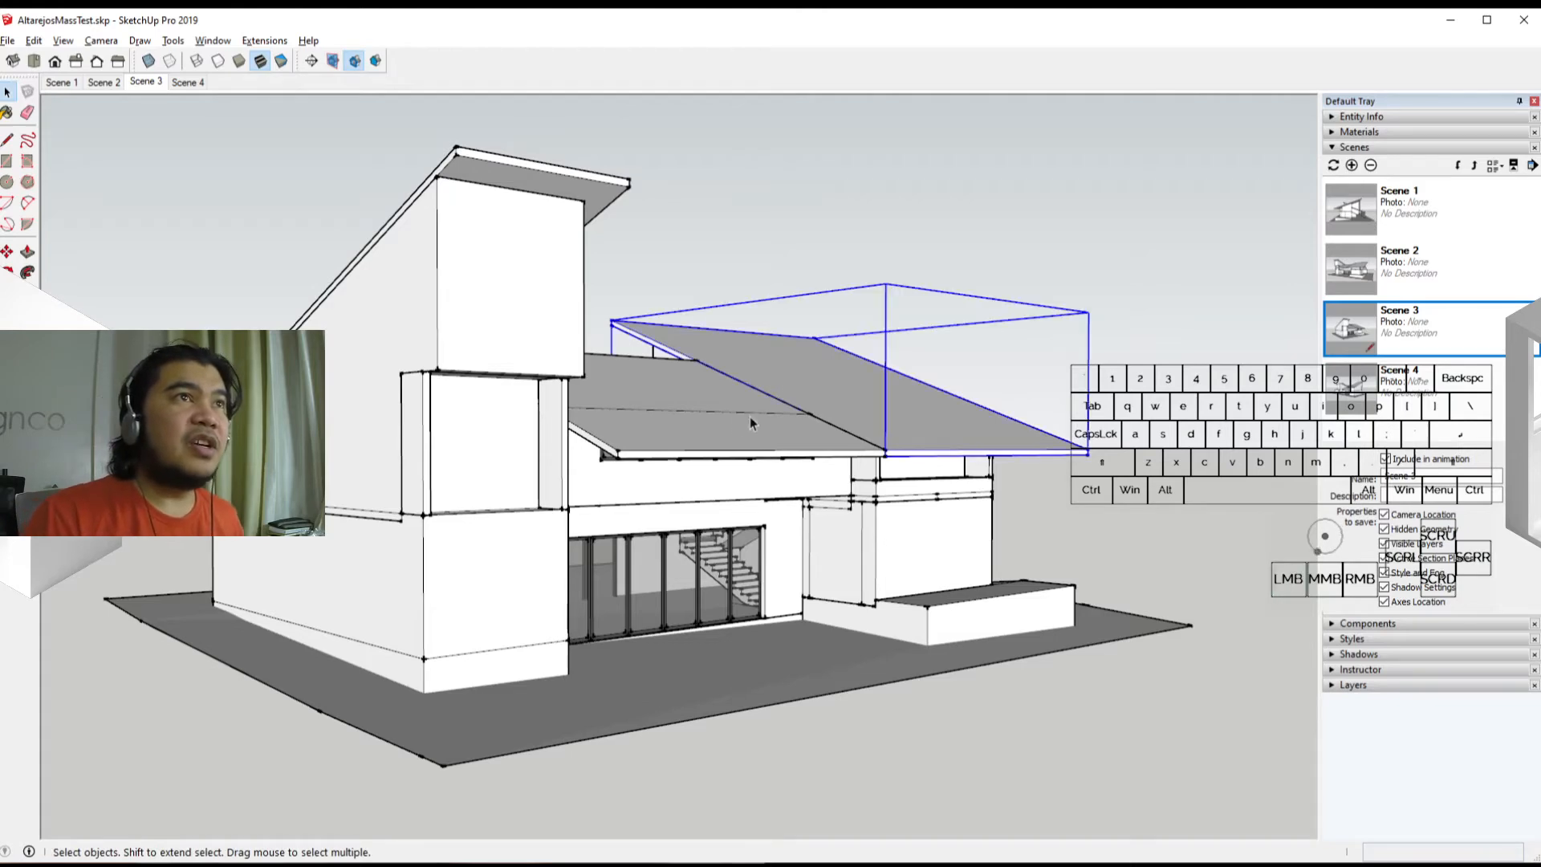
pyautogui.keyDown('ctrl'); pyautogui.click(682, 407); pyautogui.keyUp('ctrl')
pyautogui.rightClick(681, 407)
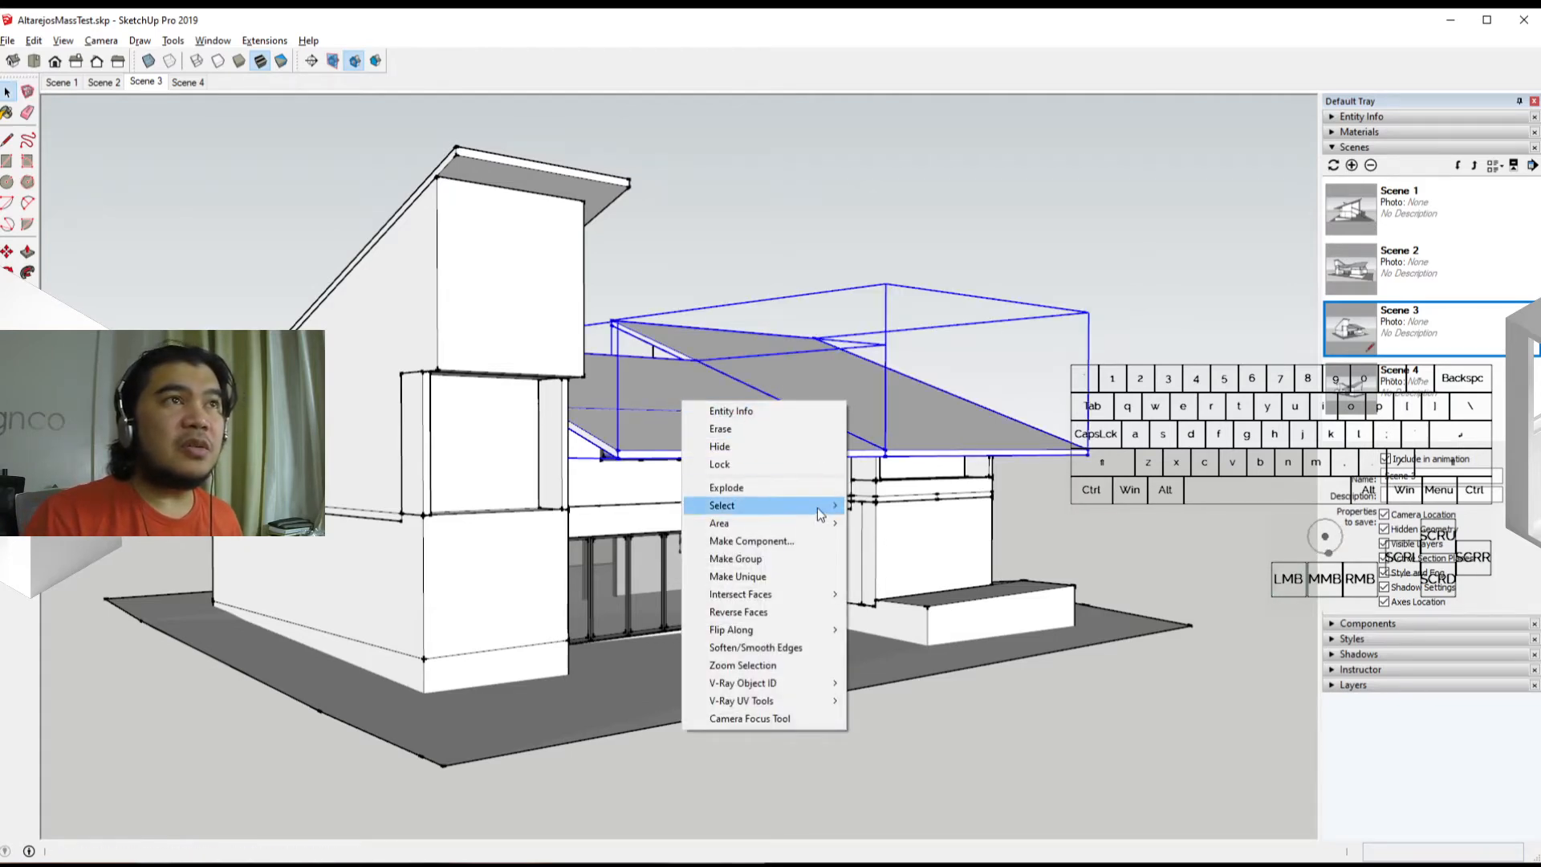
pyautogui.click(782, 447)
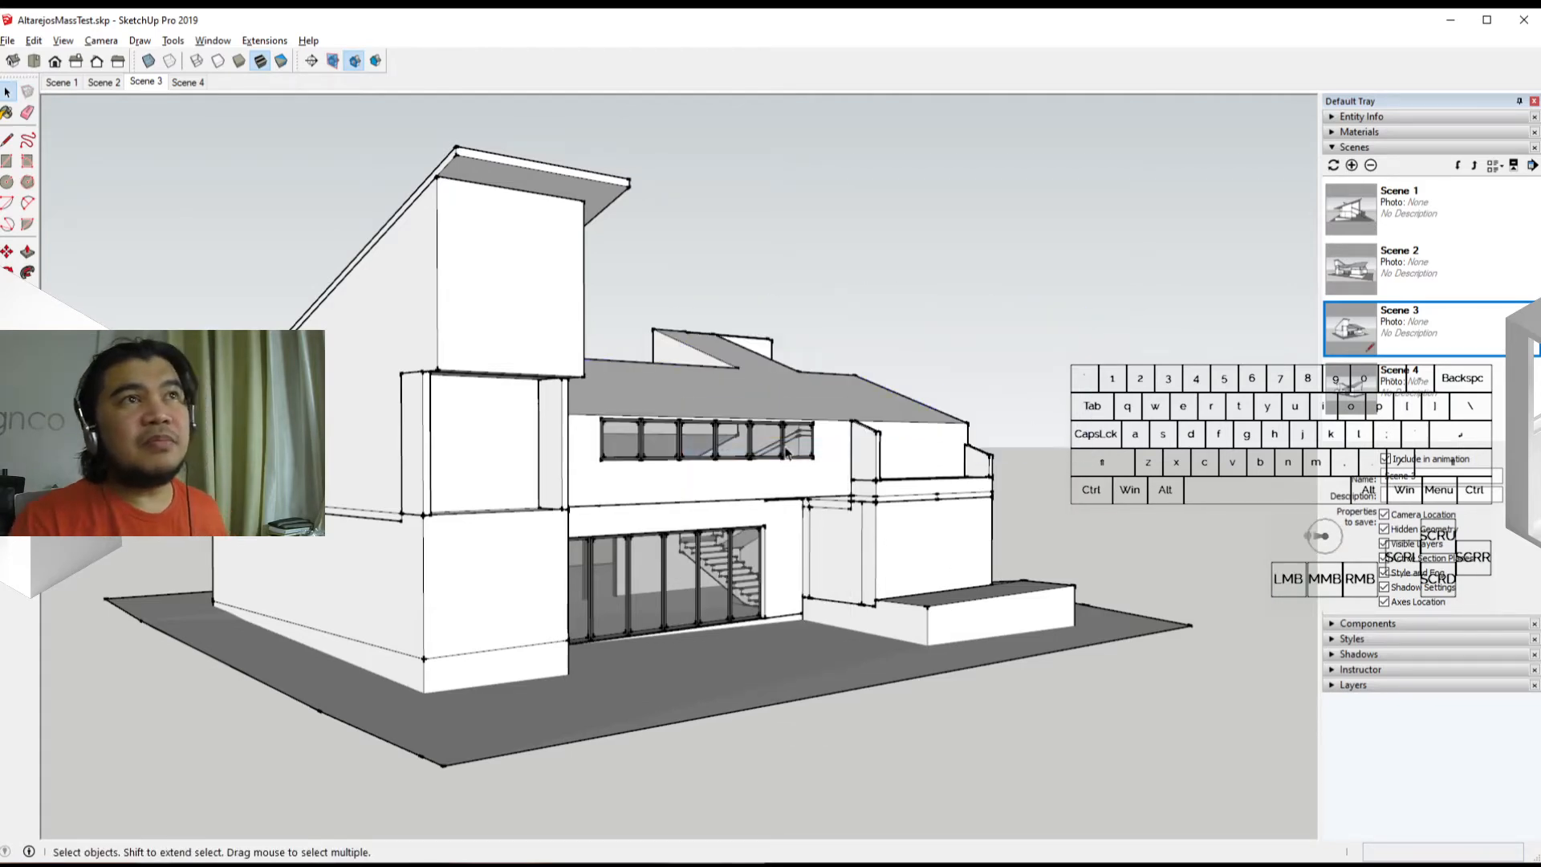
pyautogui.click(576, 196)
pyautogui.rightClick(577, 196)
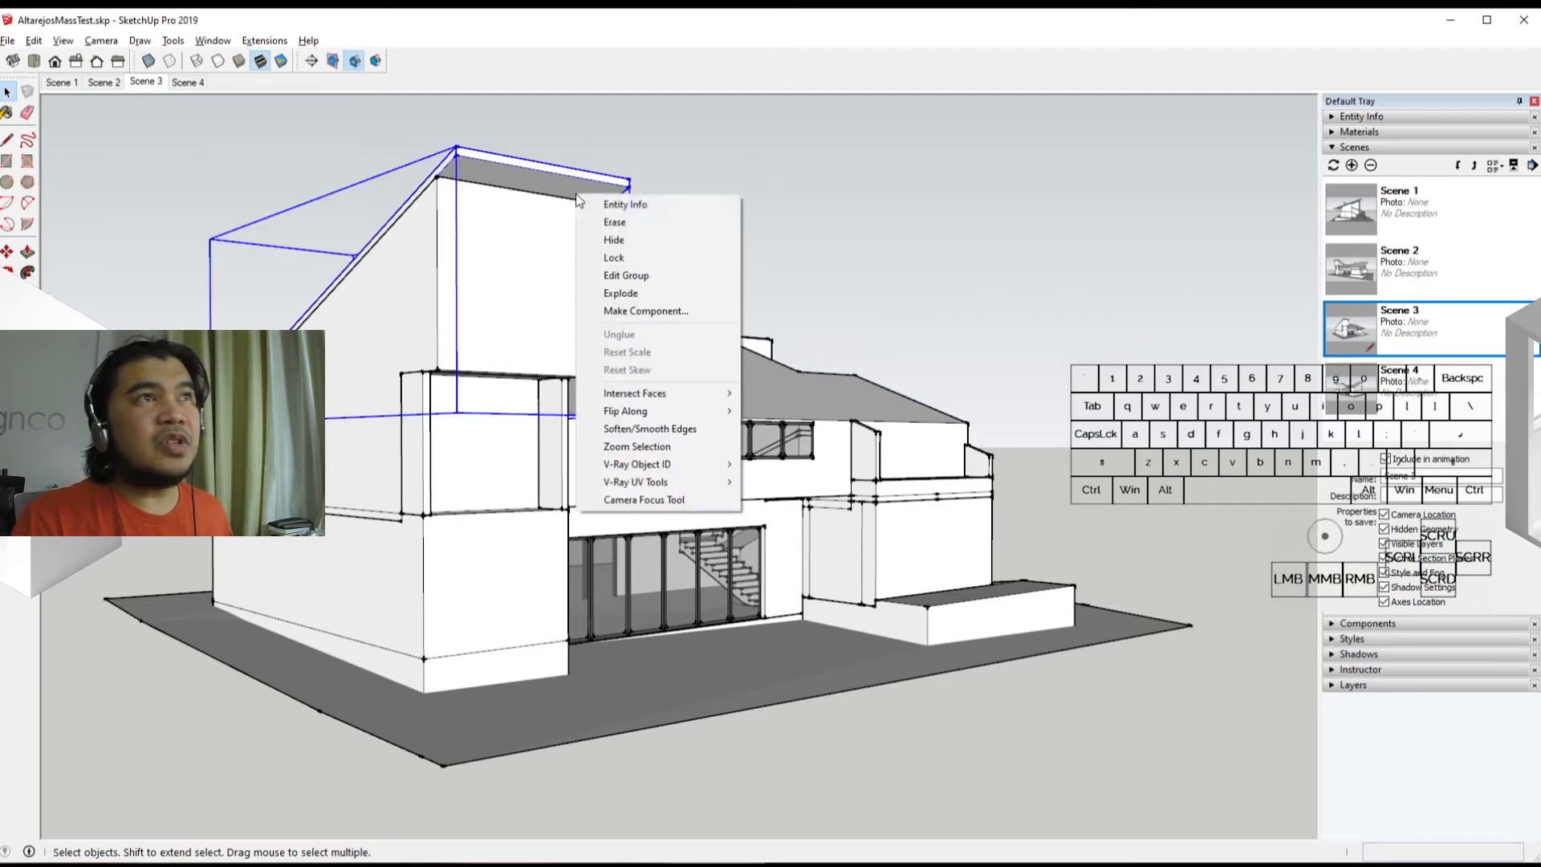
pyautogui.click(642, 241)
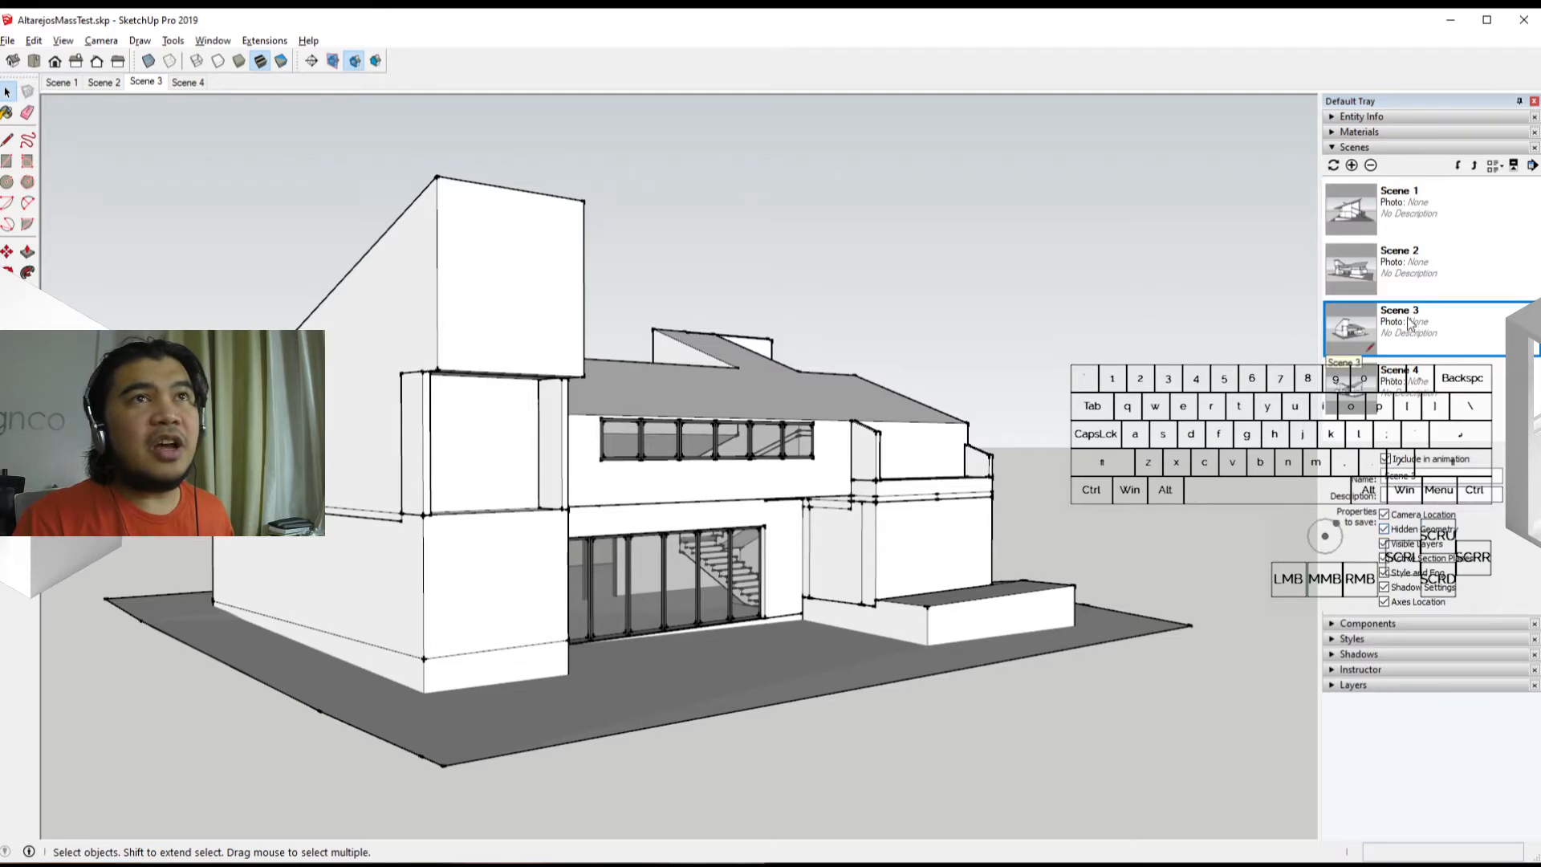
# Update Scene 3 with all properties so it saves the hidden roofs
pyautogui.rightClick(1328, 313)
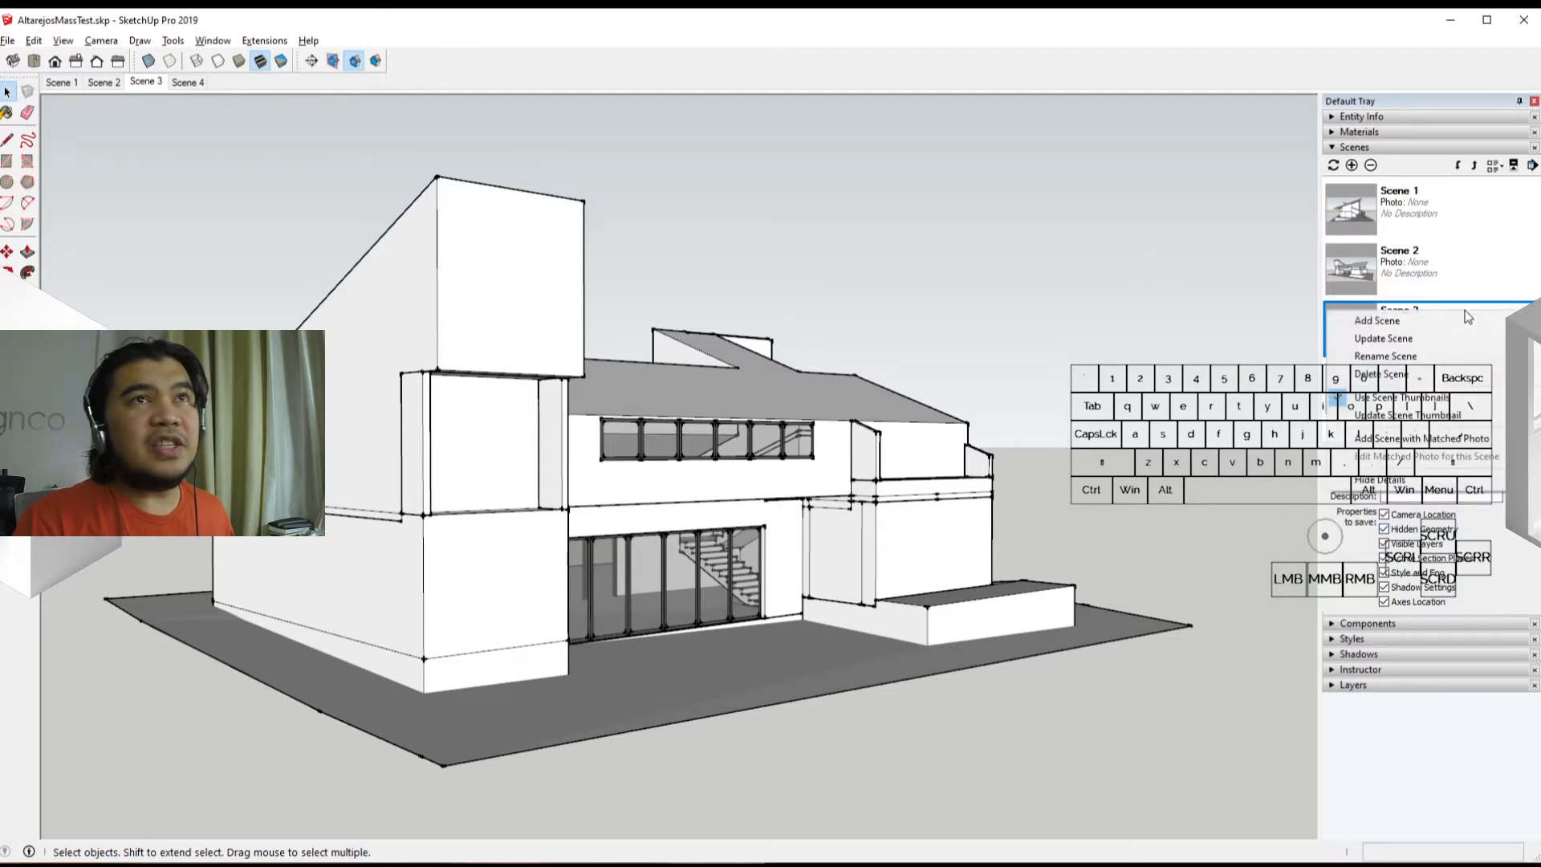
pyautogui.click(1371, 339)
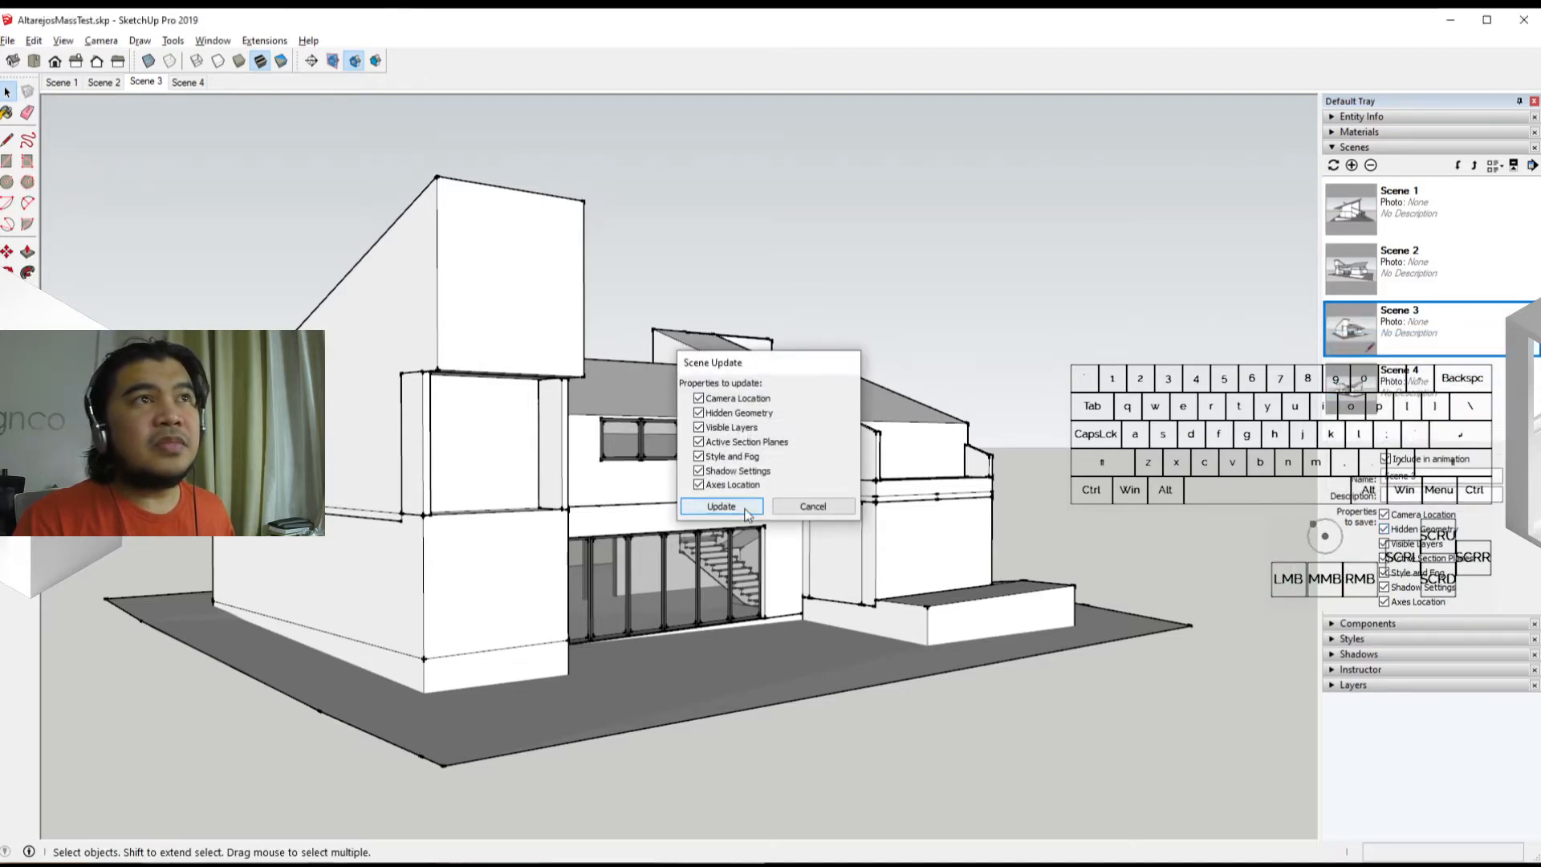
pyautogui.click(721, 506)
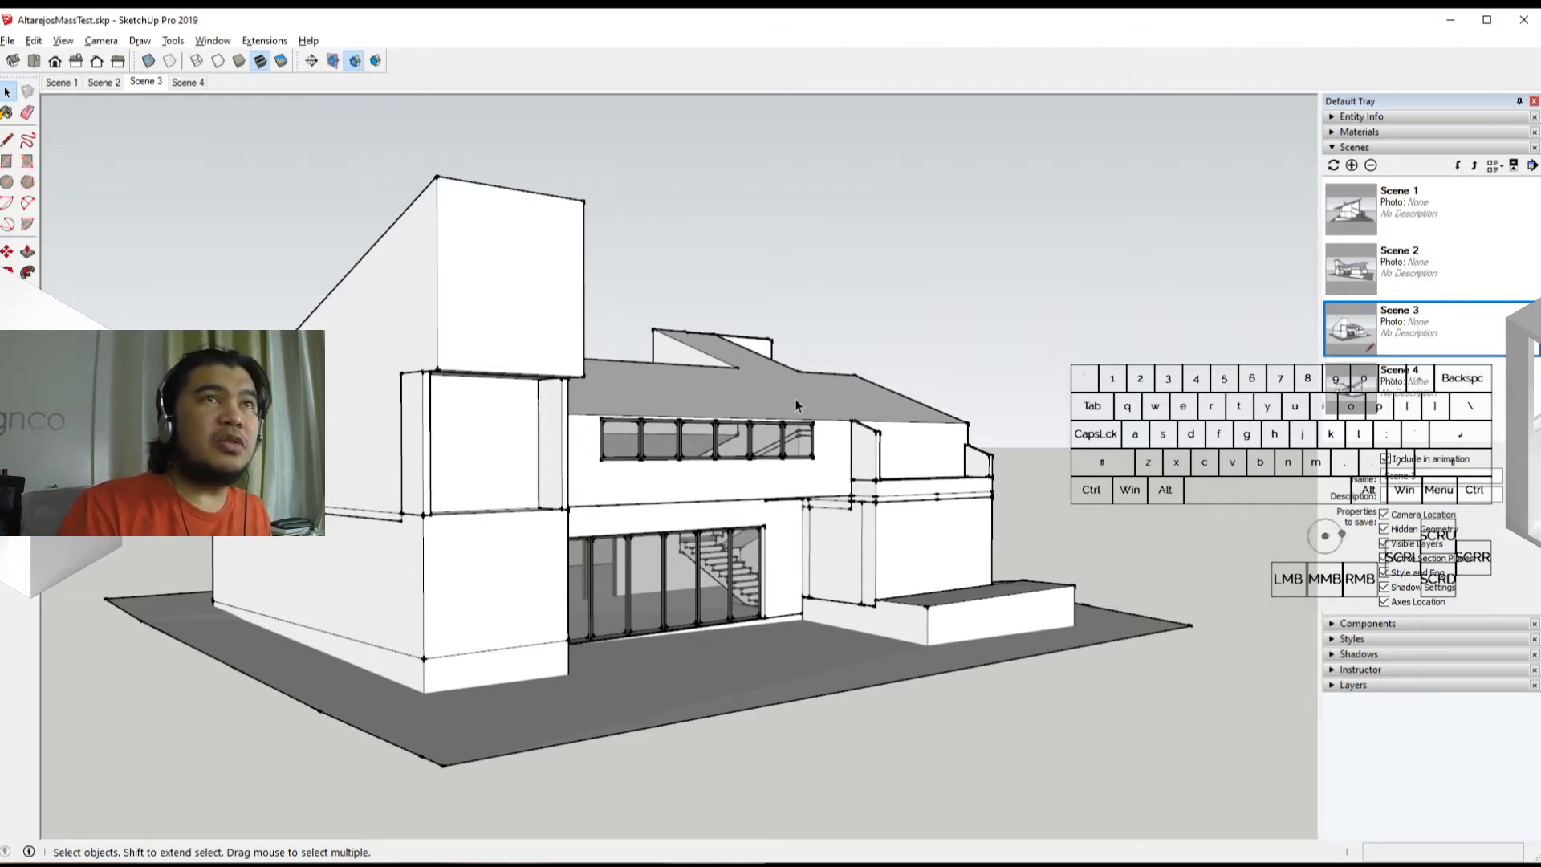
# Recall Scenes 2, 4 and 3 in turn to compare how the roofs appear in each
pyautogui.click(1396, 252)
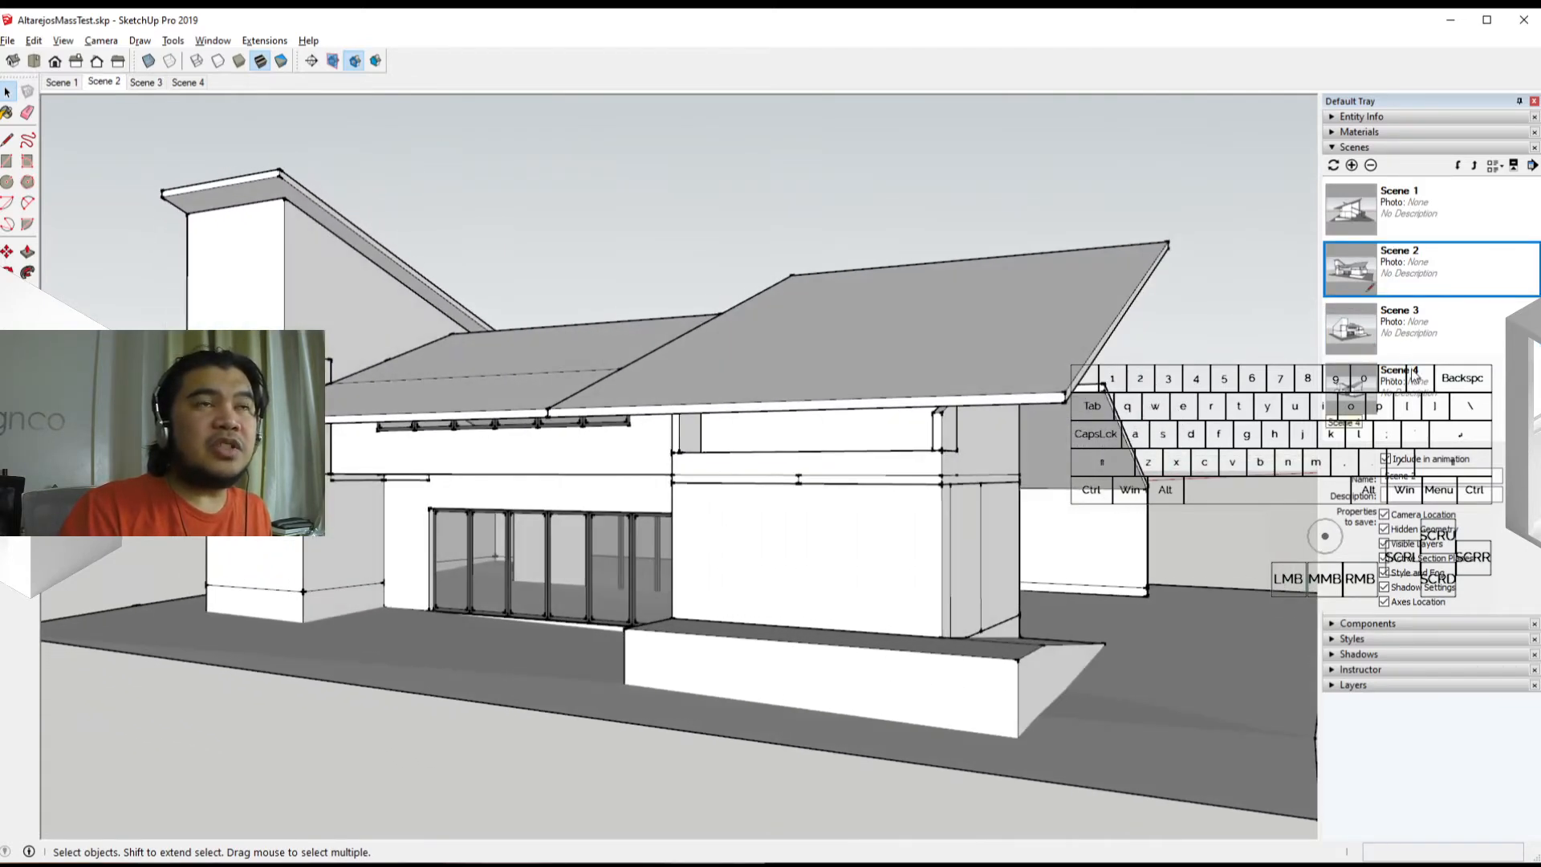
pyautogui.click(1414, 378)
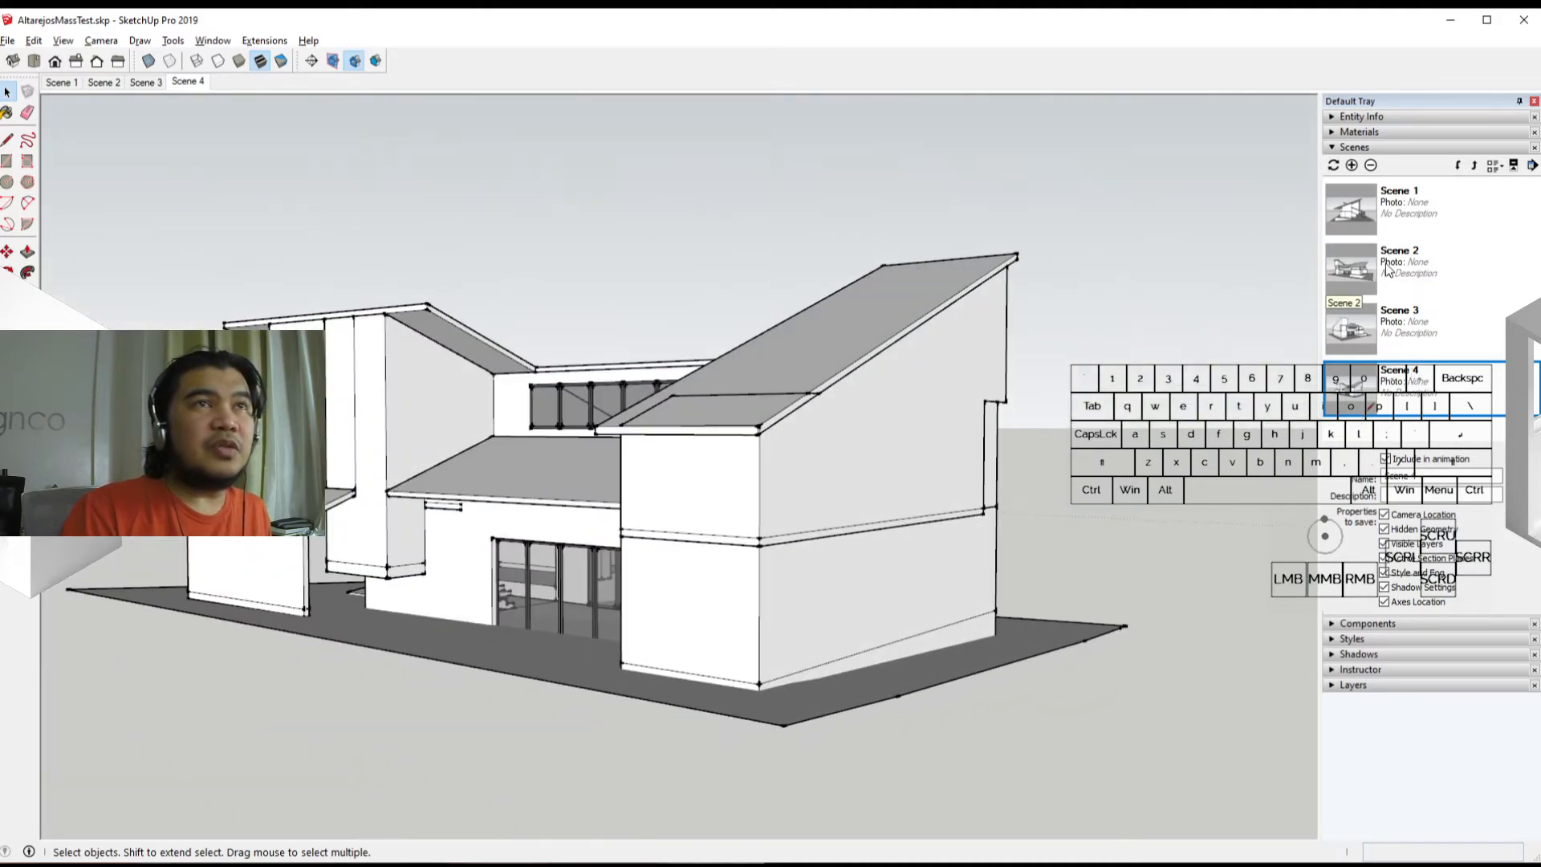
pyautogui.click(1408, 265)
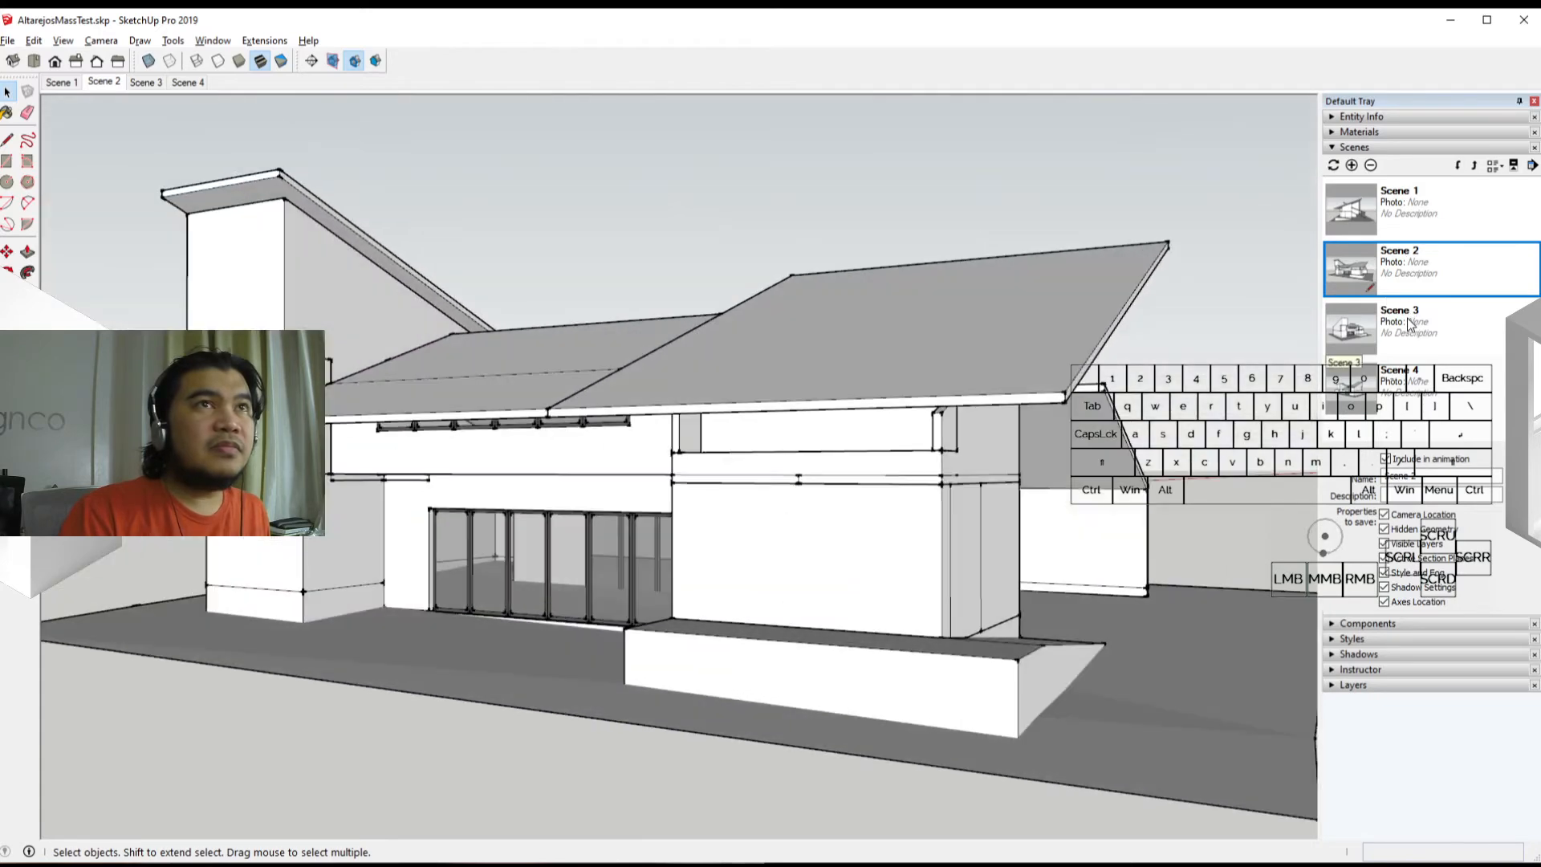
pyautogui.click(1407, 323)
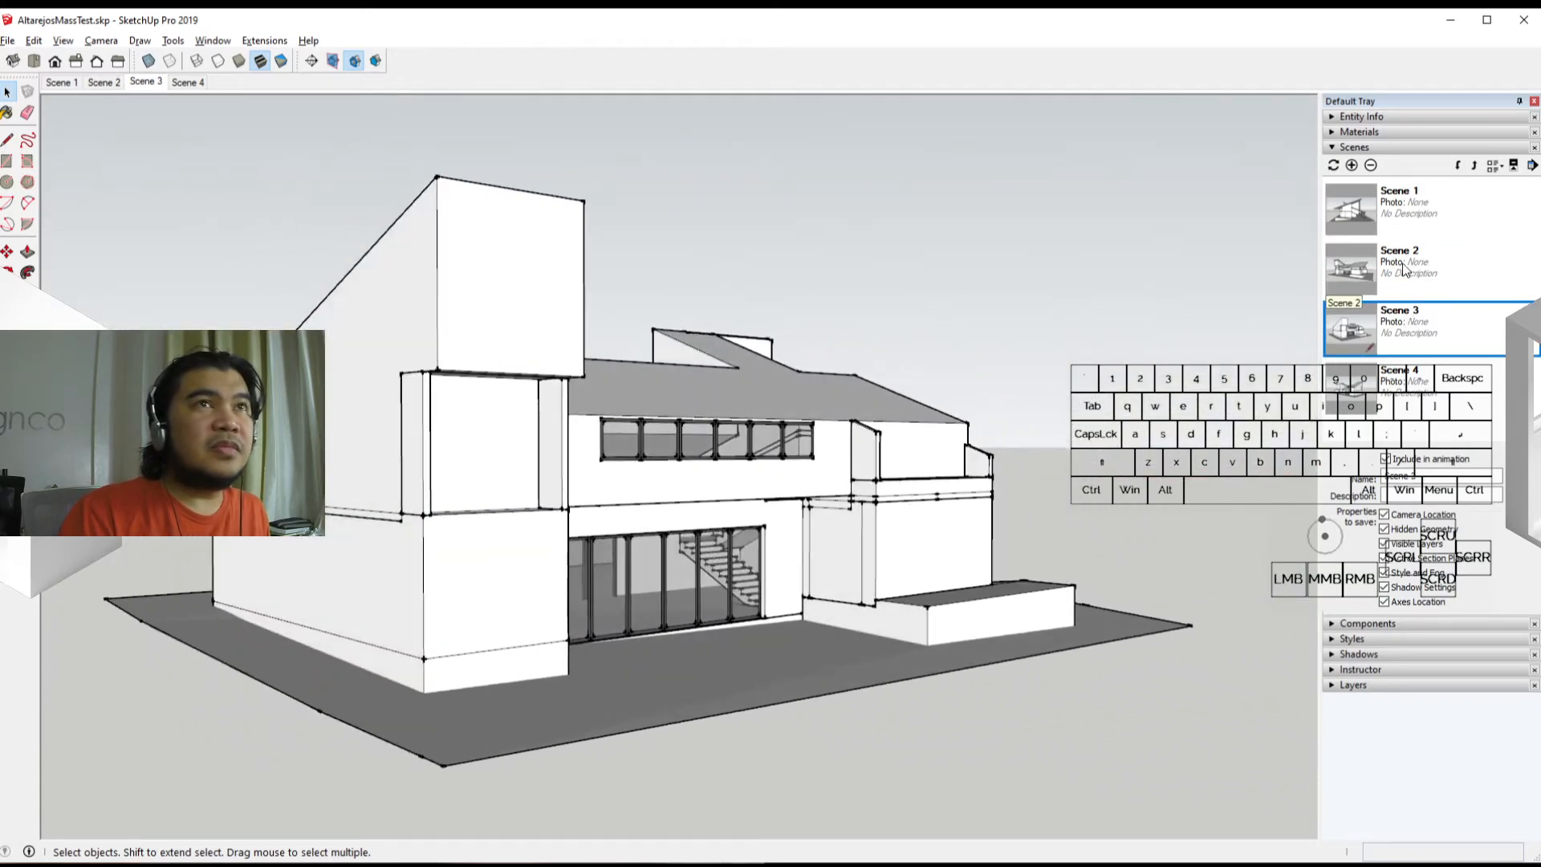
pyautogui.click(1405, 268)
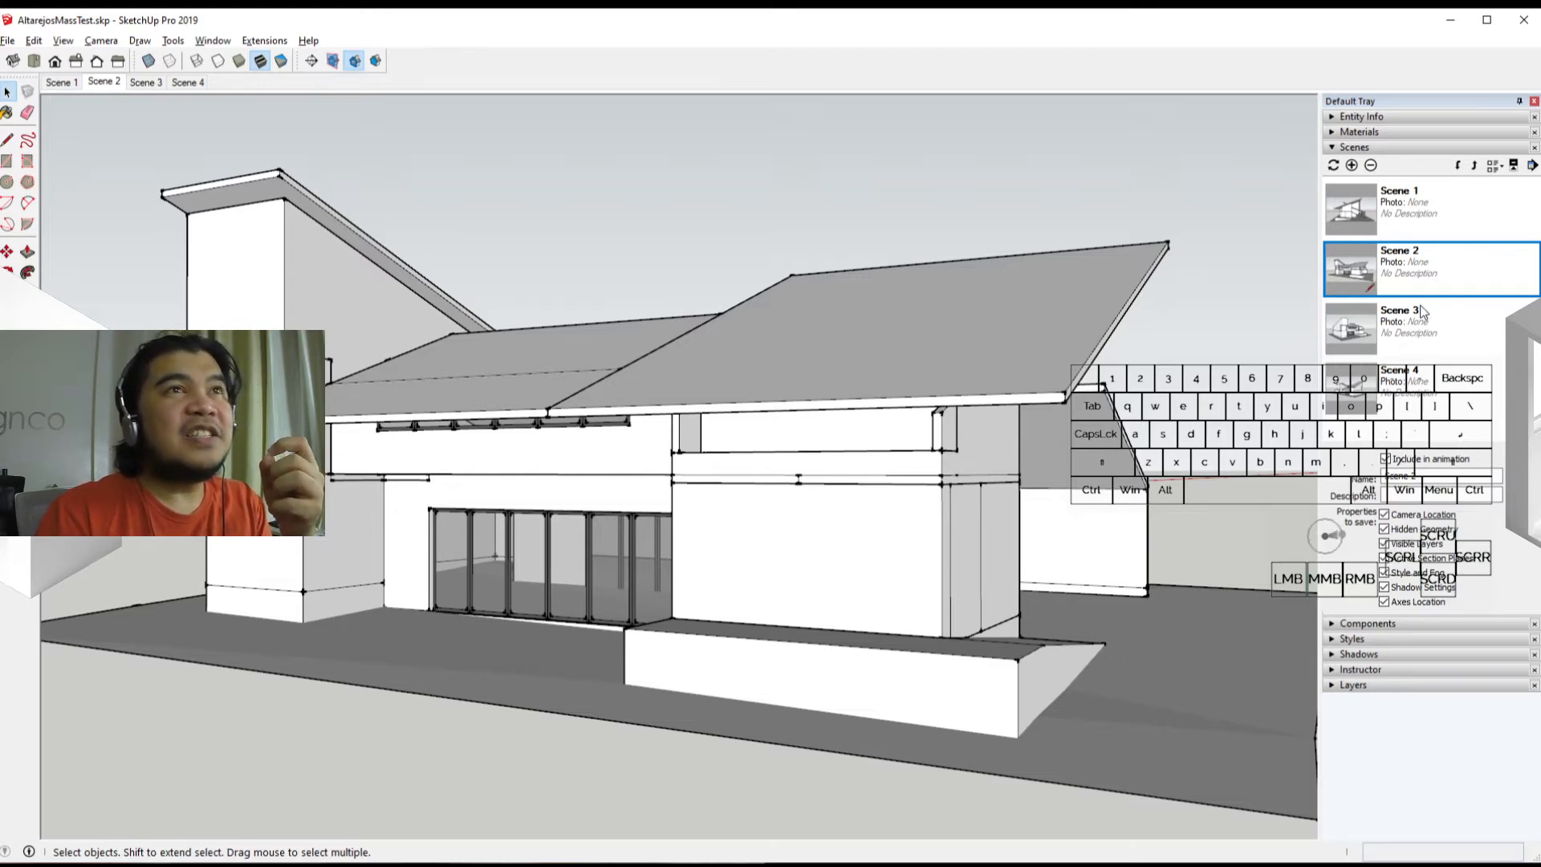
pyautogui.click(1410, 333)
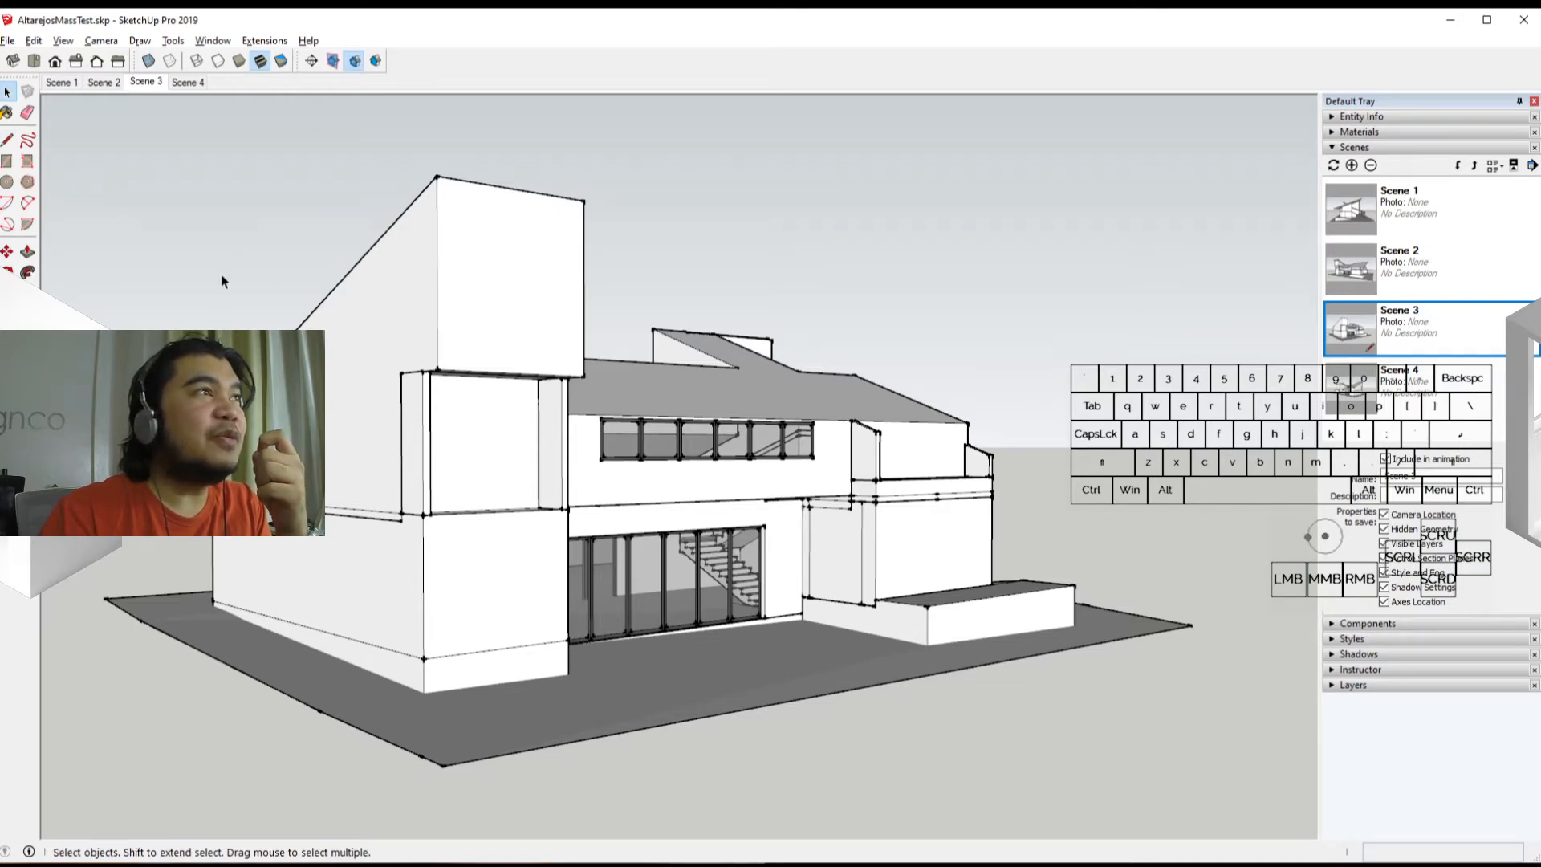
# Turn on hidden geometry display and unhide the tower roof and the two large sloping roofs
pyautogui.click(62, 40)
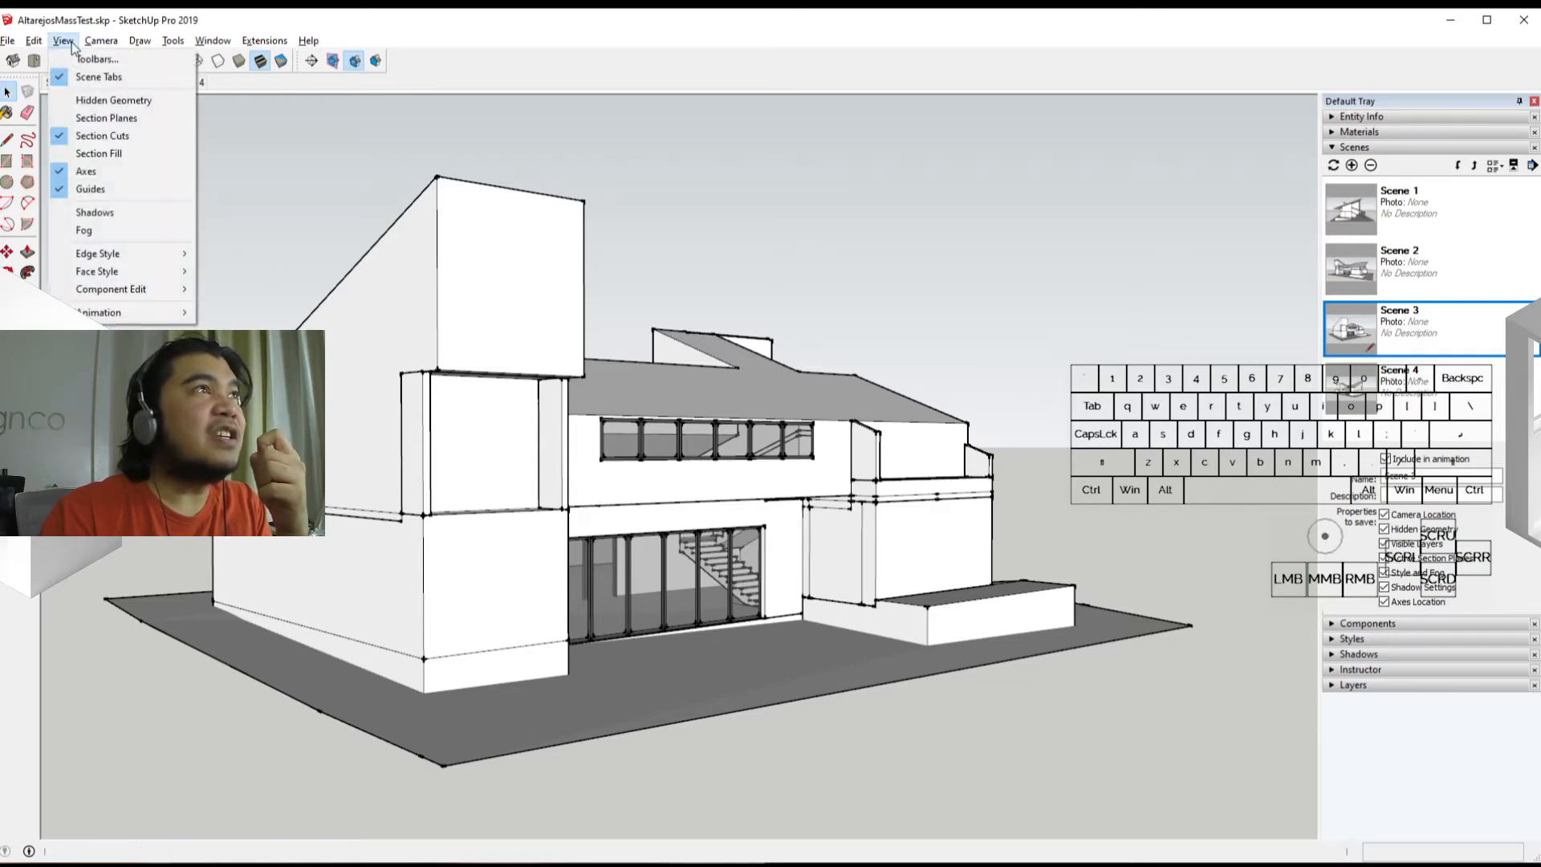
pyautogui.click(90, 102)
pyautogui.click(469, 167)
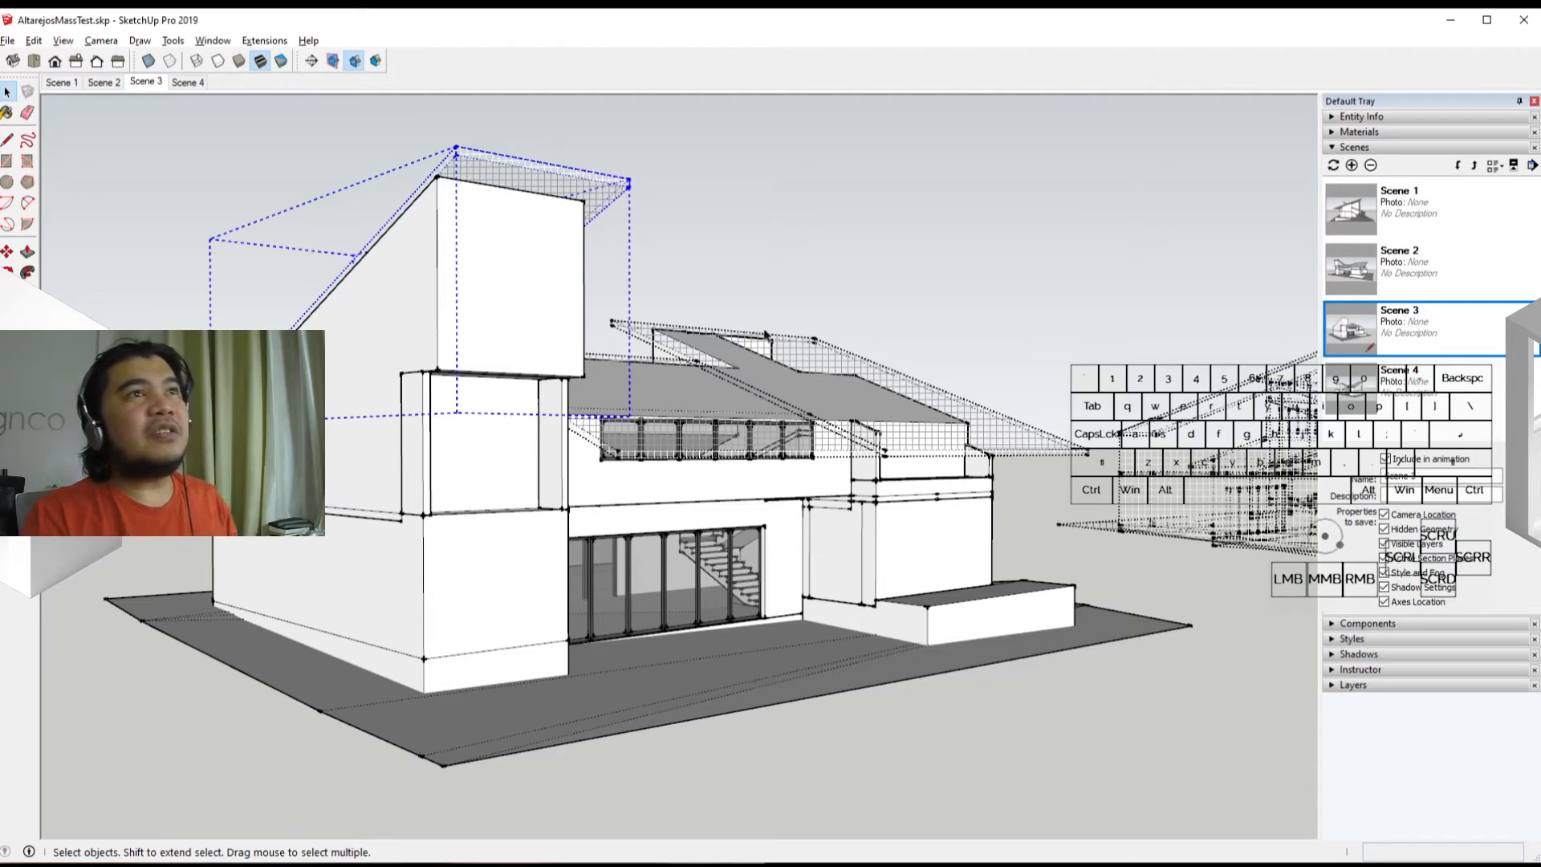
pyautogui.keyDown('ctrl'); pyautogui.click(855, 371); pyautogui.keyUp('ctrl')
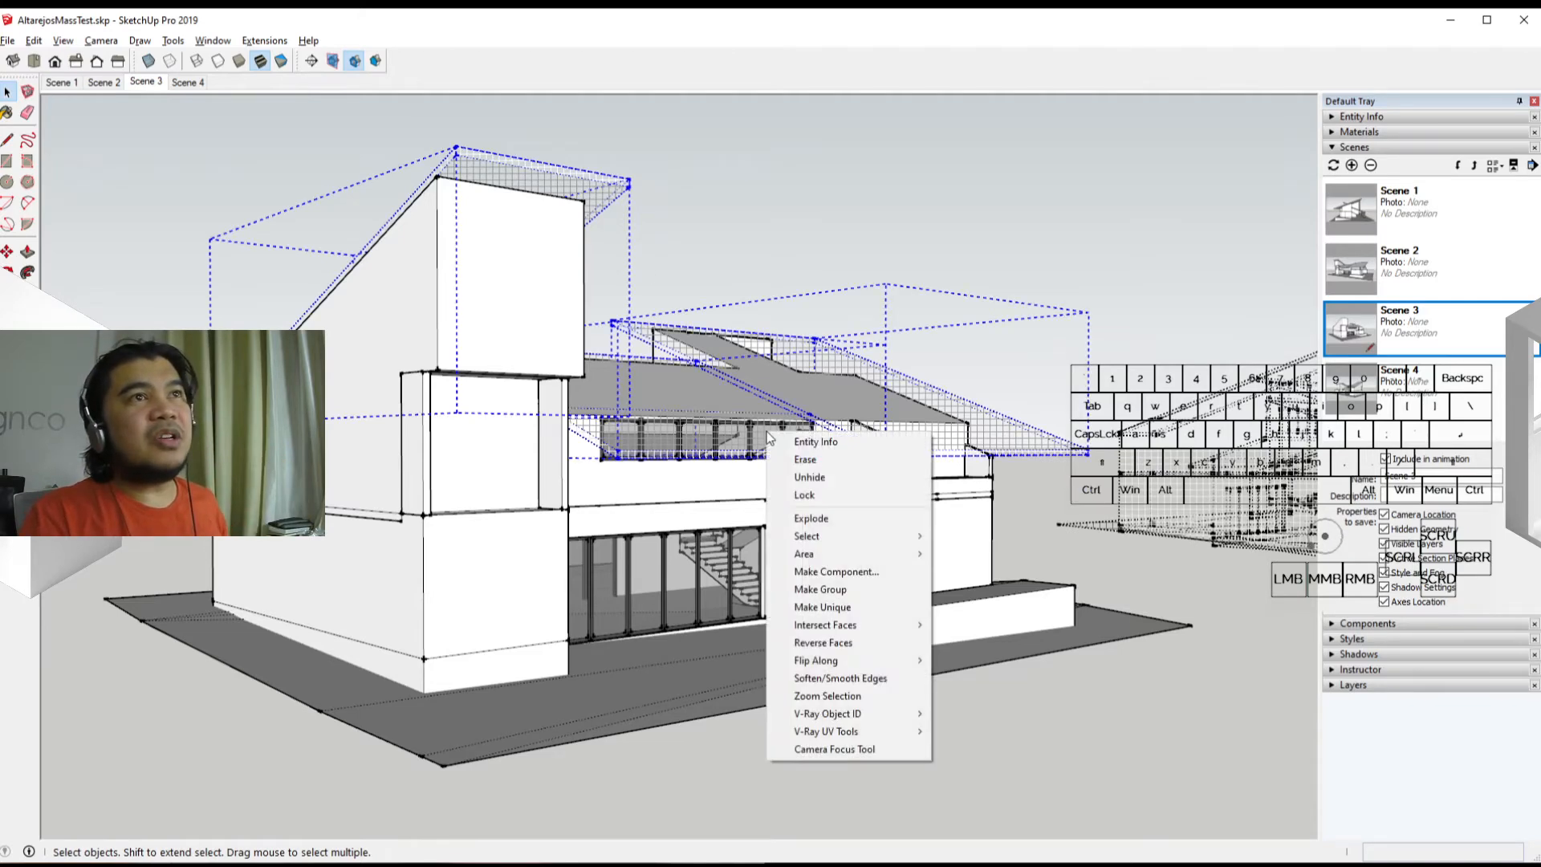
pyautogui.rightClick(767, 431)
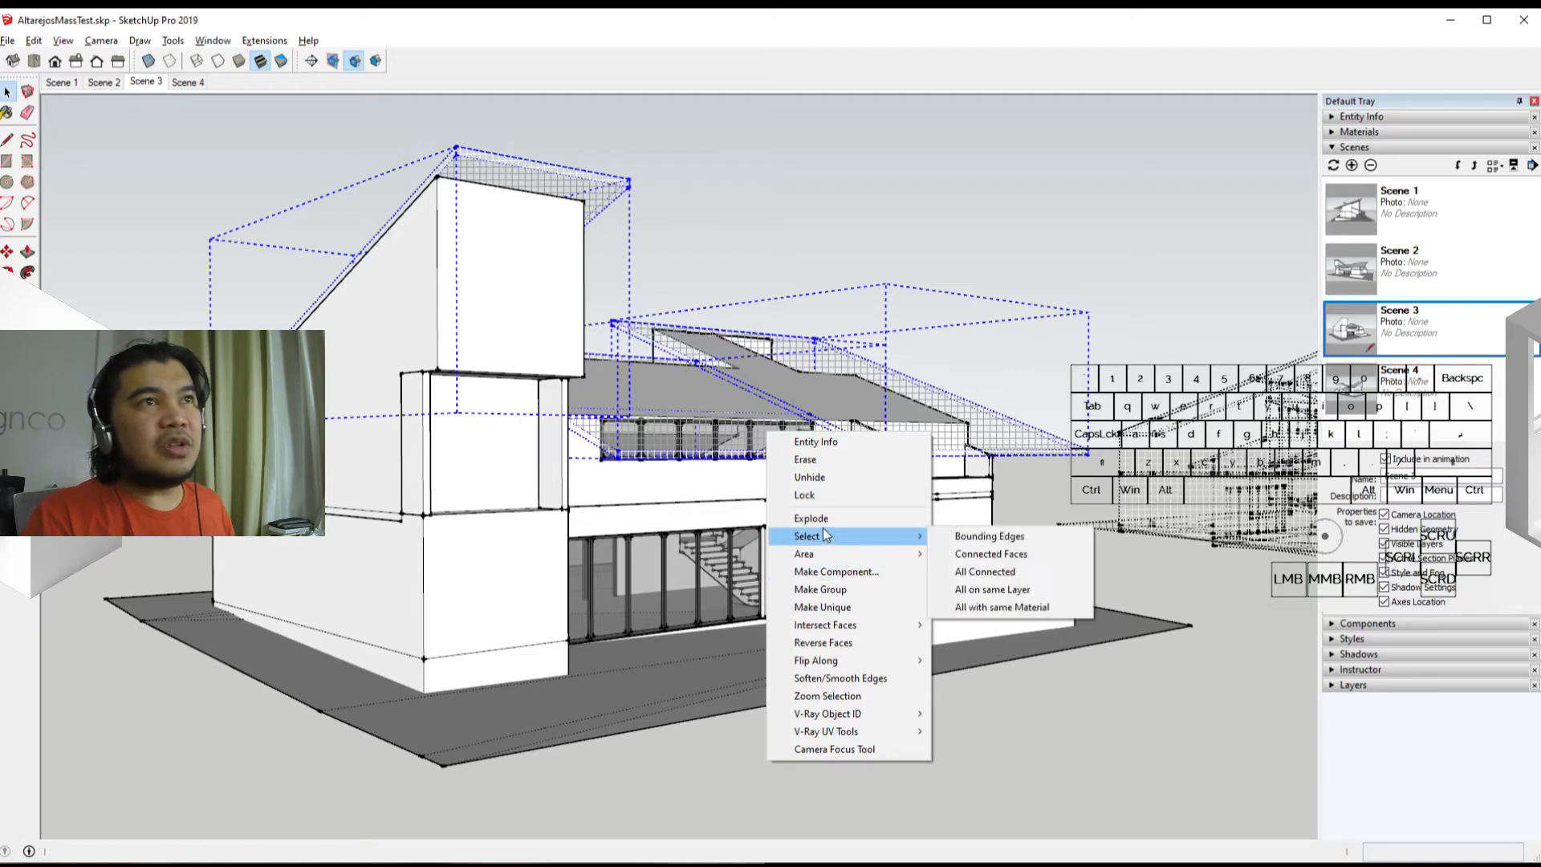
pyautogui.click(818, 479)
pyautogui.click(1189, 610)
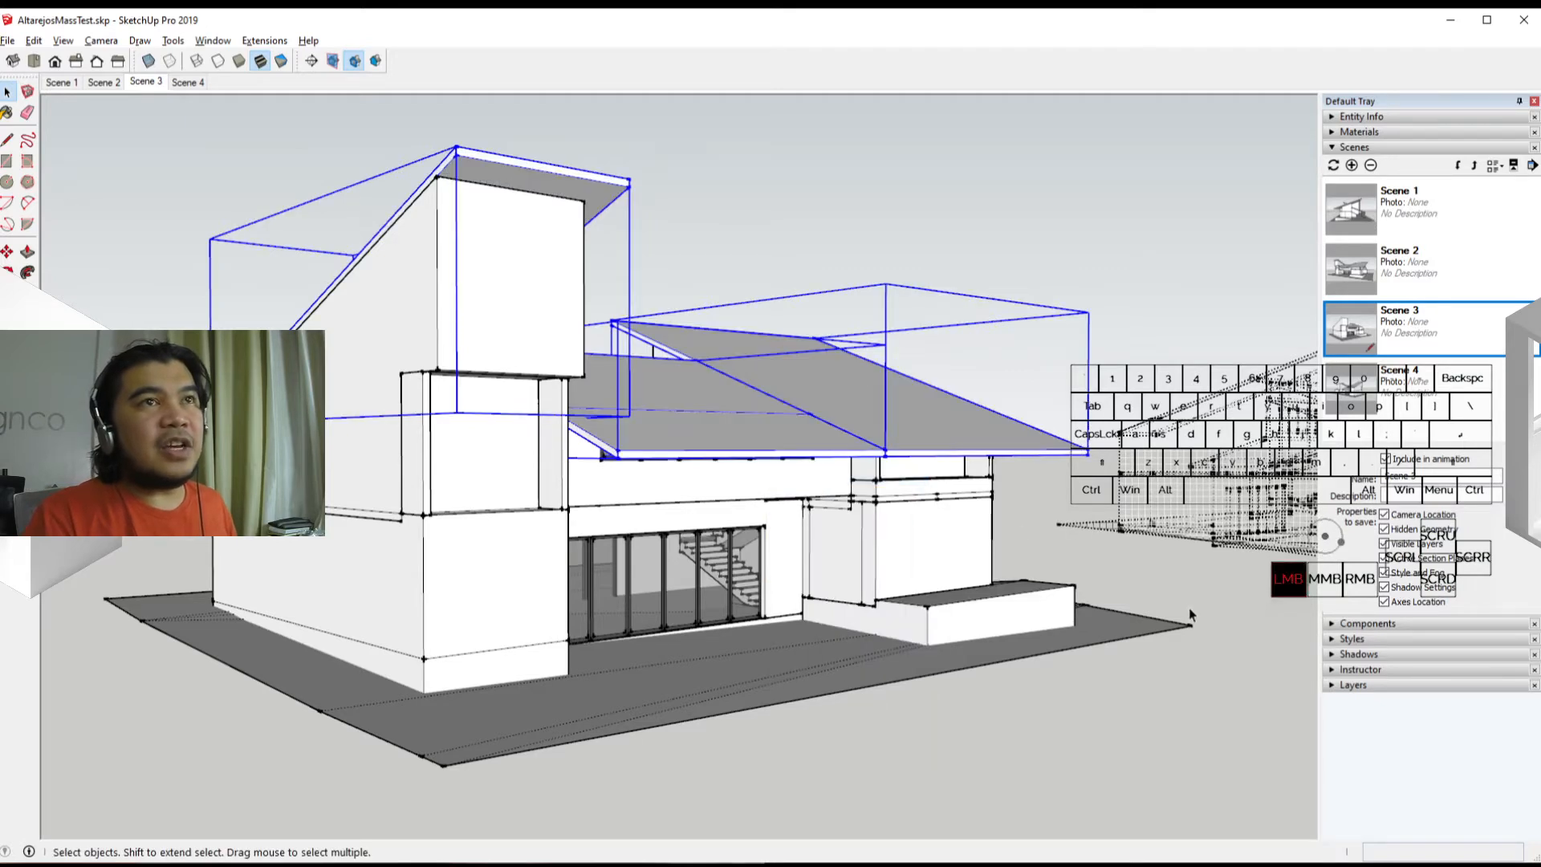
# Delete the stray hidden geometry lying beside the house and bring the house back into view
pyautogui.keyDown('shift'); pyautogui.moveTo(1196, 482); pyautogui.dragTo(602, 554, button='middle'); pyautogui.keyUp('shift')
pyautogui.scroll(-2, 602, 554)
pyautogui.moveTo(419, 334); pyautogui.dragTo(998, 717)
pyautogui.press('Delete')
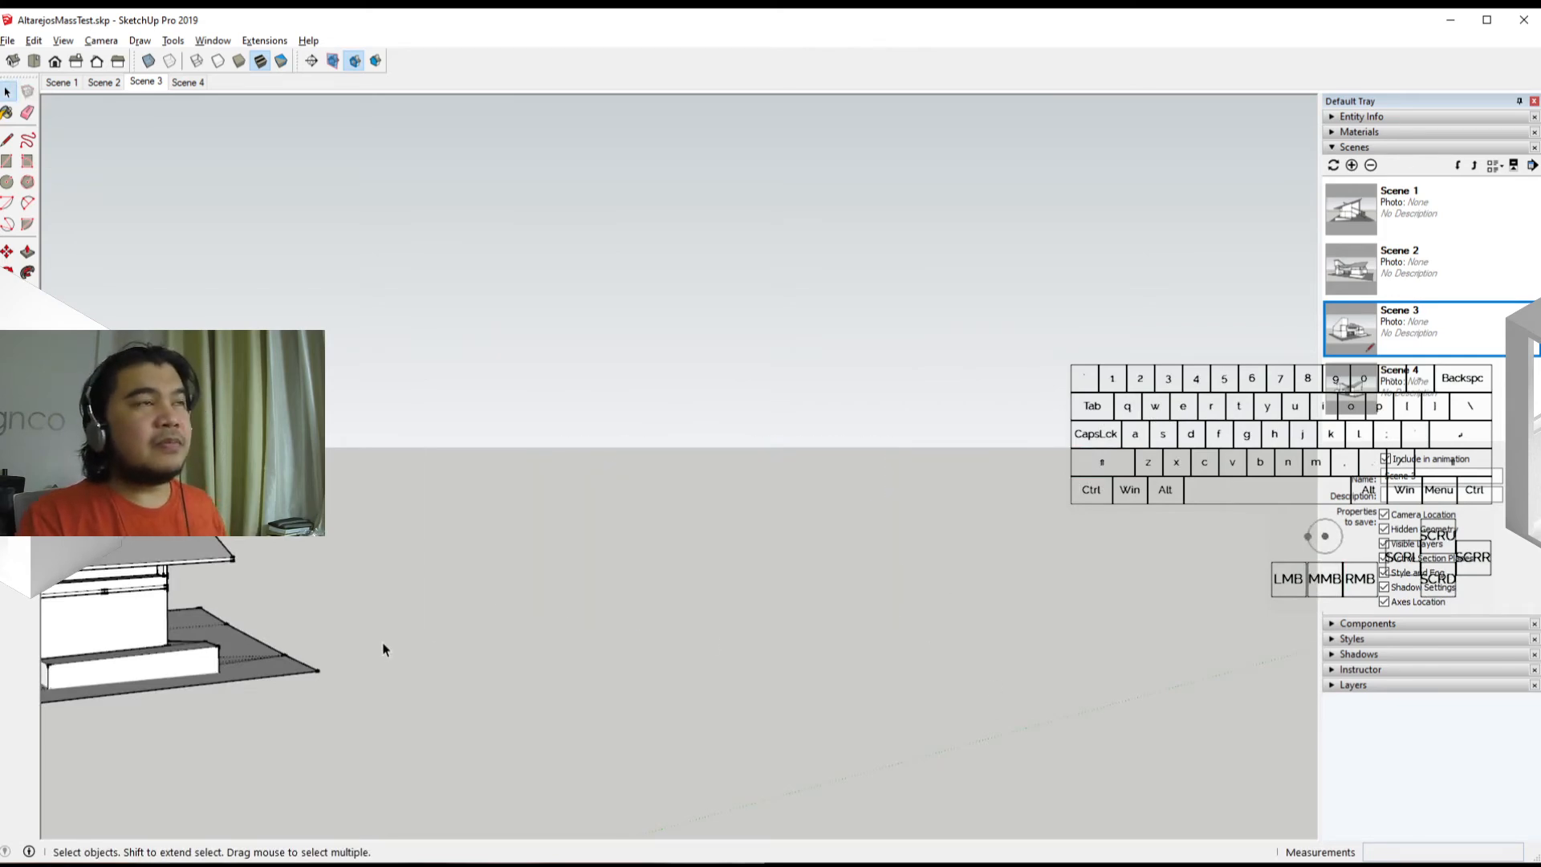
pyautogui.keyDown('shift'); pyautogui.moveTo(382, 647); pyautogui.dragTo(877, 594, button='middle'); pyautogui.keyUp('shift')
pyautogui.scroll(2, 634, 594)
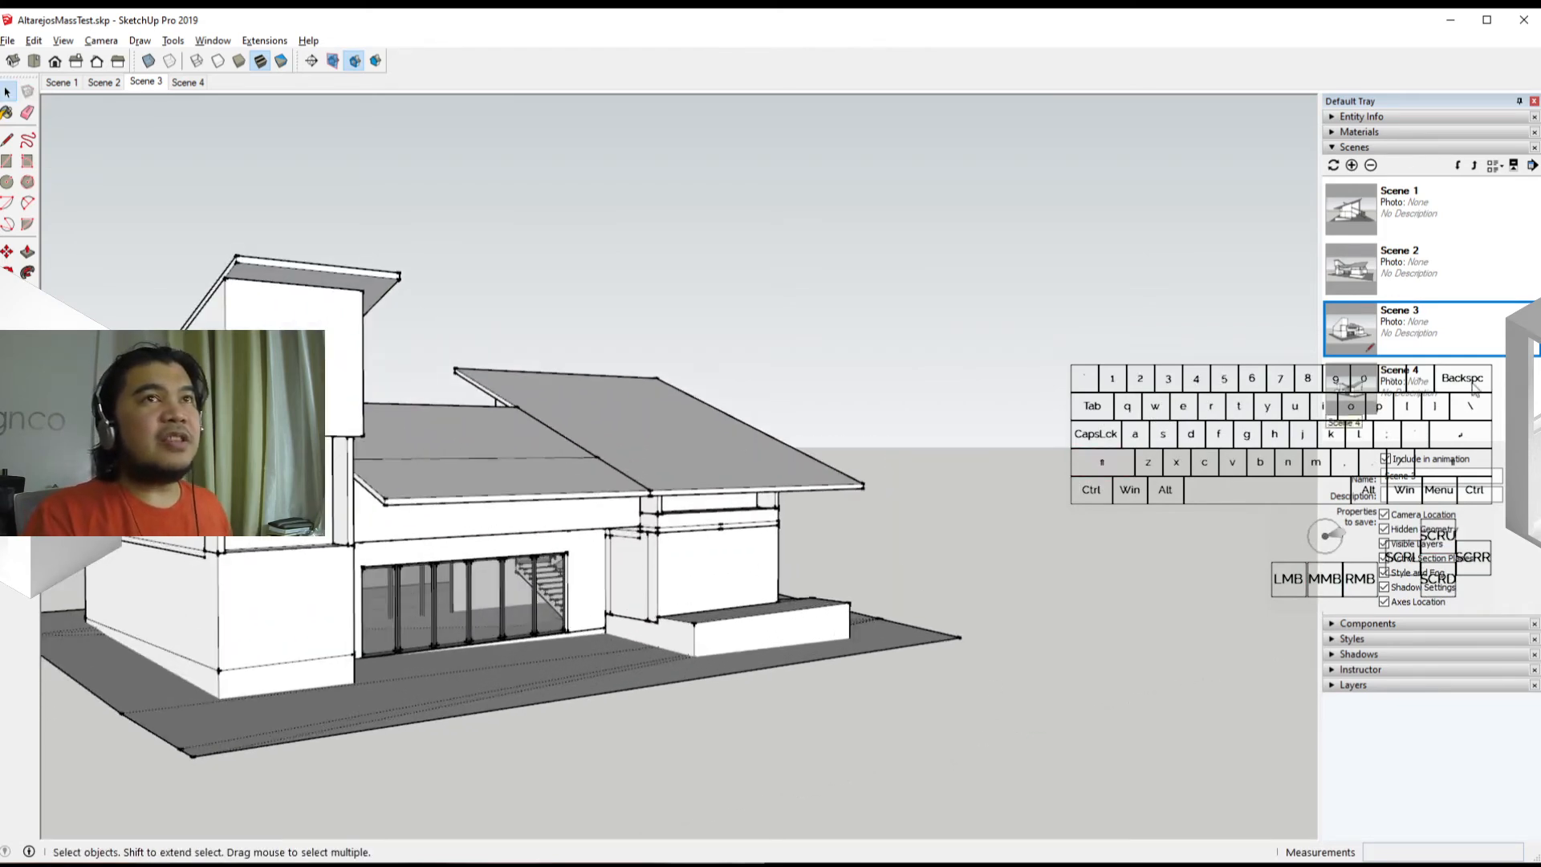
# Recall Scene 3, turn on hidden geometry display, and unhide the tower roof and the two large sloping roofs
pyautogui.click(1451, 321)
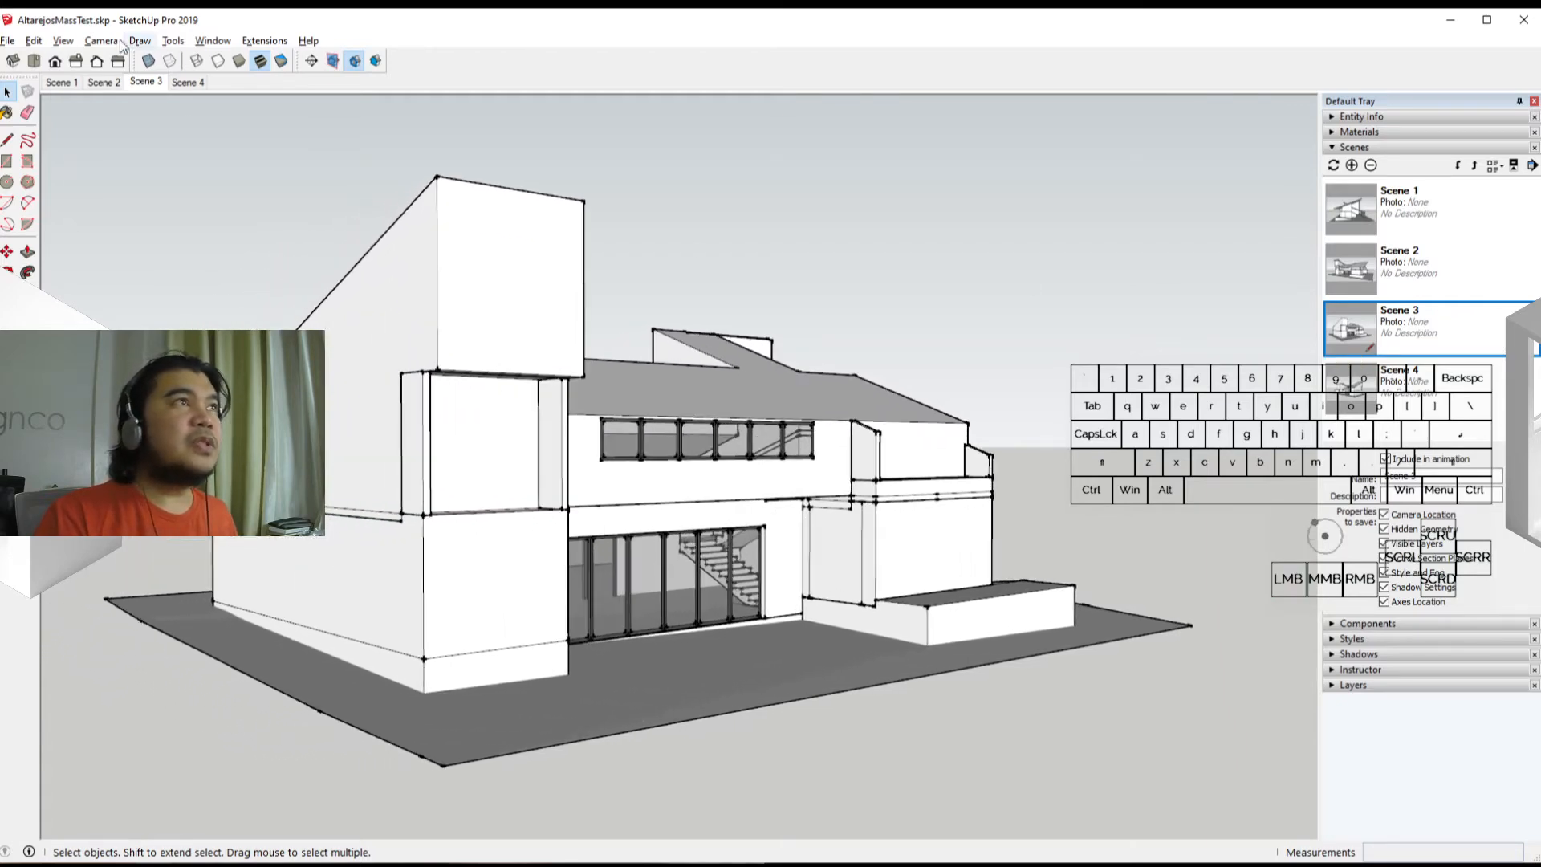
pyautogui.click(37, 43)
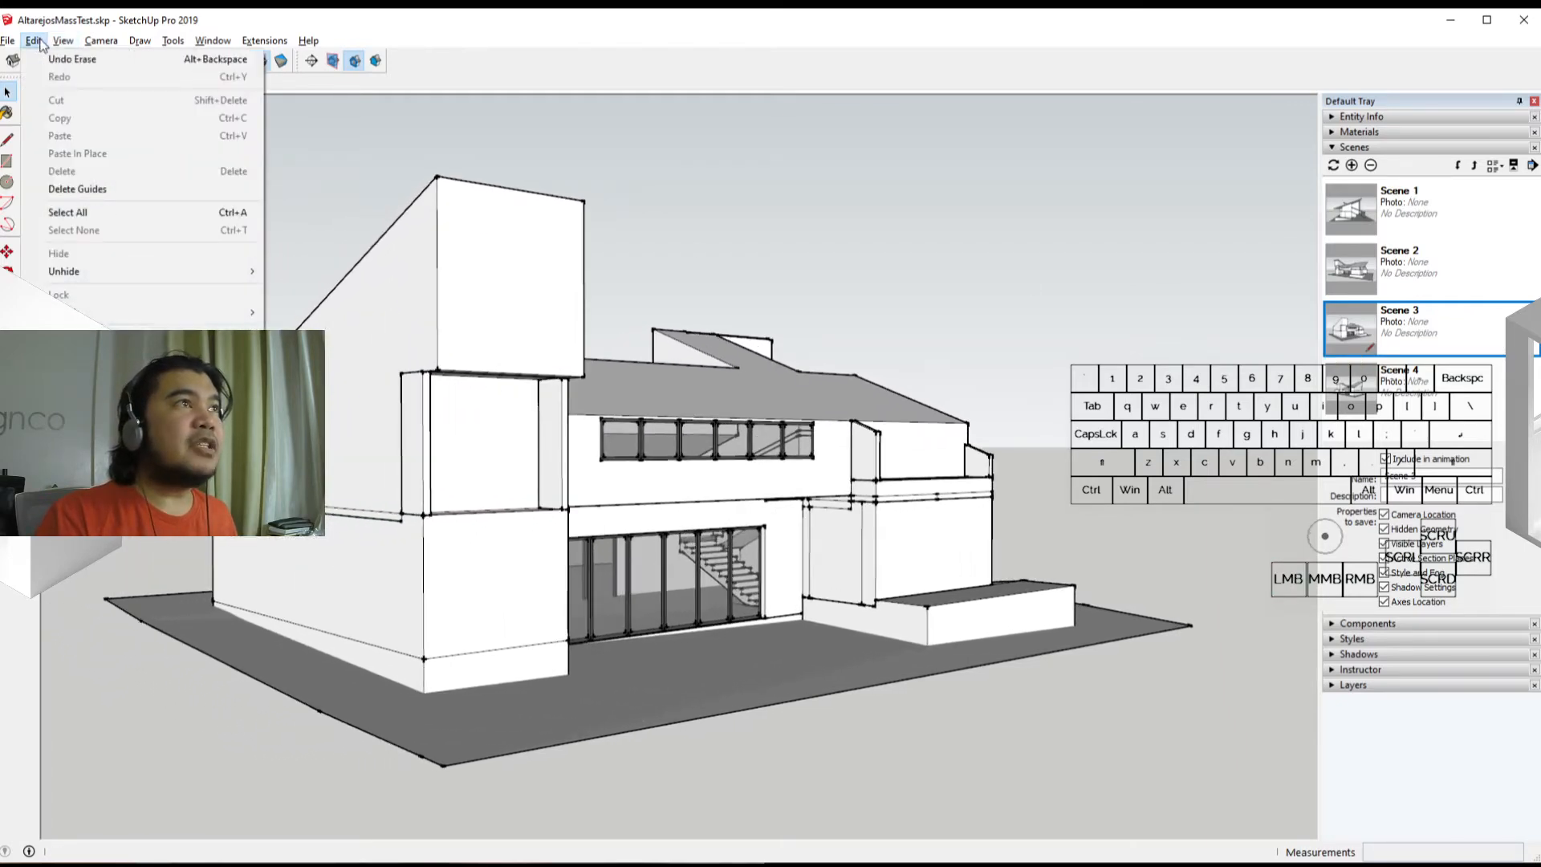
pyautogui.moveTo(56, 45)
pyautogui.click(101, 100)
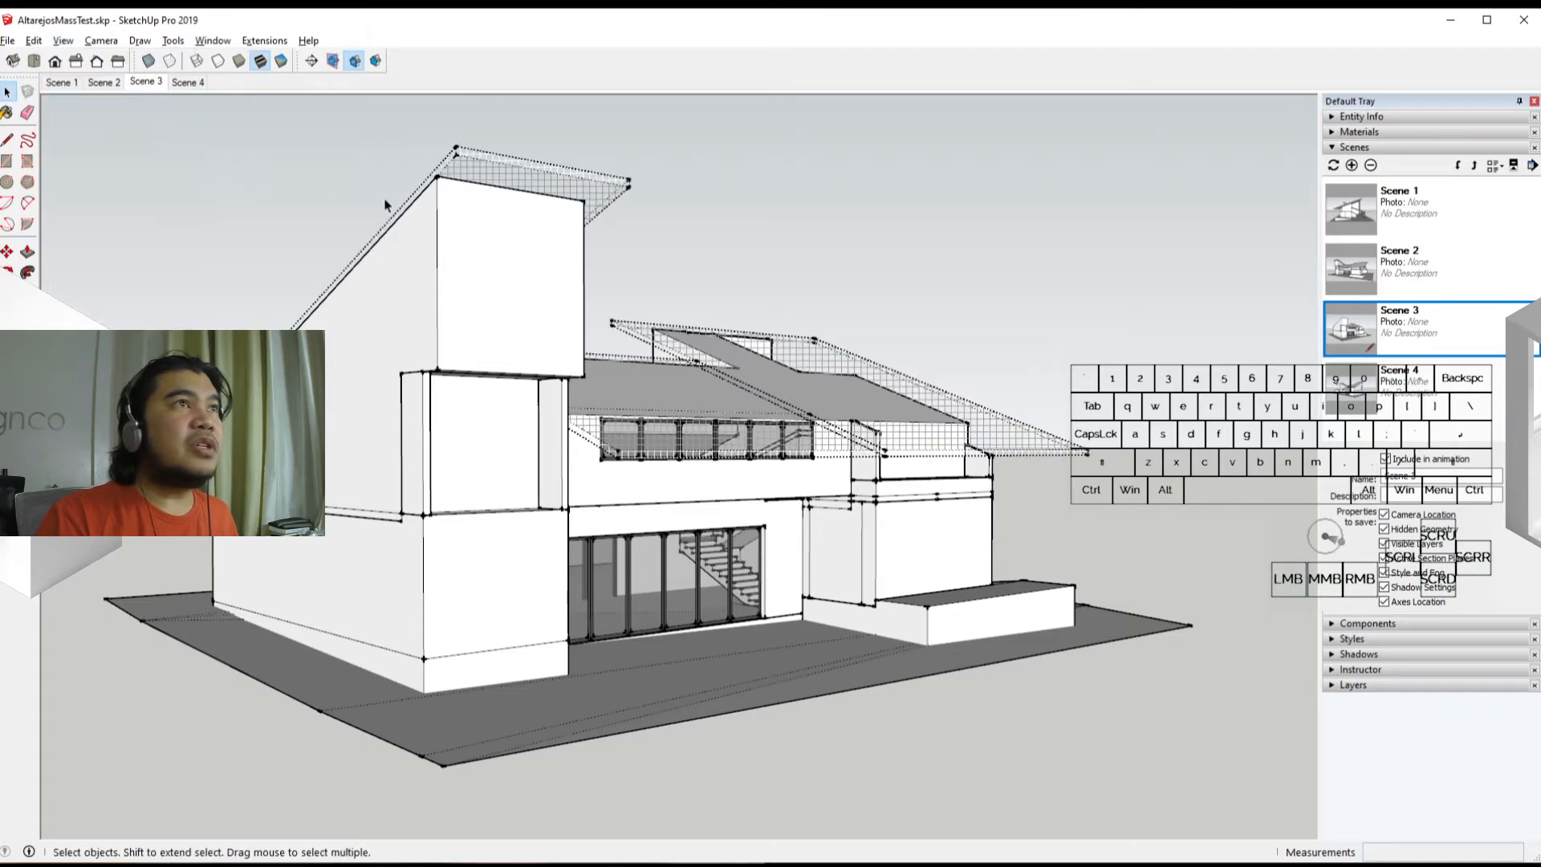
pyautogui.keyDown('shift'); pyautogui.click(883, 407); pyautogui.keyUp('shift')
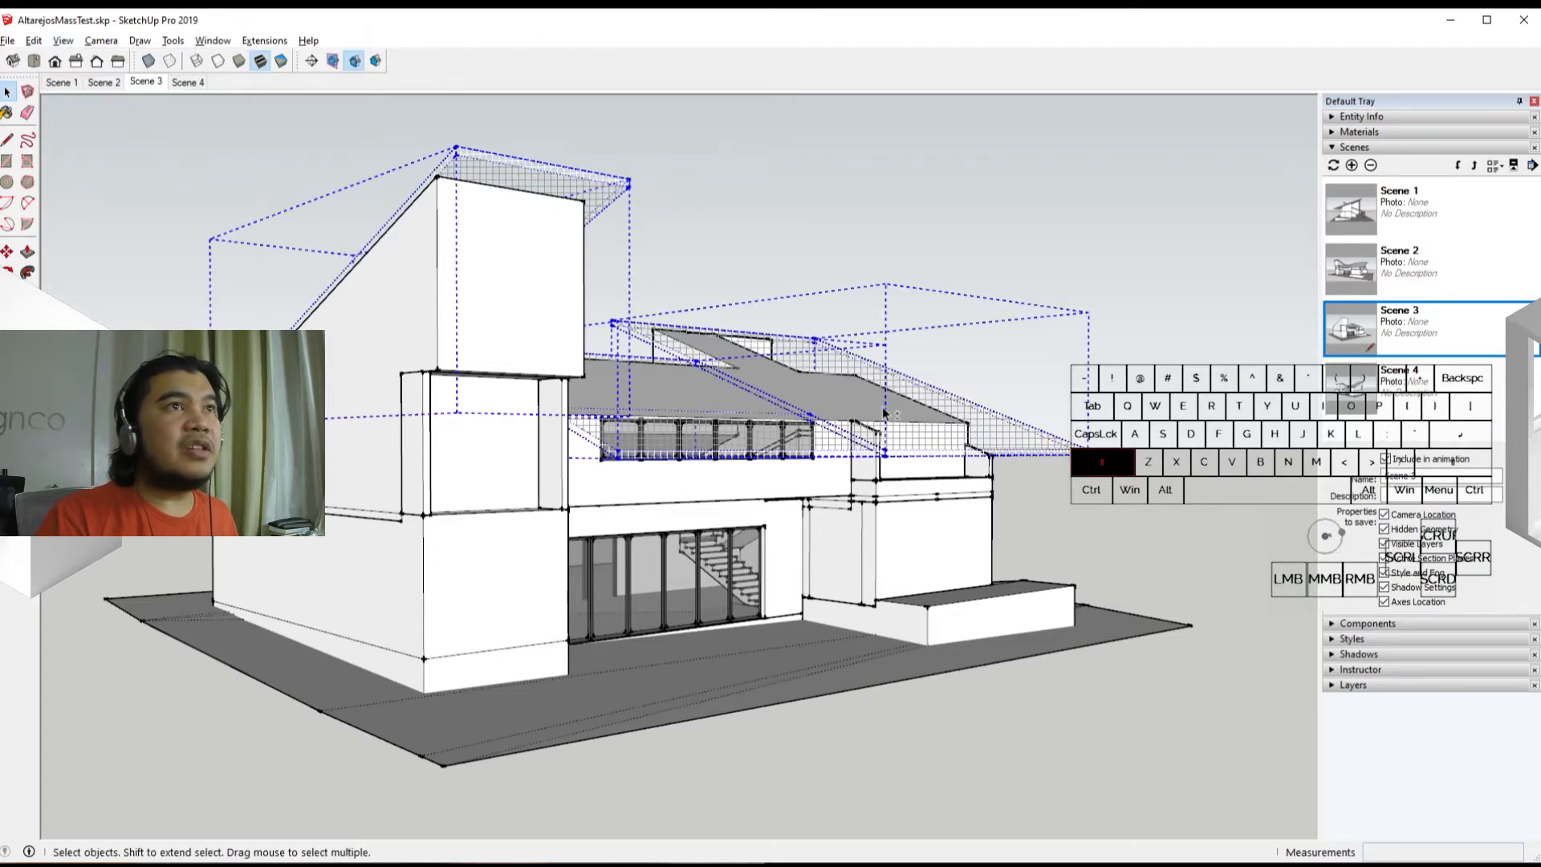
pyautogui.rightClick(883, 407)
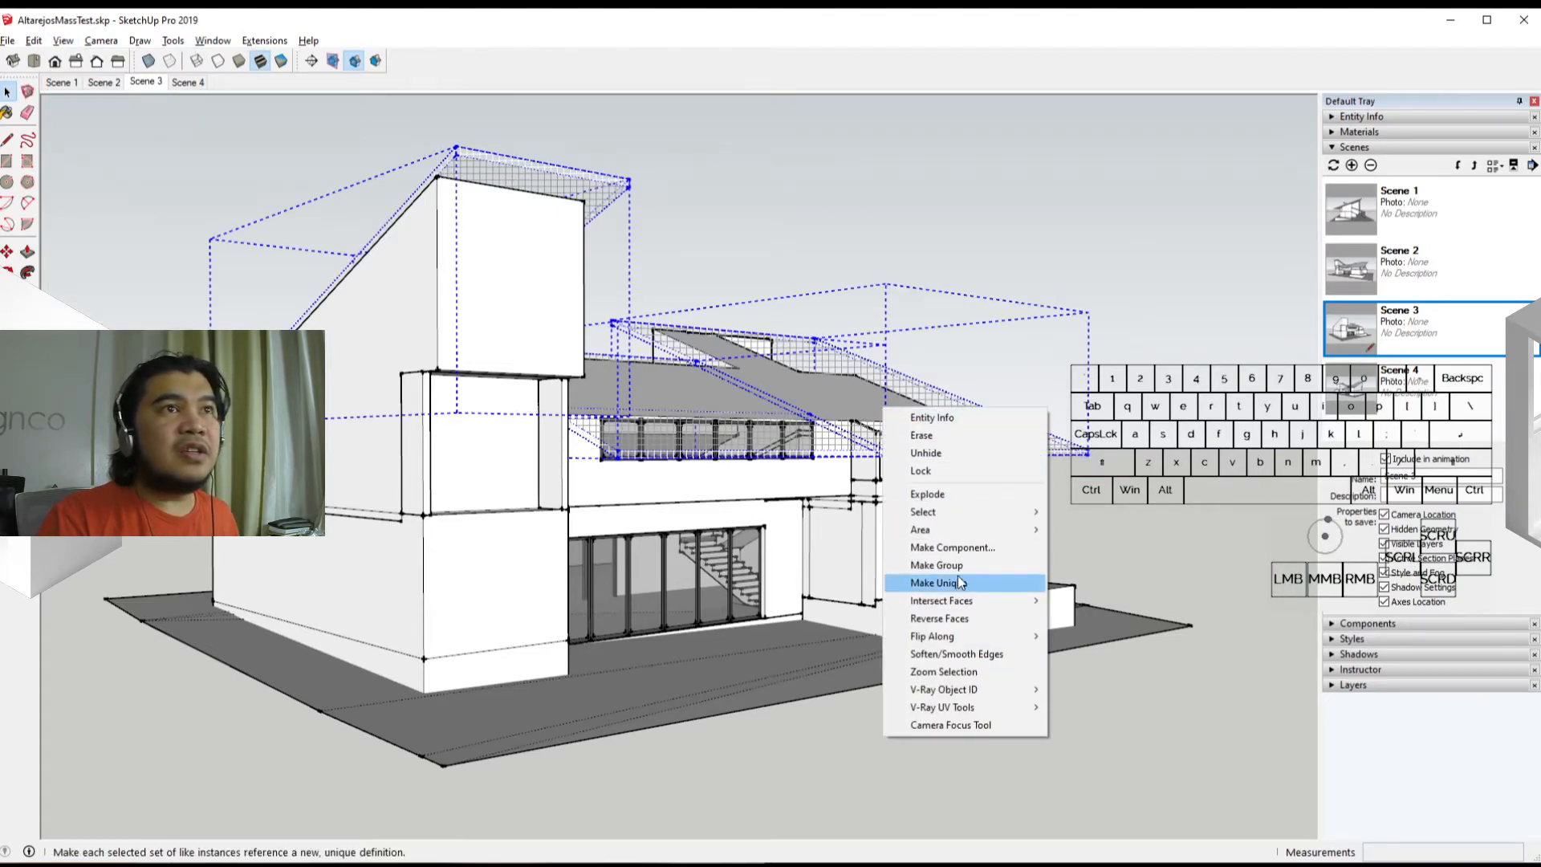
pyautogui.click(960, 454)
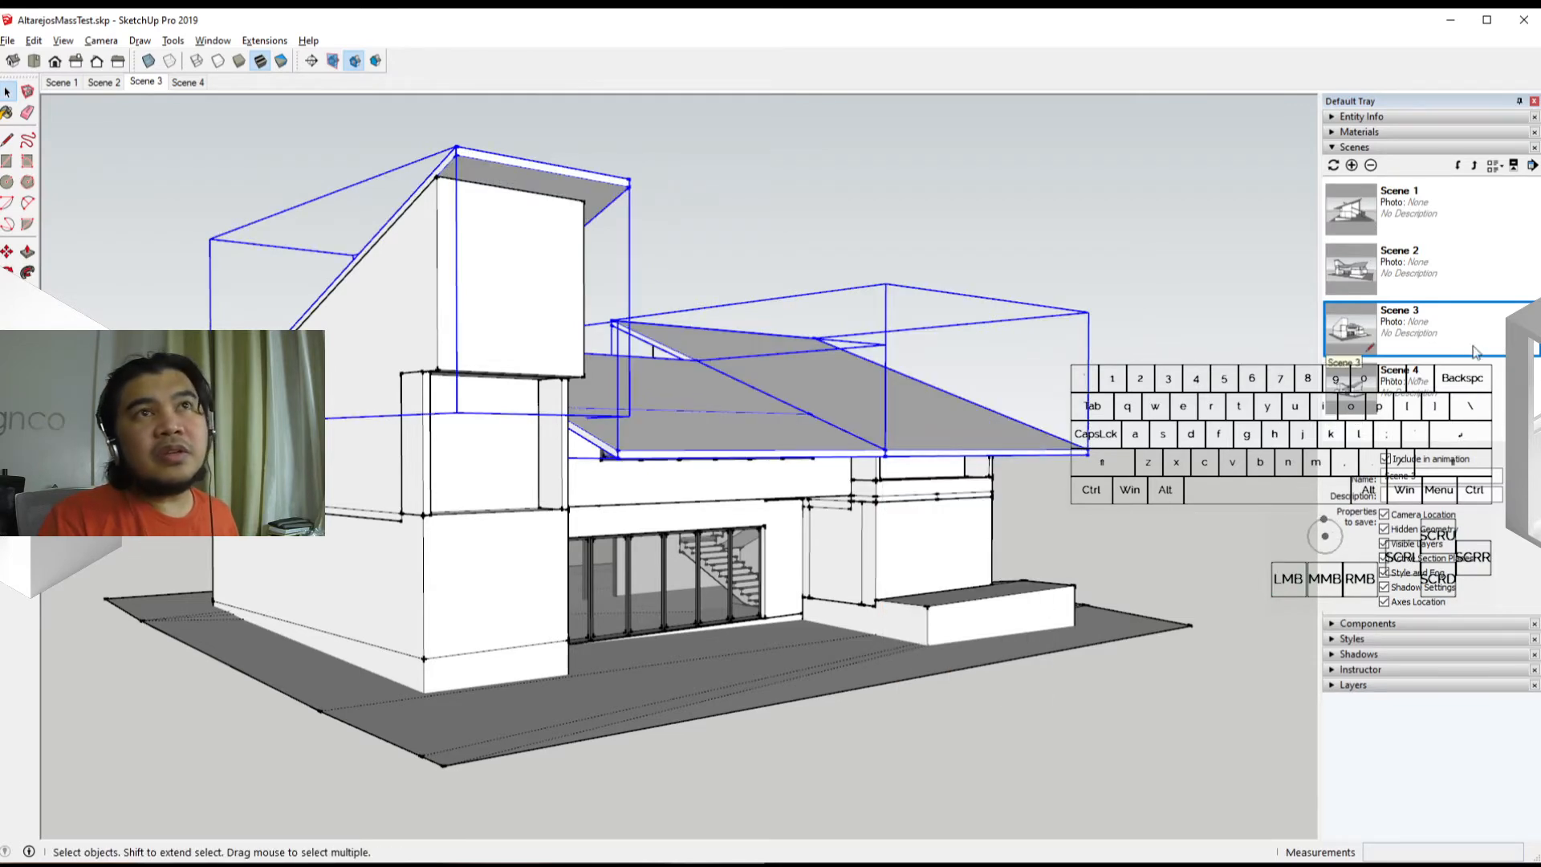
# Update Scene 3 with all properties to save the unhidden roofs, and switch to Scene 2
pyautogui.rightClick(1462, 319)
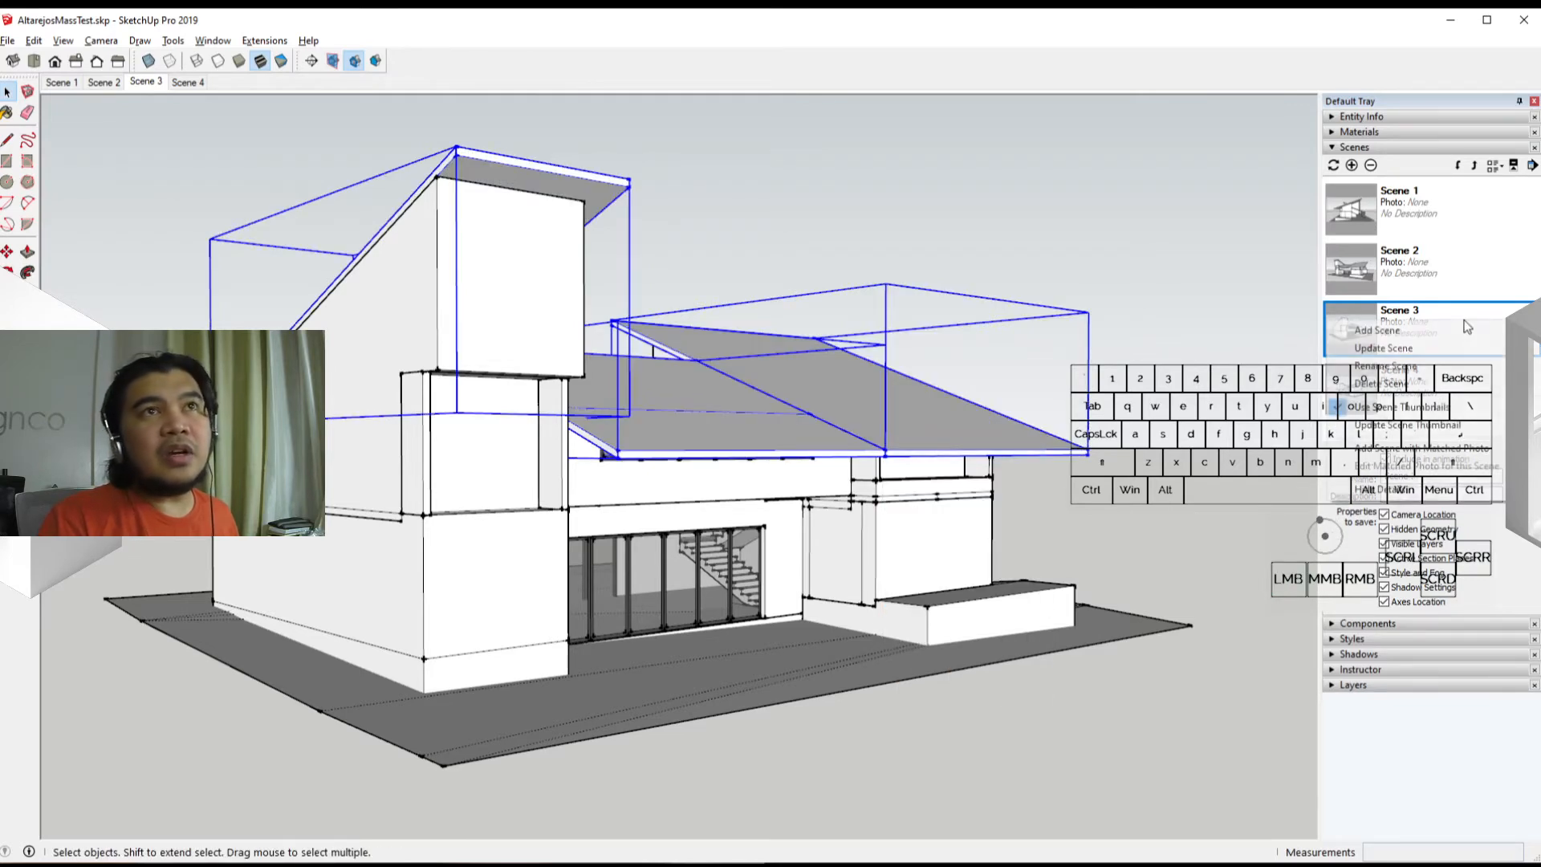
pyautogui.click(1404, 349)
pyautogui.click(743, 506)
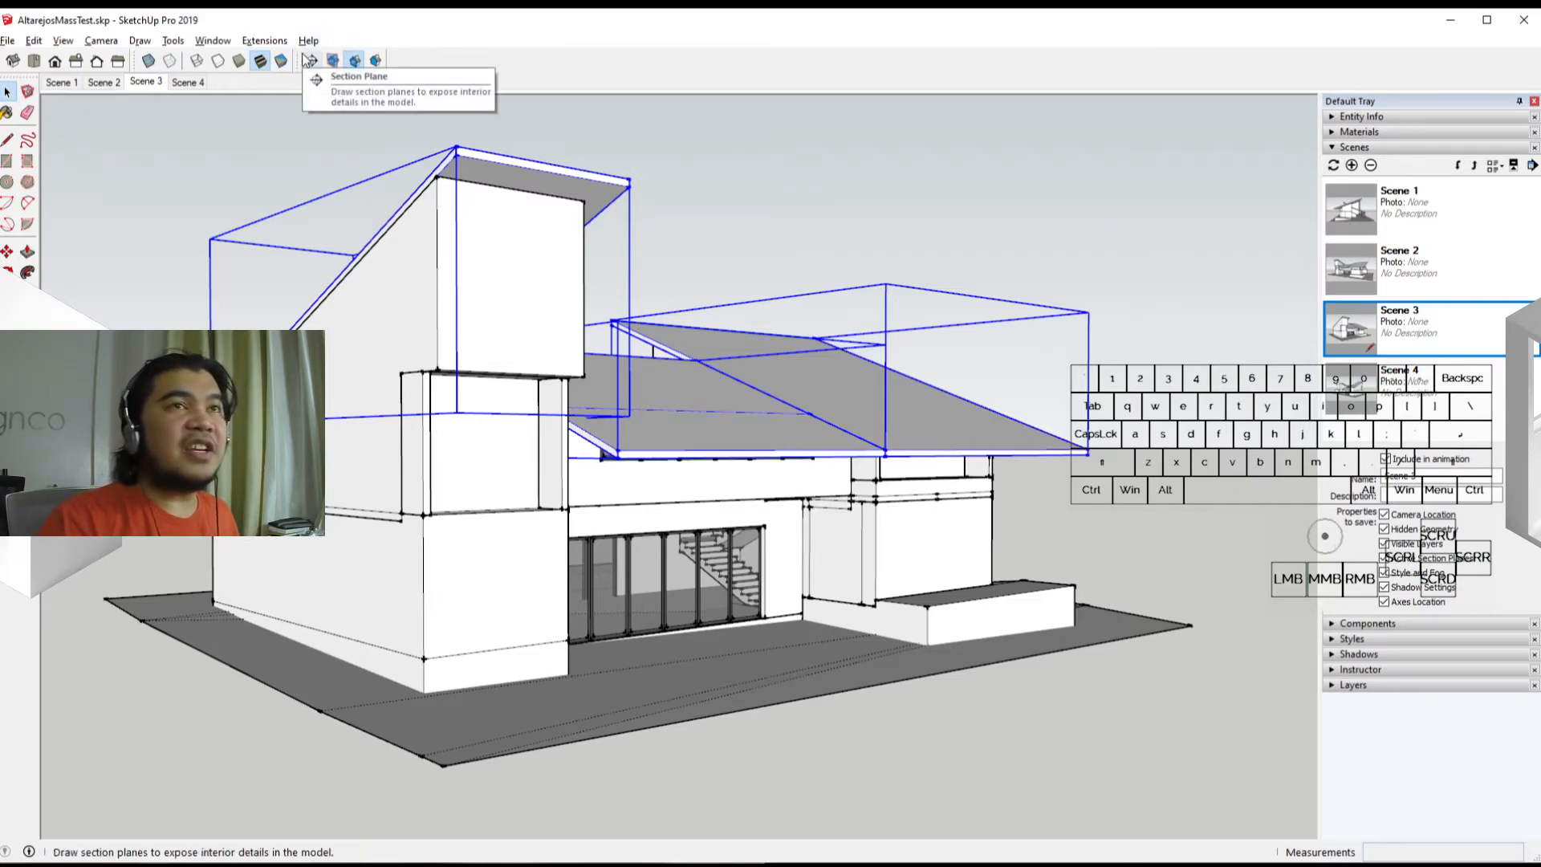
pyautogui.click(1161, 522)
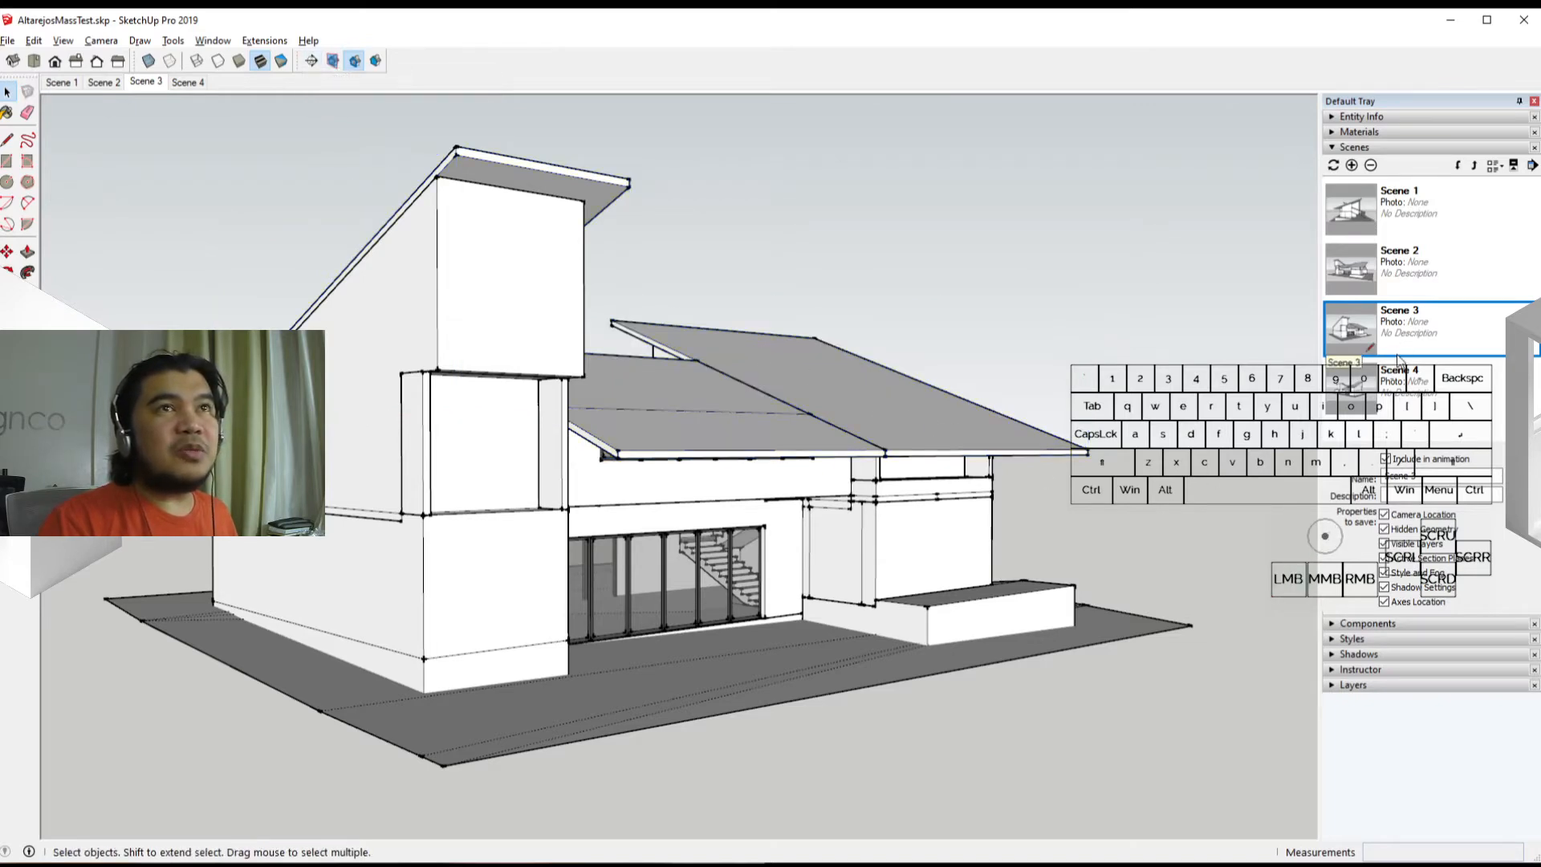
pyautogui.click(1465, 276)
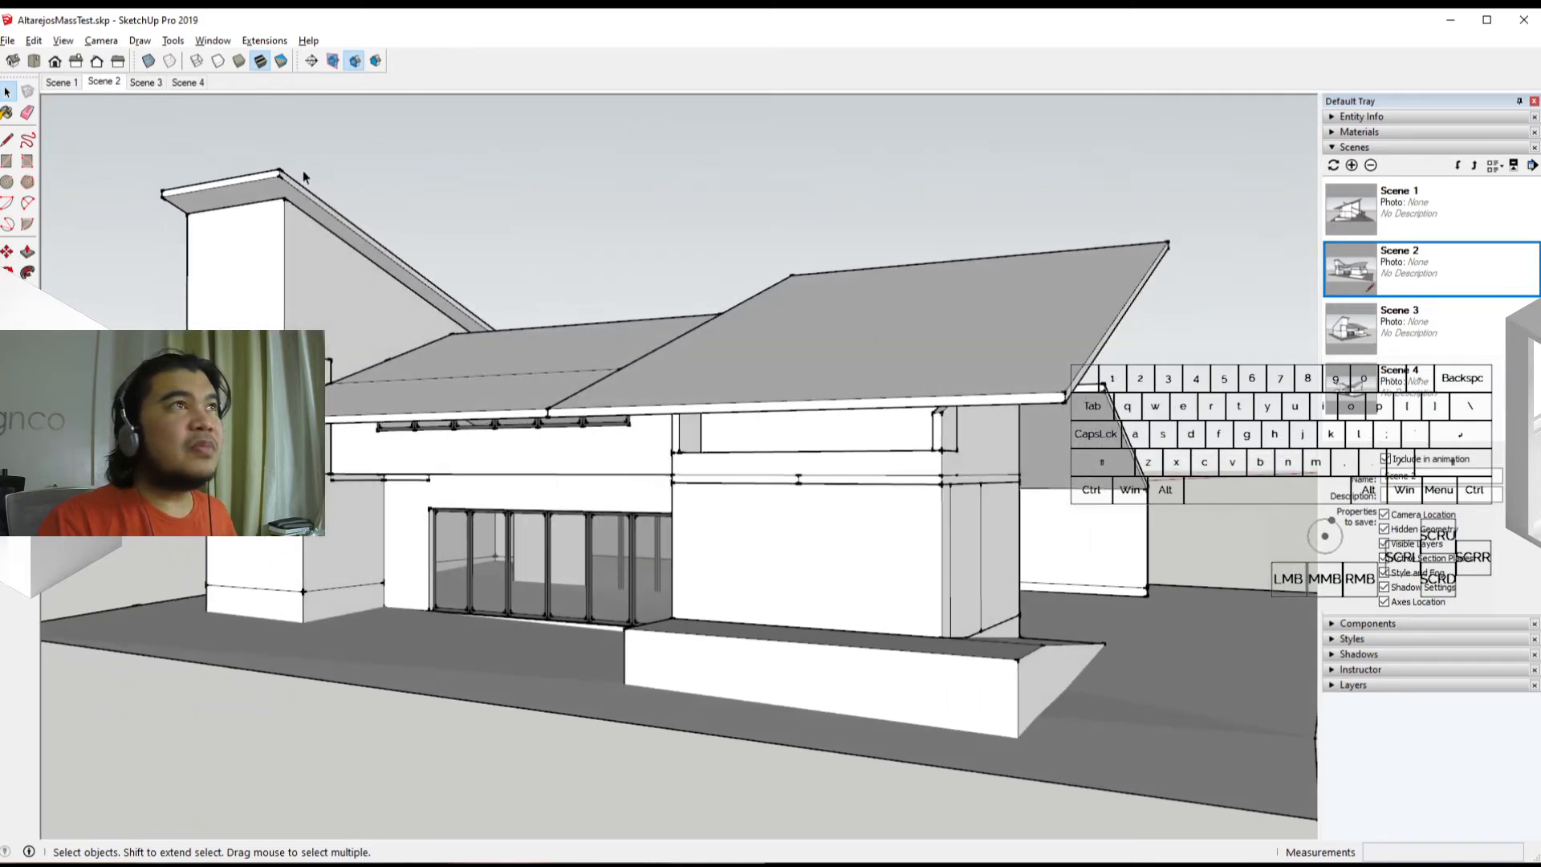
pyautogui.click(406, 271)
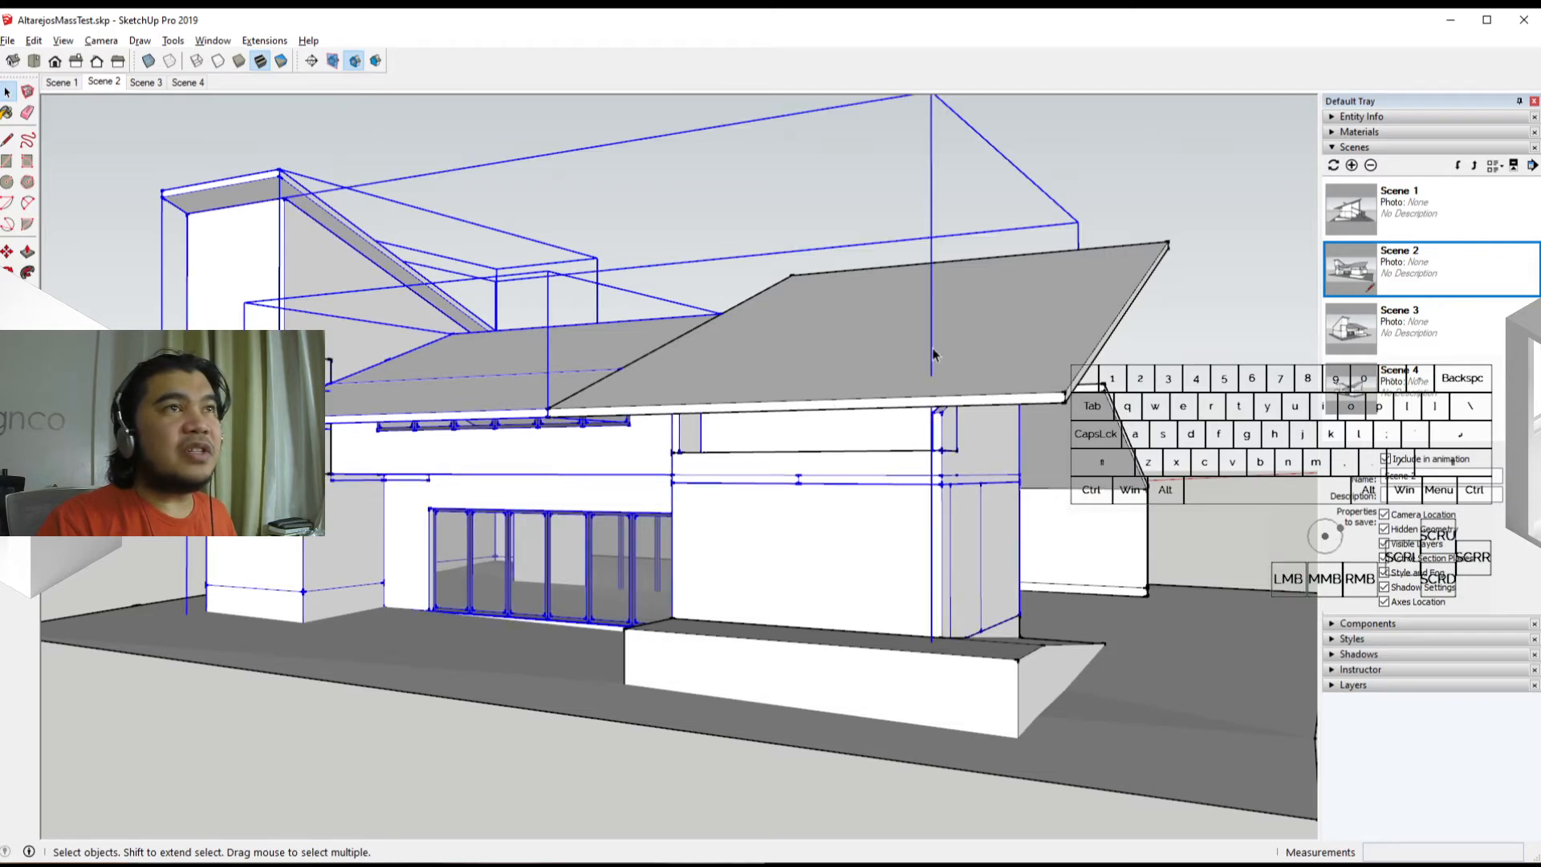
pyautogui.click(1192, 223)
pyautogui.click(1027, 320)
pyautogui.keyDown('ctrl'); pyautogui.click(493, 354); pyautogui.keyUp('ctrl')
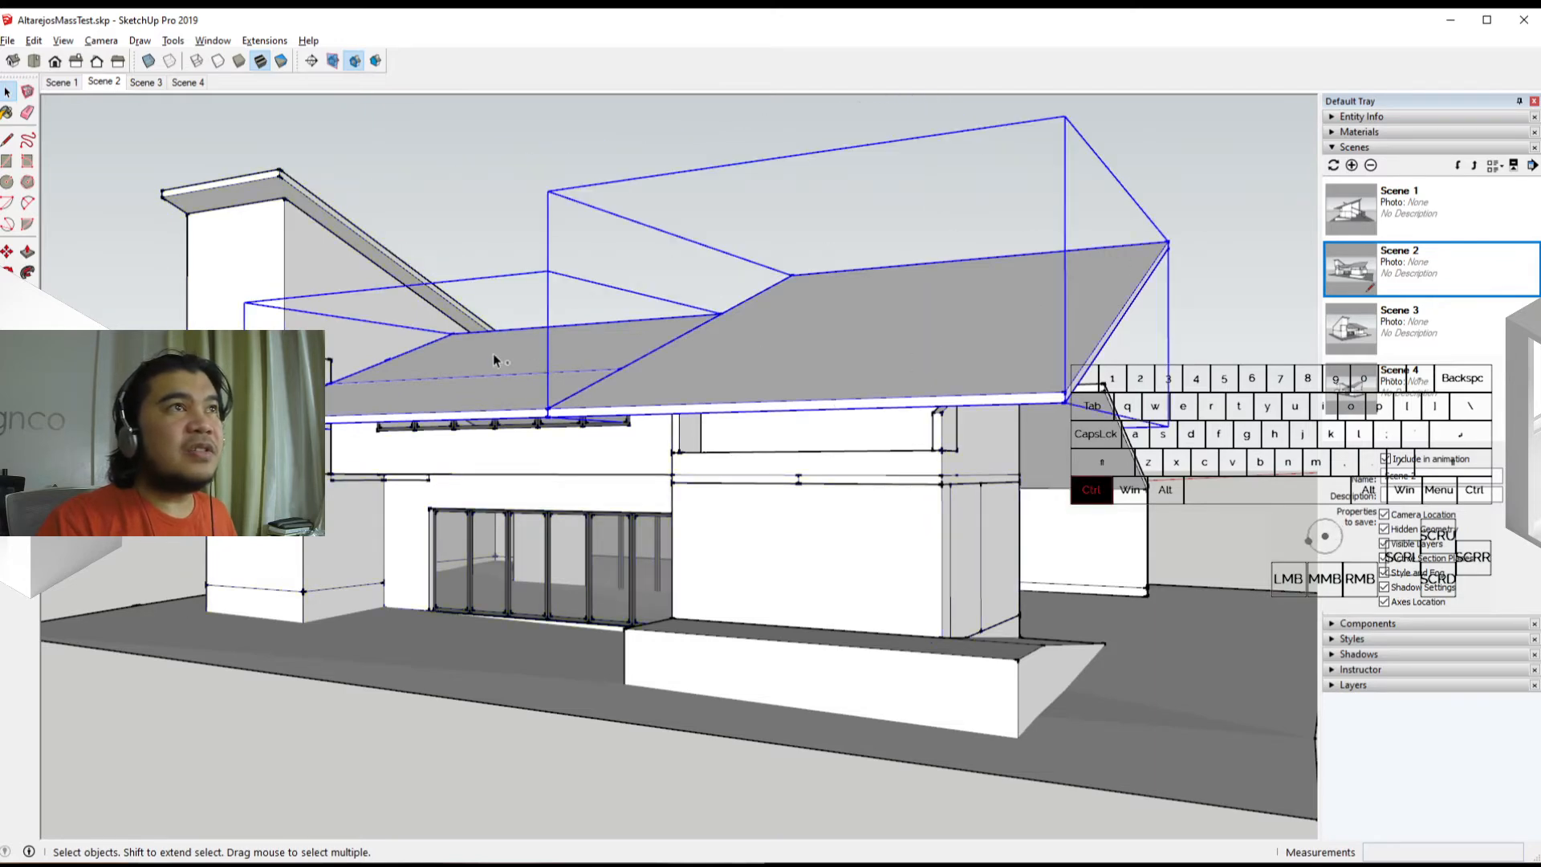
pyautogui.keyDown('ctrl'); pyautogui.click(383, 257); pyautogui.keyUp('ctrl')
pyautogui.doubleClick(382, 259)
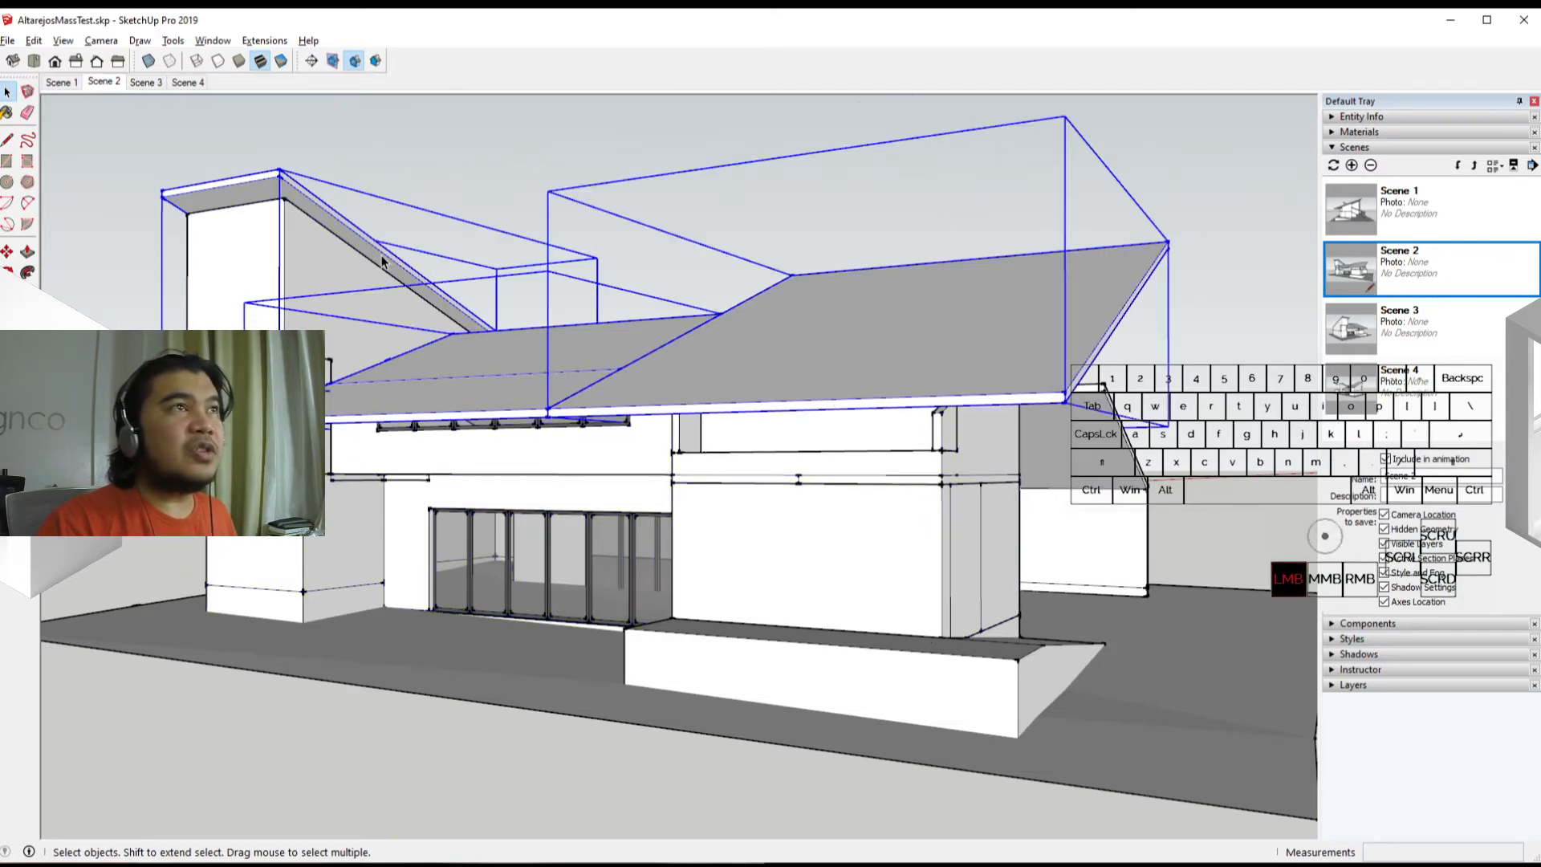
pyautogui.press('Escape')
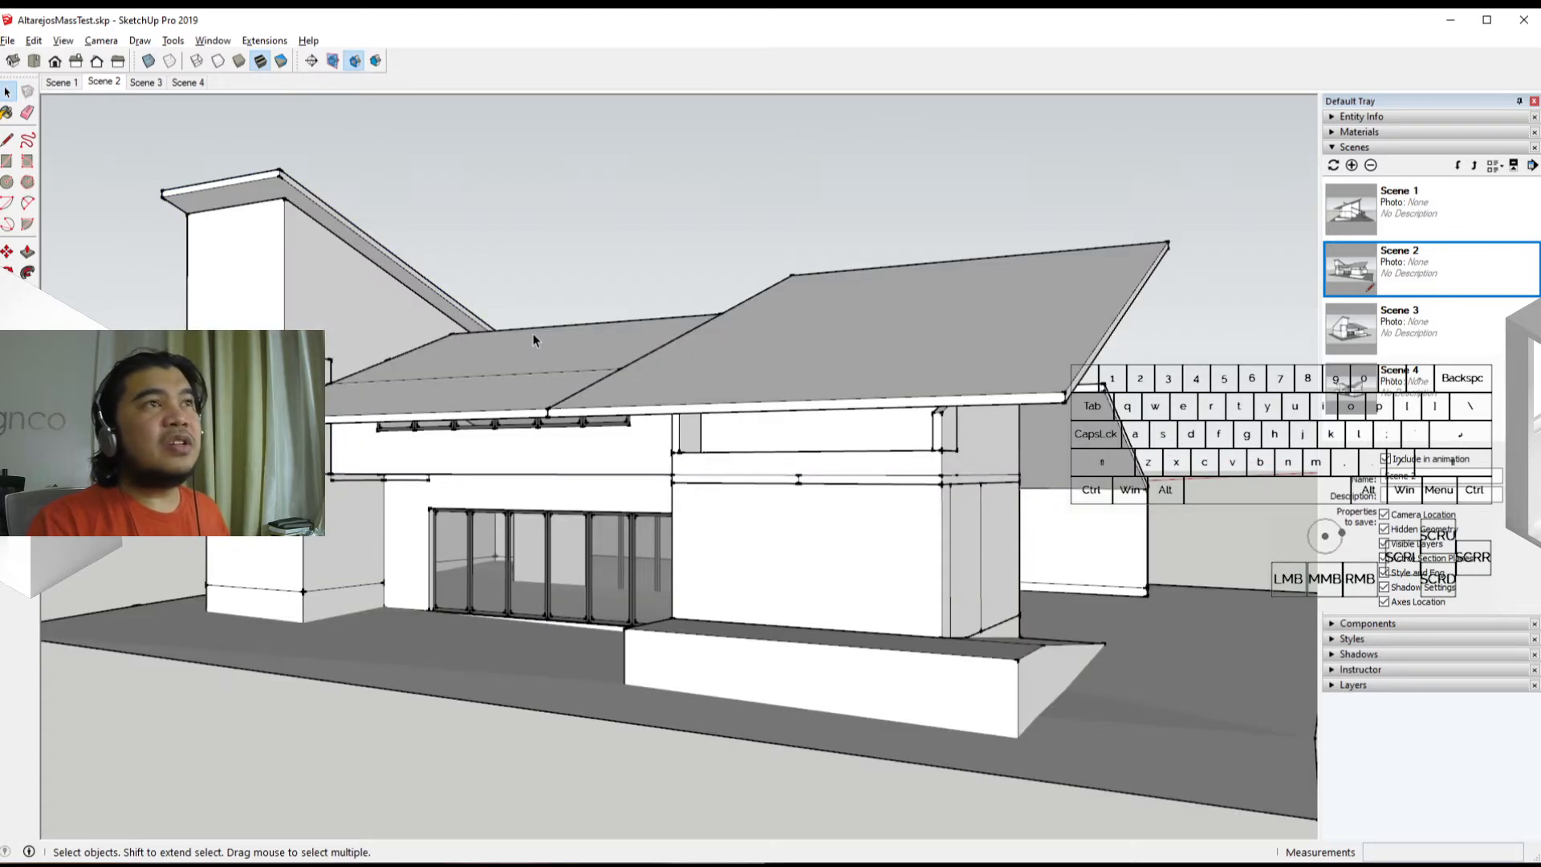
# Select all of the house geometry without the ground slab and make it a group
pyautogui.scroll(-1, 533, 335)
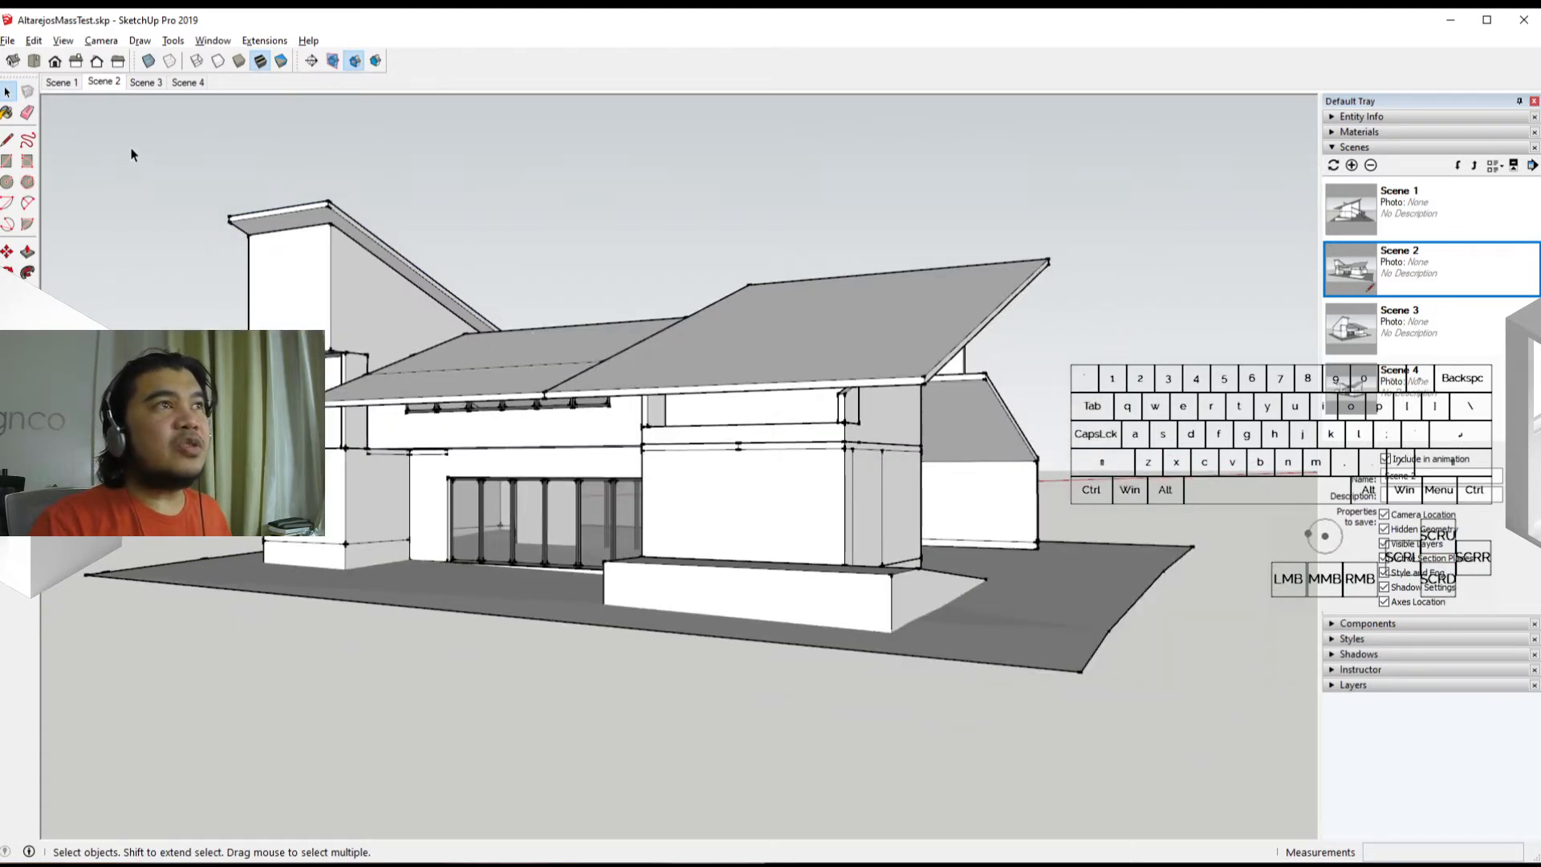
pyautogui.moveTo(168, 122); pyautogui.dragTo(1059, 714)
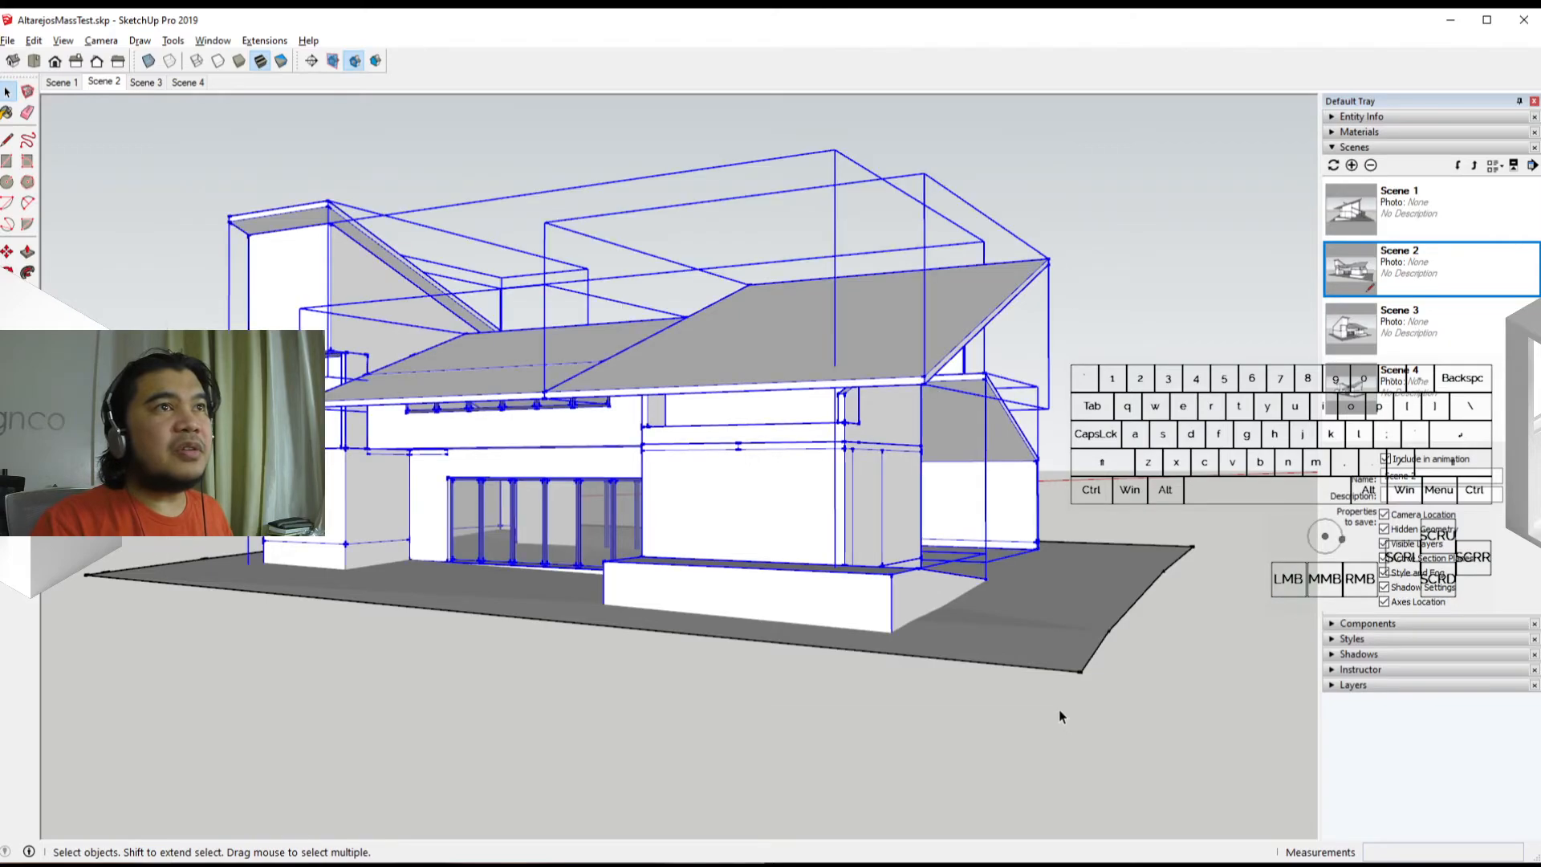
pyautogui.moveTo(918, 536); pyautogui.dragTo(712, 569, button='middle')
pyautogui.scroll(2, 796, 592)
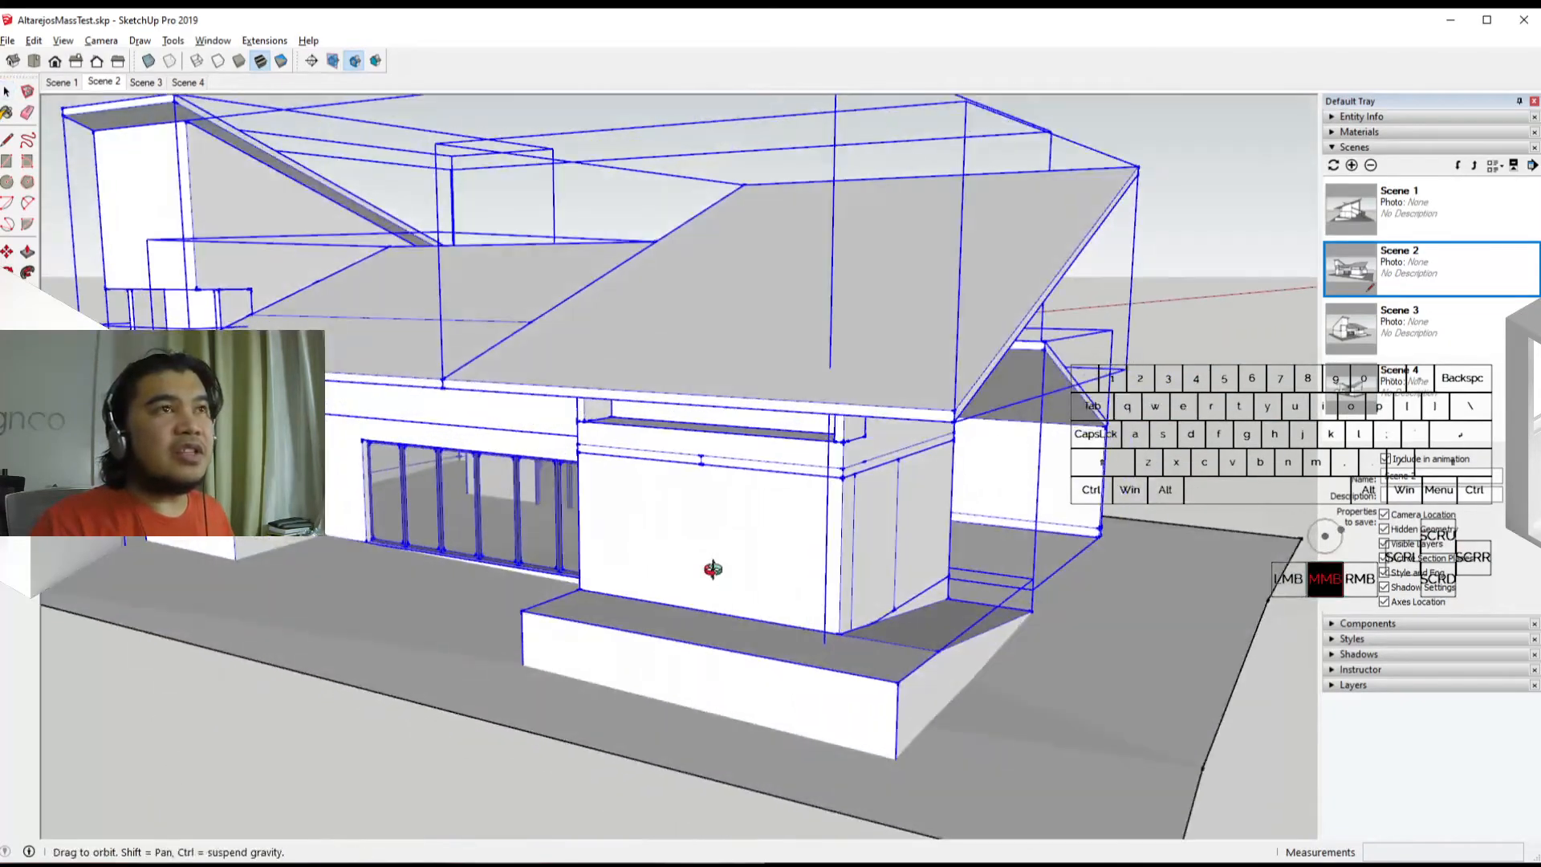
pyautogui.rightClick(714, 528)
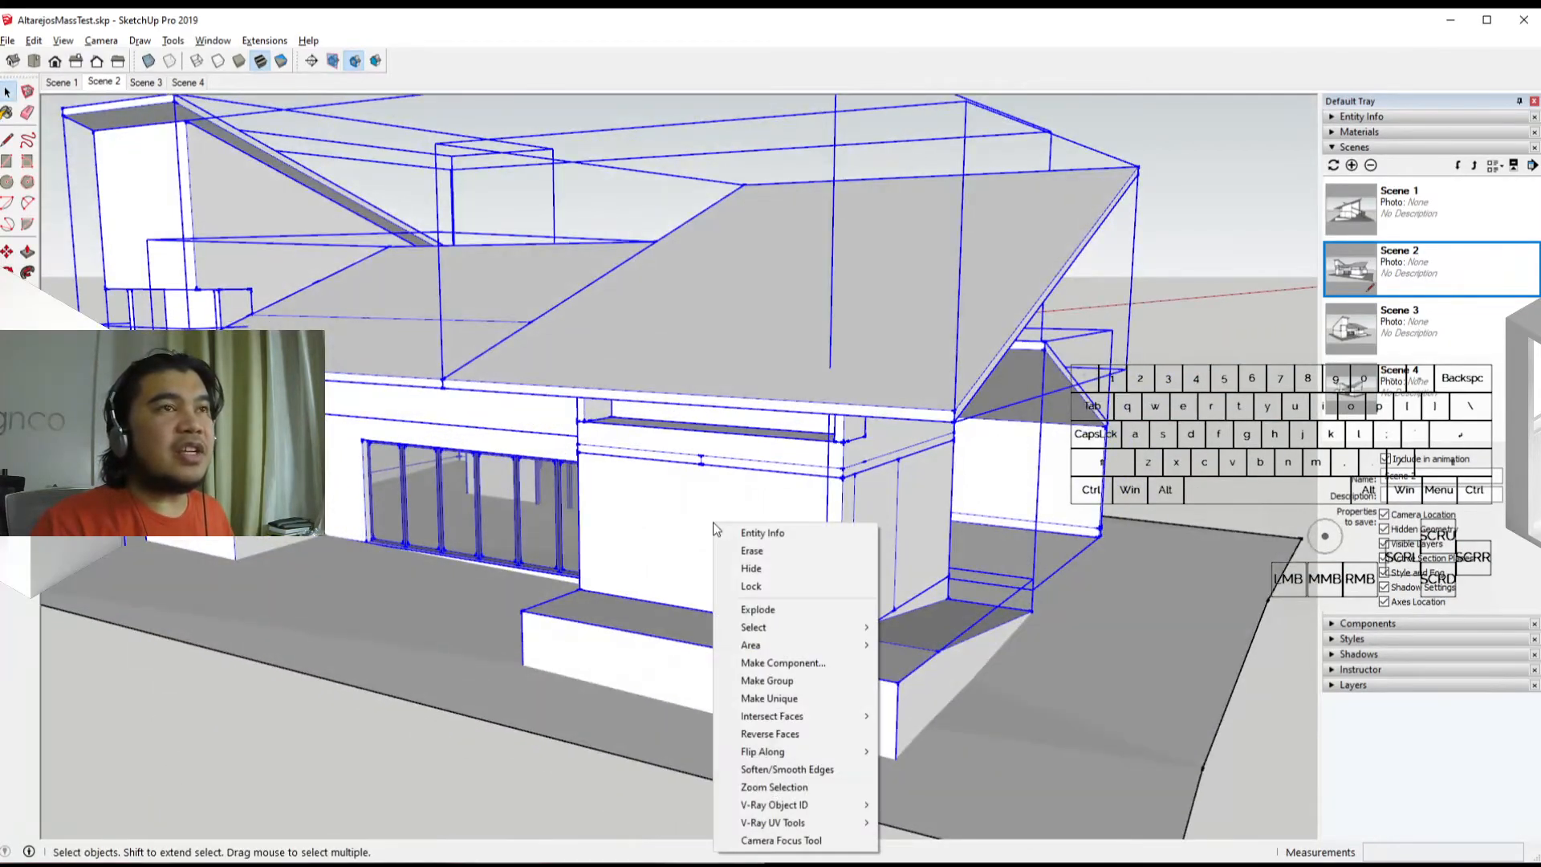
pyautogui.click(777, 681)
pyautogui.scroll(-3, 783, 708)
pyautogui.click(1141, 488)
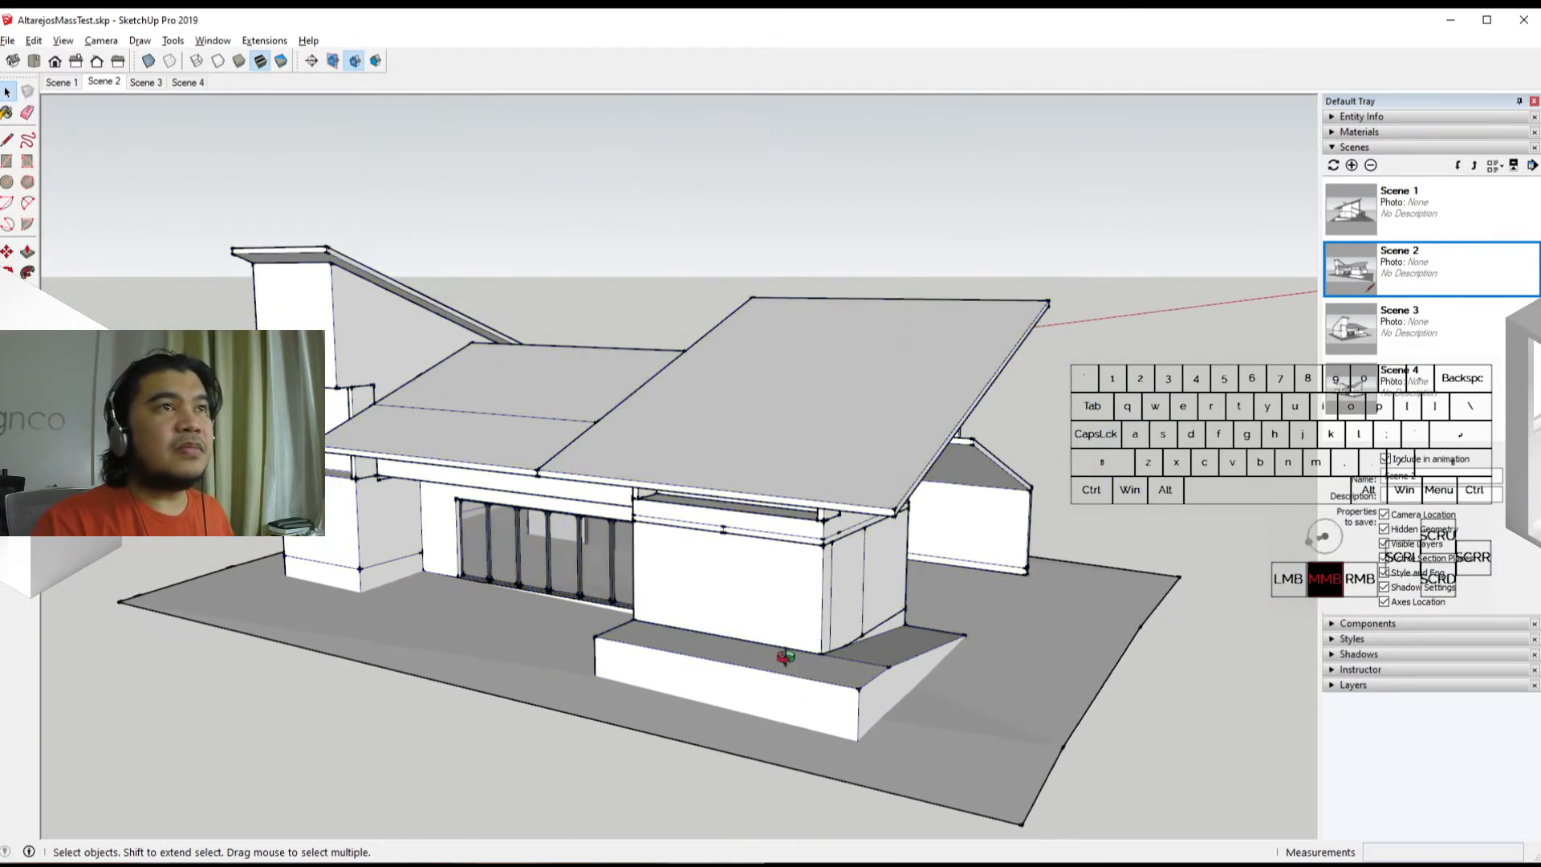
# Recall Scene 2 and place a section plane named Section 1 with symbol 1 on the house's front wall
pyautogui.moveTo(785, 654); pyautogui.dragTo(721, 603, button='middle')
pyautogui.scroll(2, 717, 600)
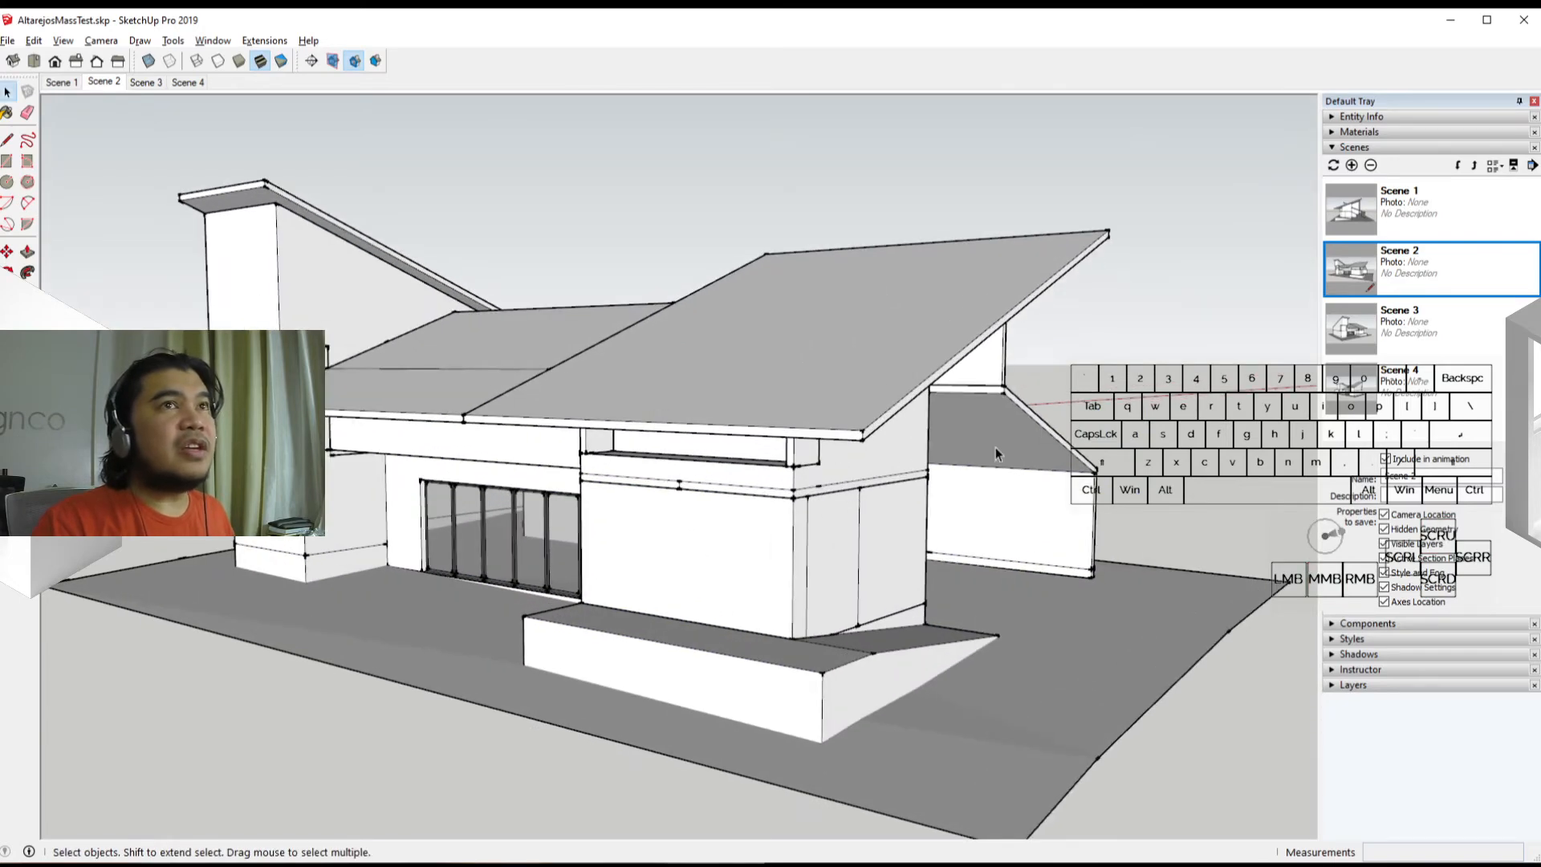
pyautogui.doubleClick(1444, 277)
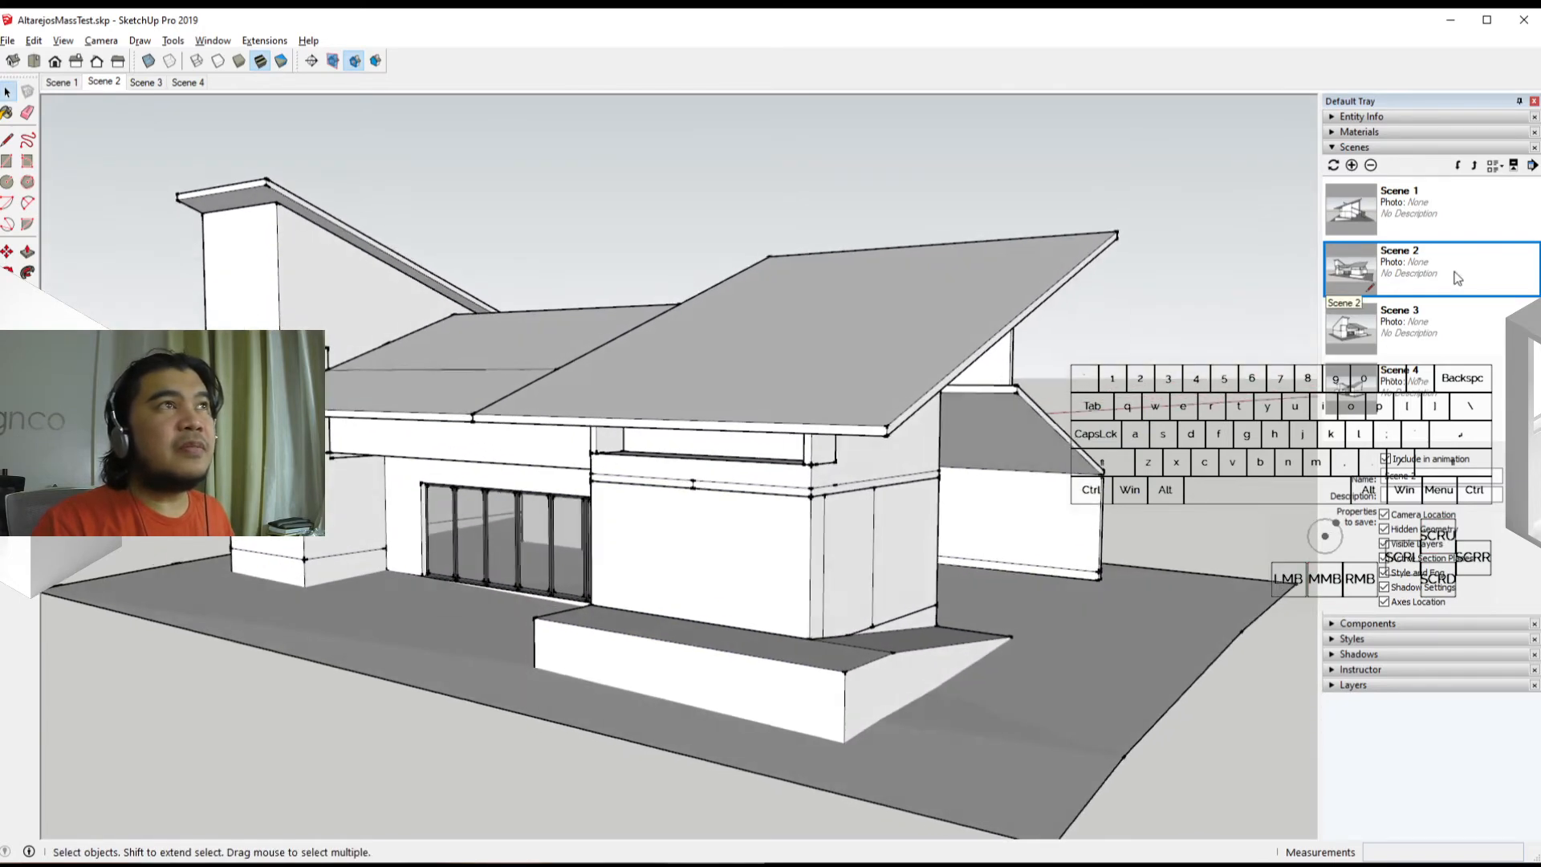
pyautogui.click(311, 61)
pyautogui.click(434, 313)
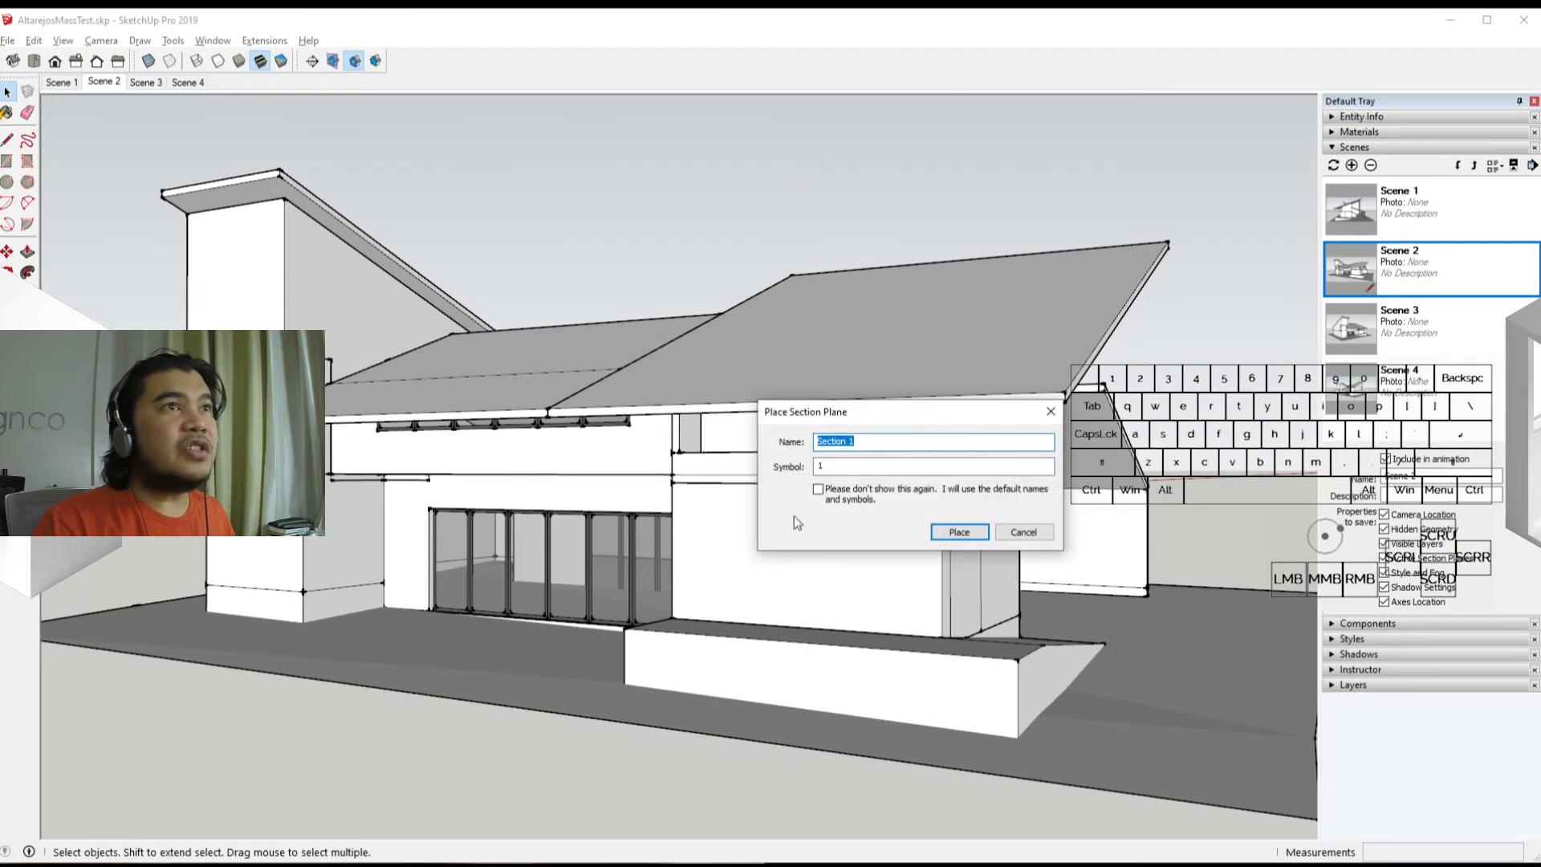
pyautogui.click(961, 538)
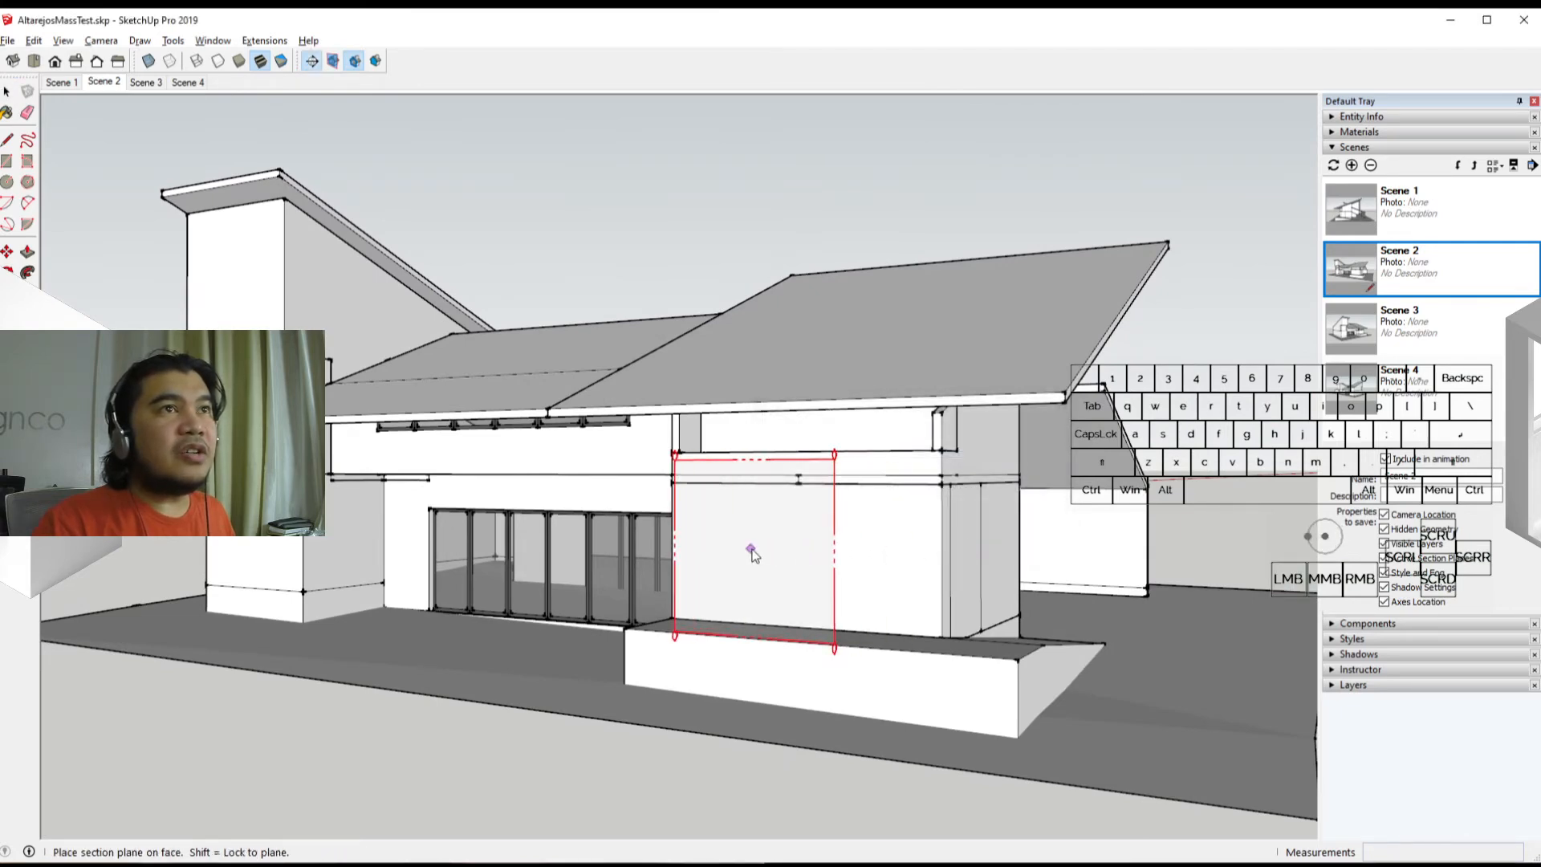
pyautogui.click(791, 558)
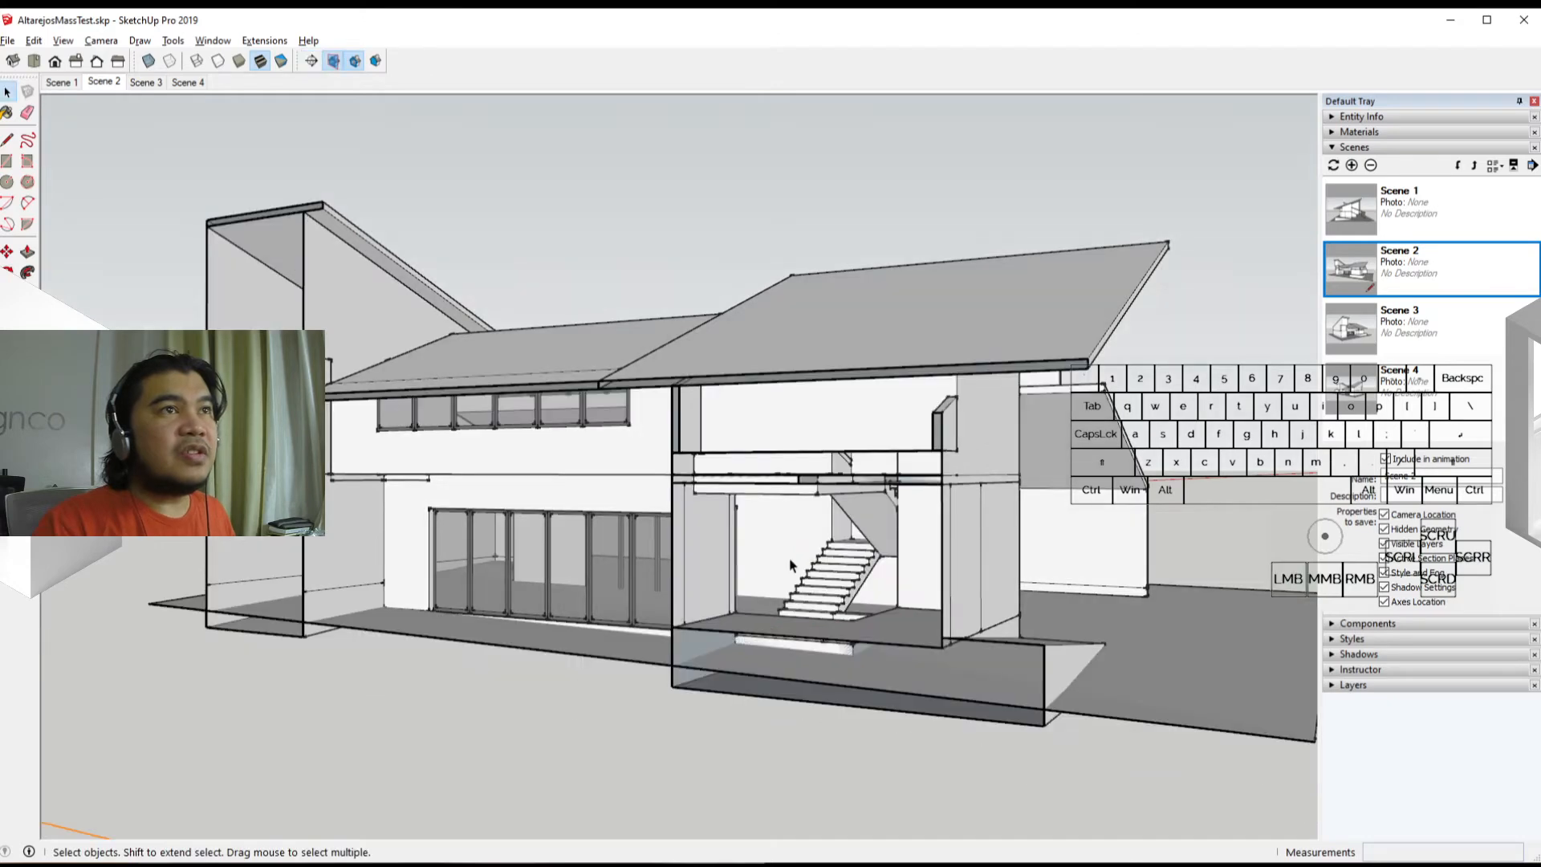
# Move the section plane about 4771 mm away from the front wall so it stands clear of the house
pyautogui.scroll(-5, 793, 570)
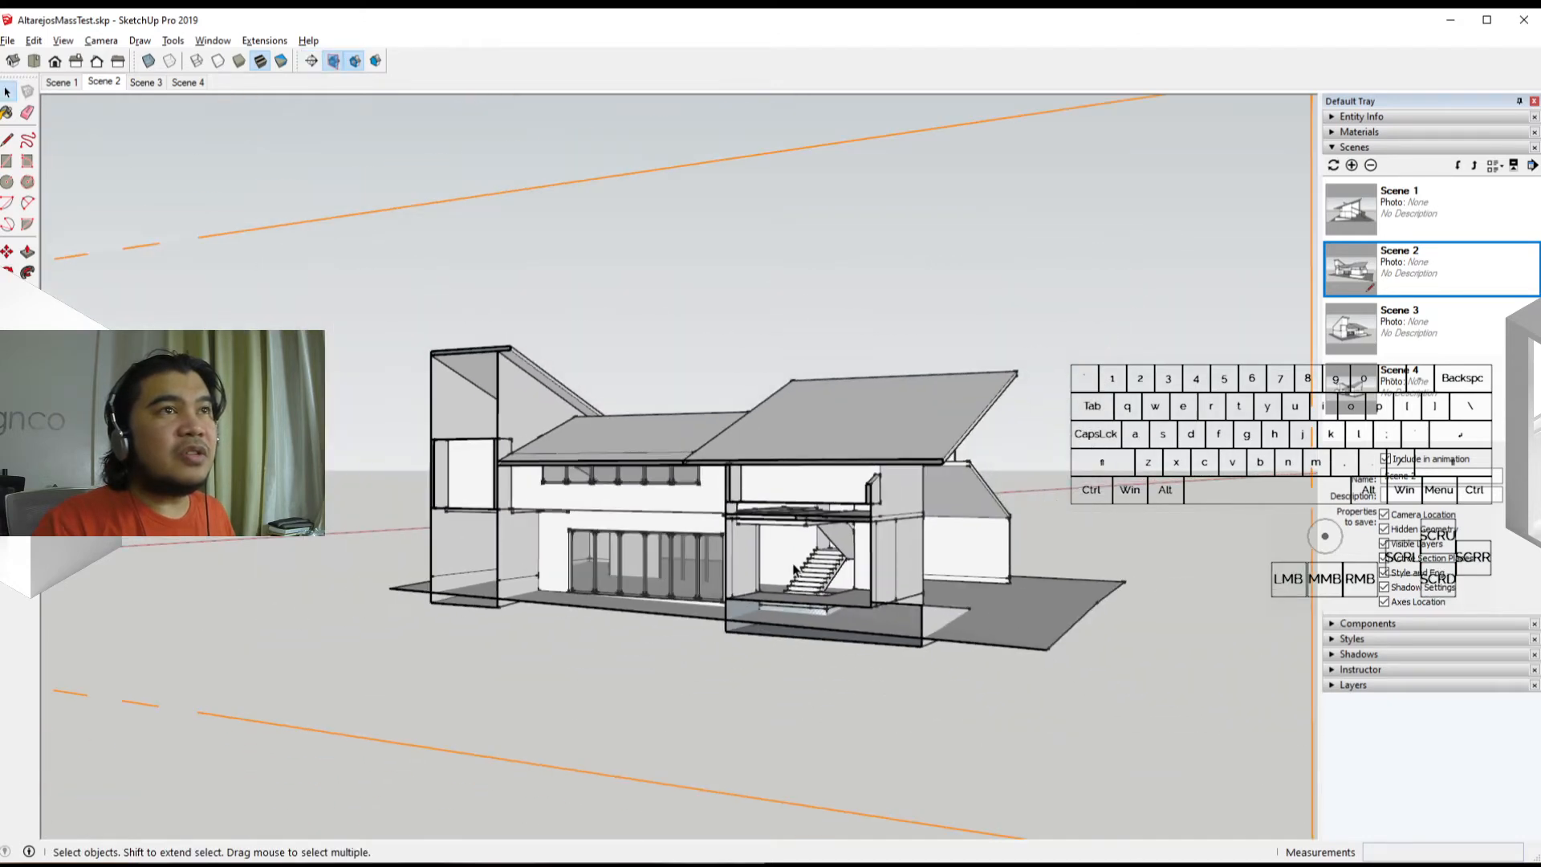
pyautogui.moveTo(857, 550); pyautogui.dragTo(956, 733, button='middle')
pyautogui.click(791, 713)
pyautogui.press('m')
pyautogui.click(985, 743)
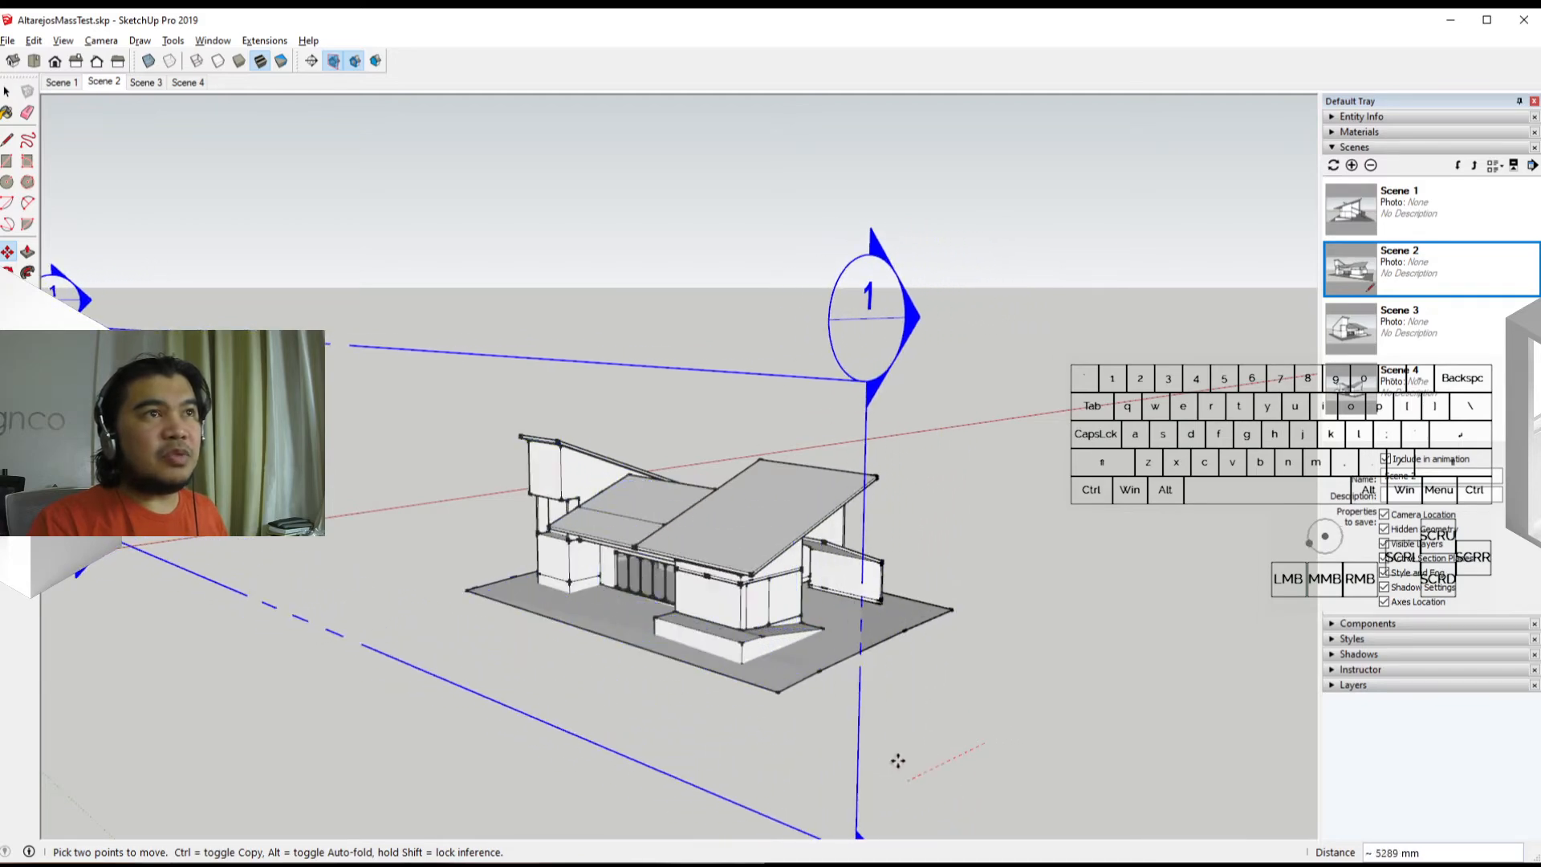
pyautogui.click(906, 756)
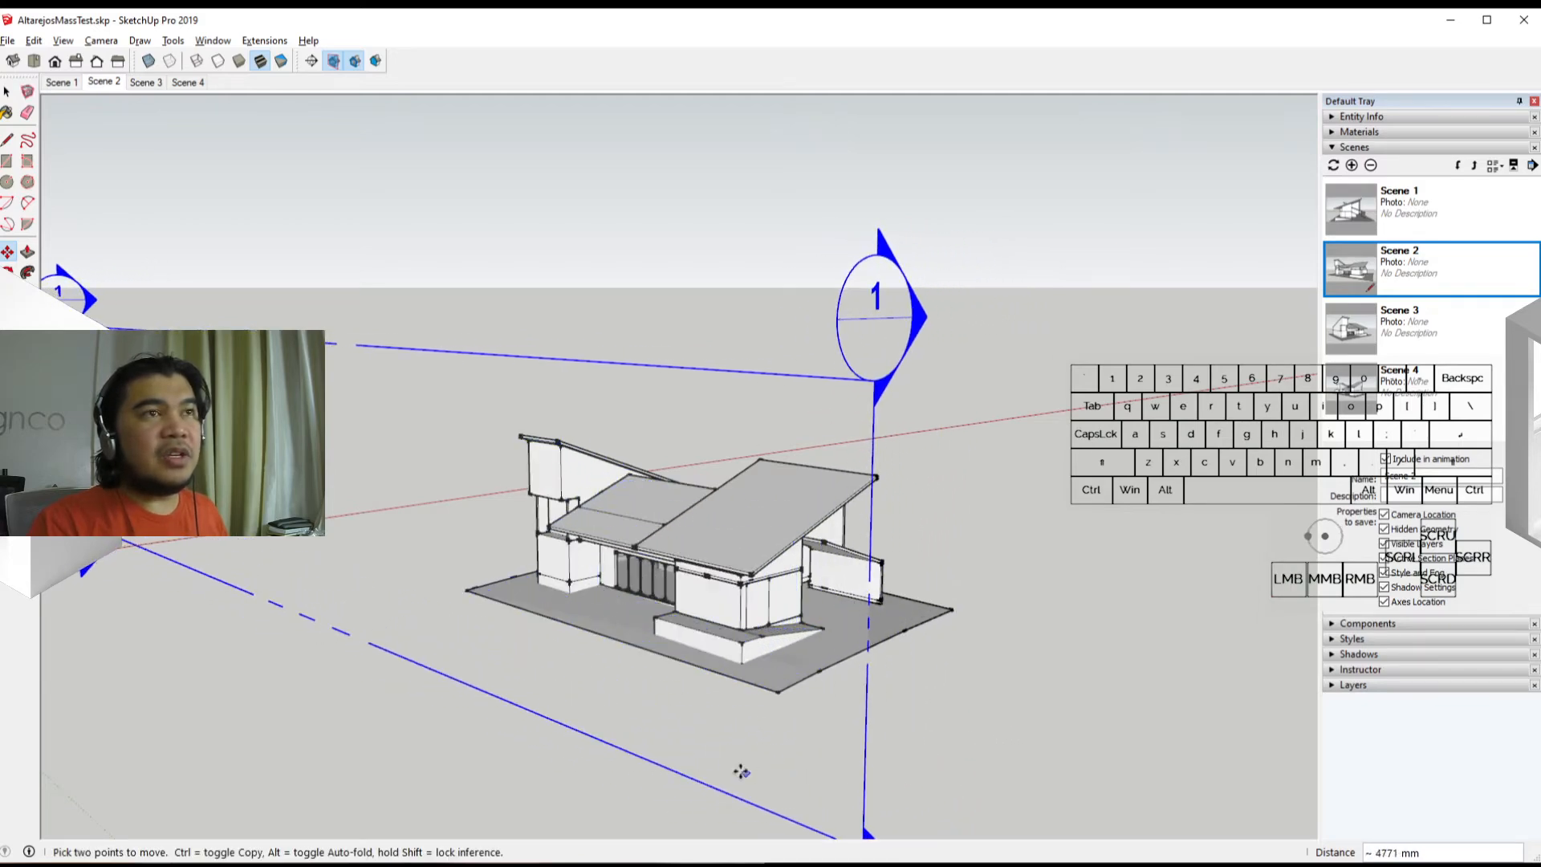
pyautogui.moveTo(734, 771); pyautogui.dragTo(787, 716, button='middle')
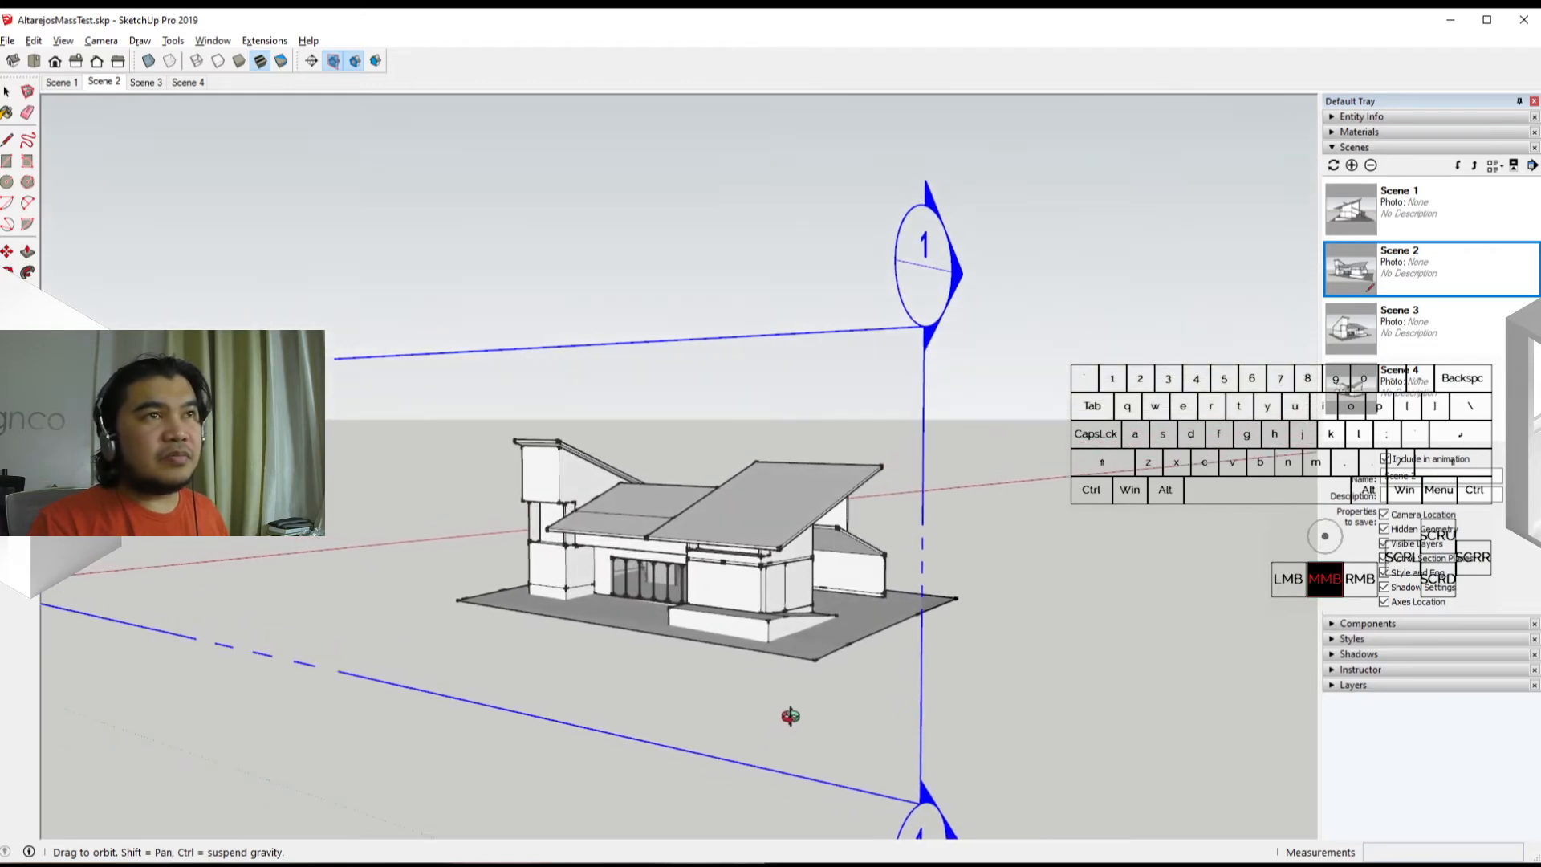
pyautogui.press('m')
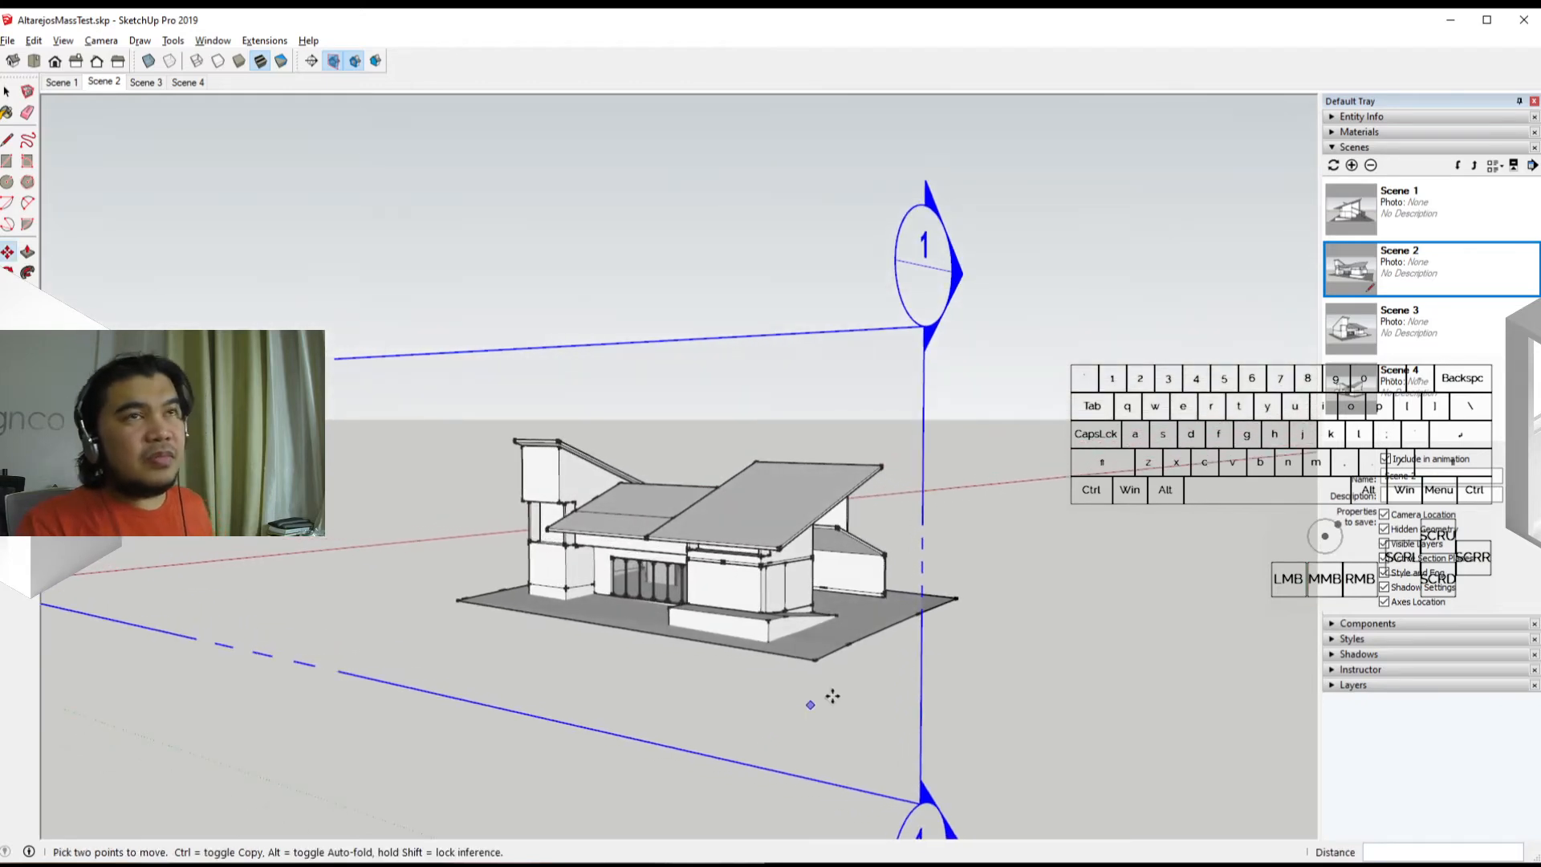
# Recall Scene 2 and update it with all properties selected
pyautogui.click(1470, 251)
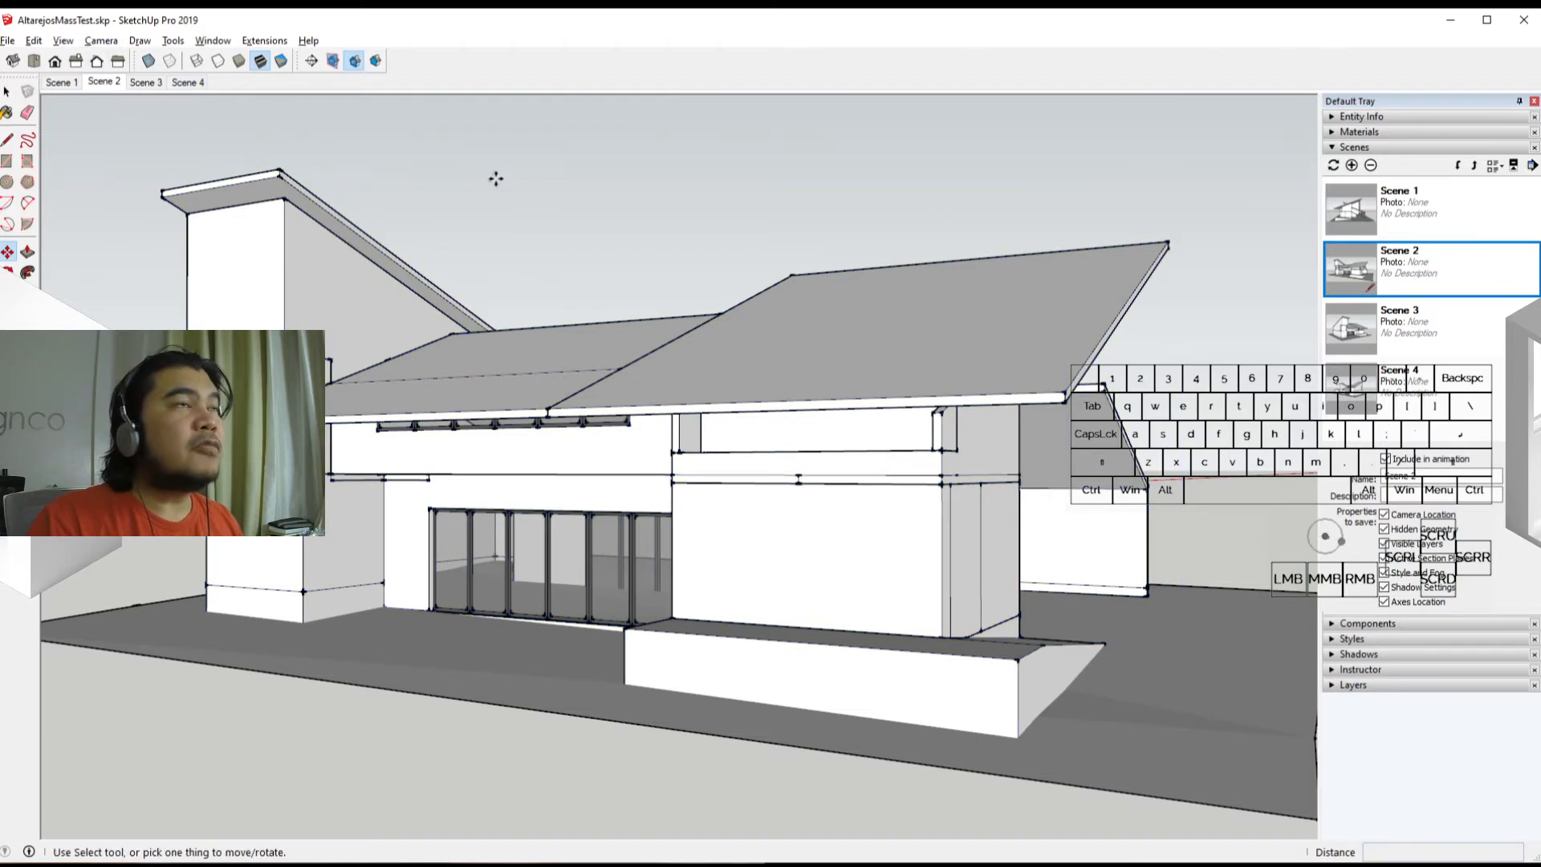
pyautogui.rightClick(1437, 288)
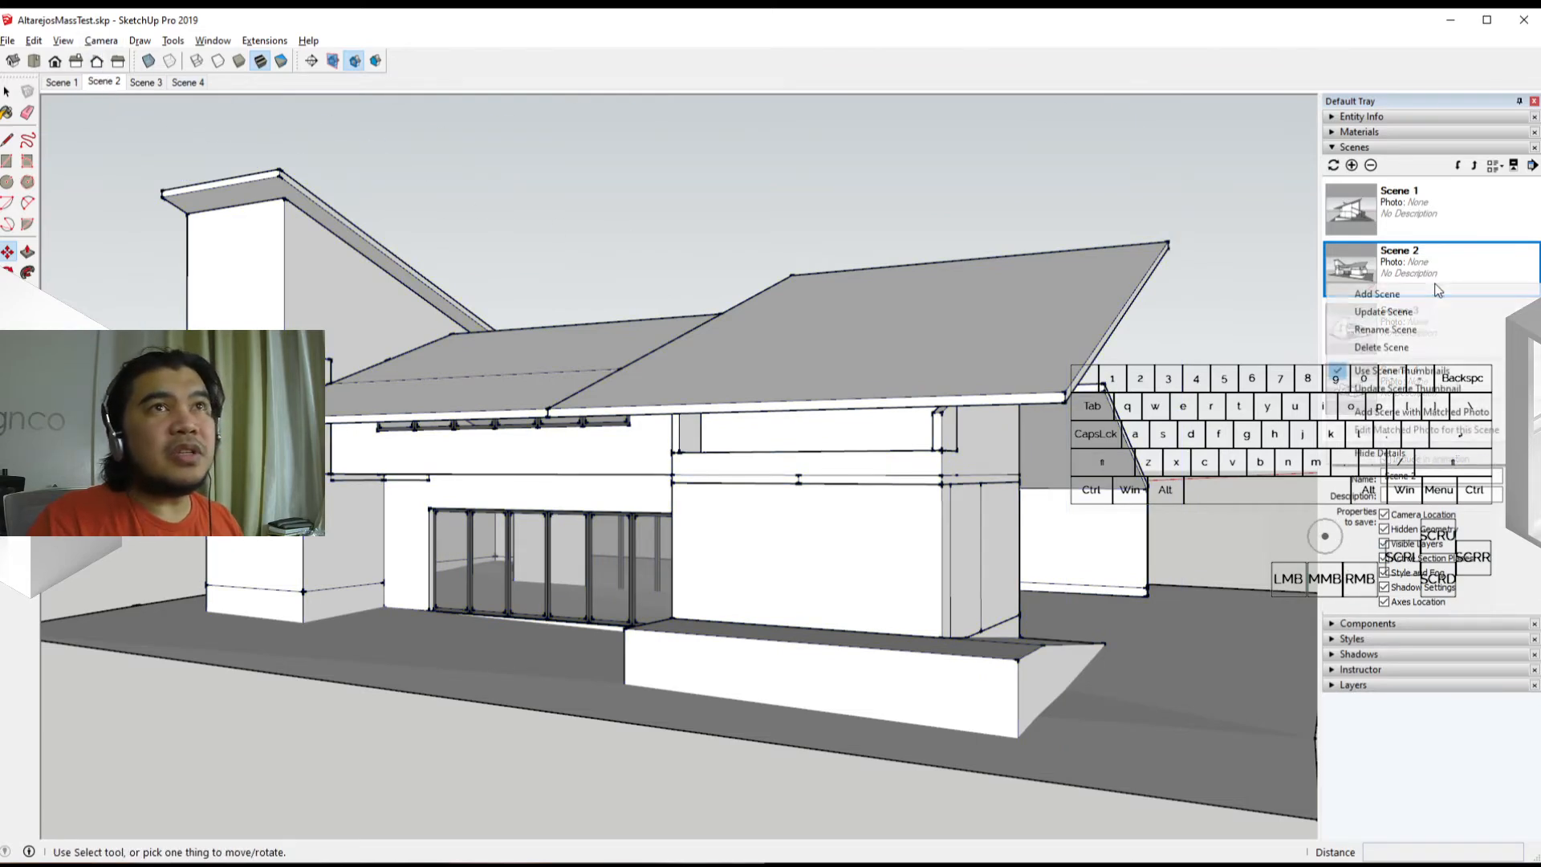
pyautogui.click(1384, 312)
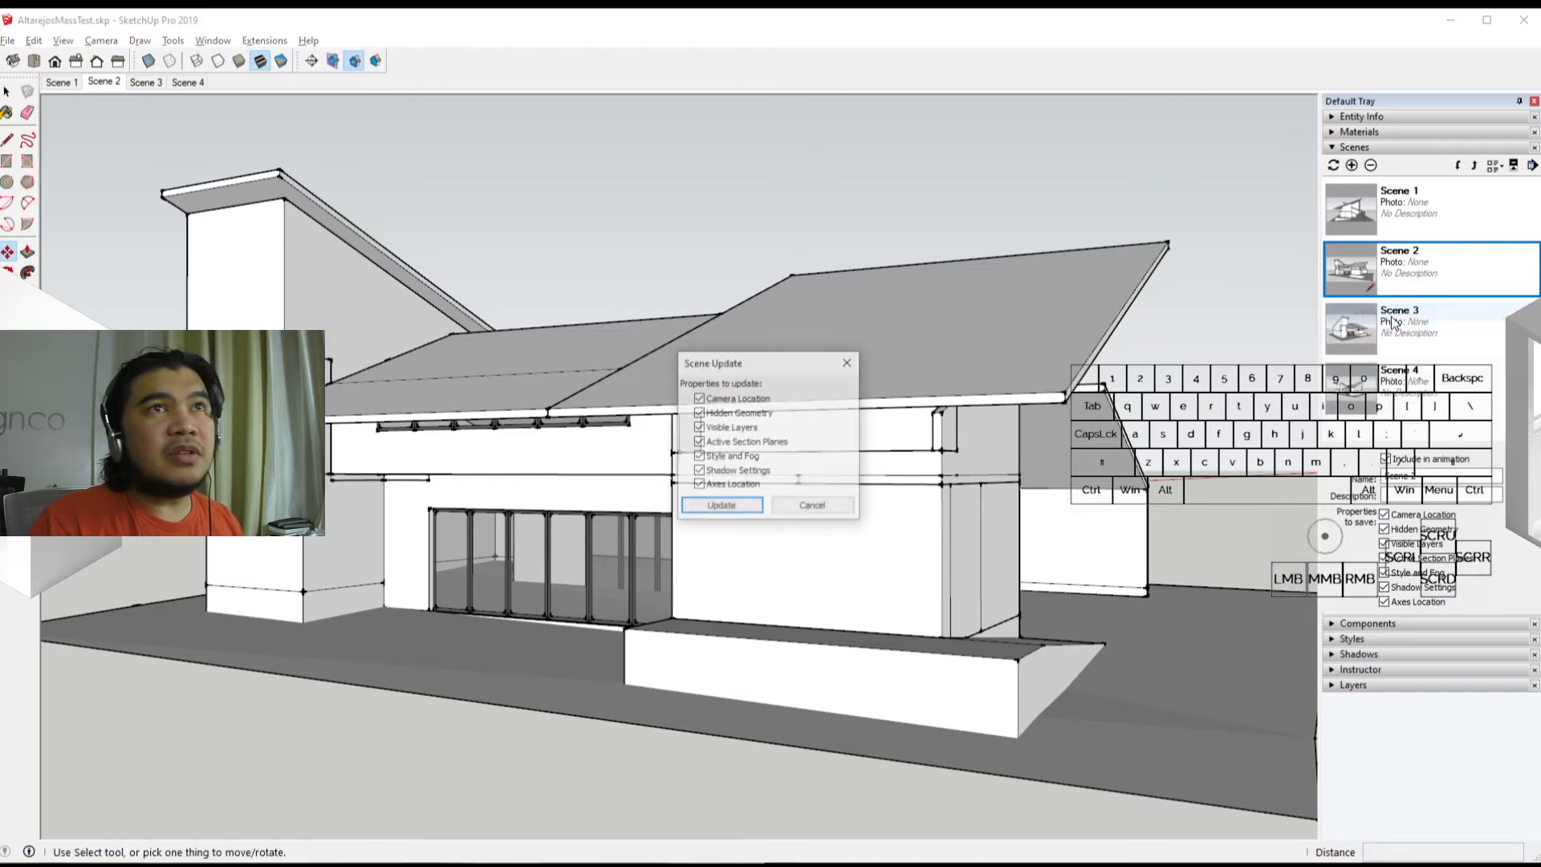
pyautogui.click(751, 507)
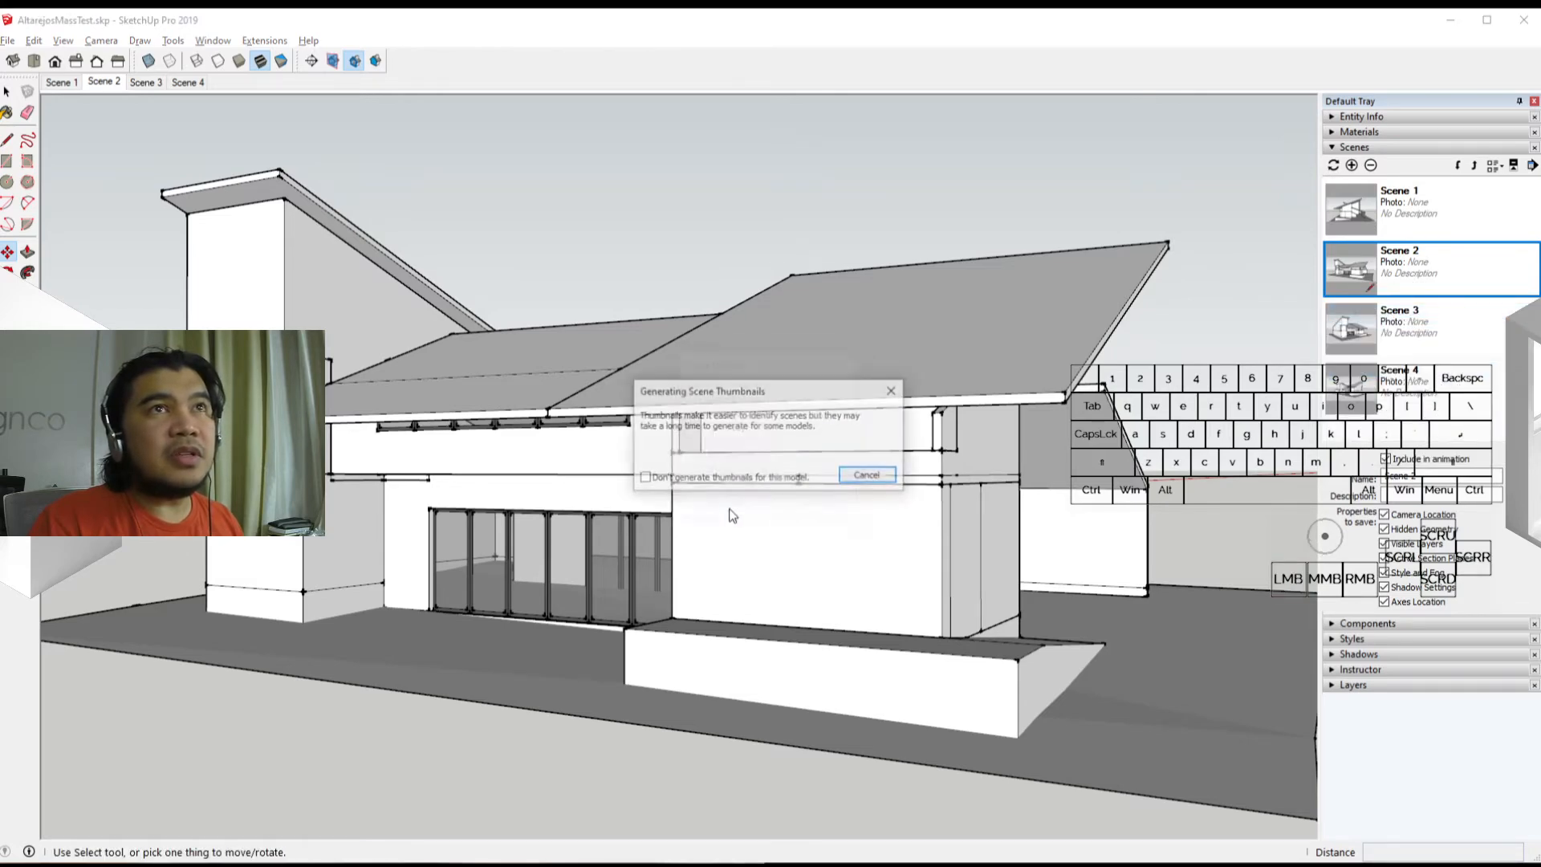
# Recall Scene 3 and turn on hidden geometry display
pyautogui.click(1461, 324)
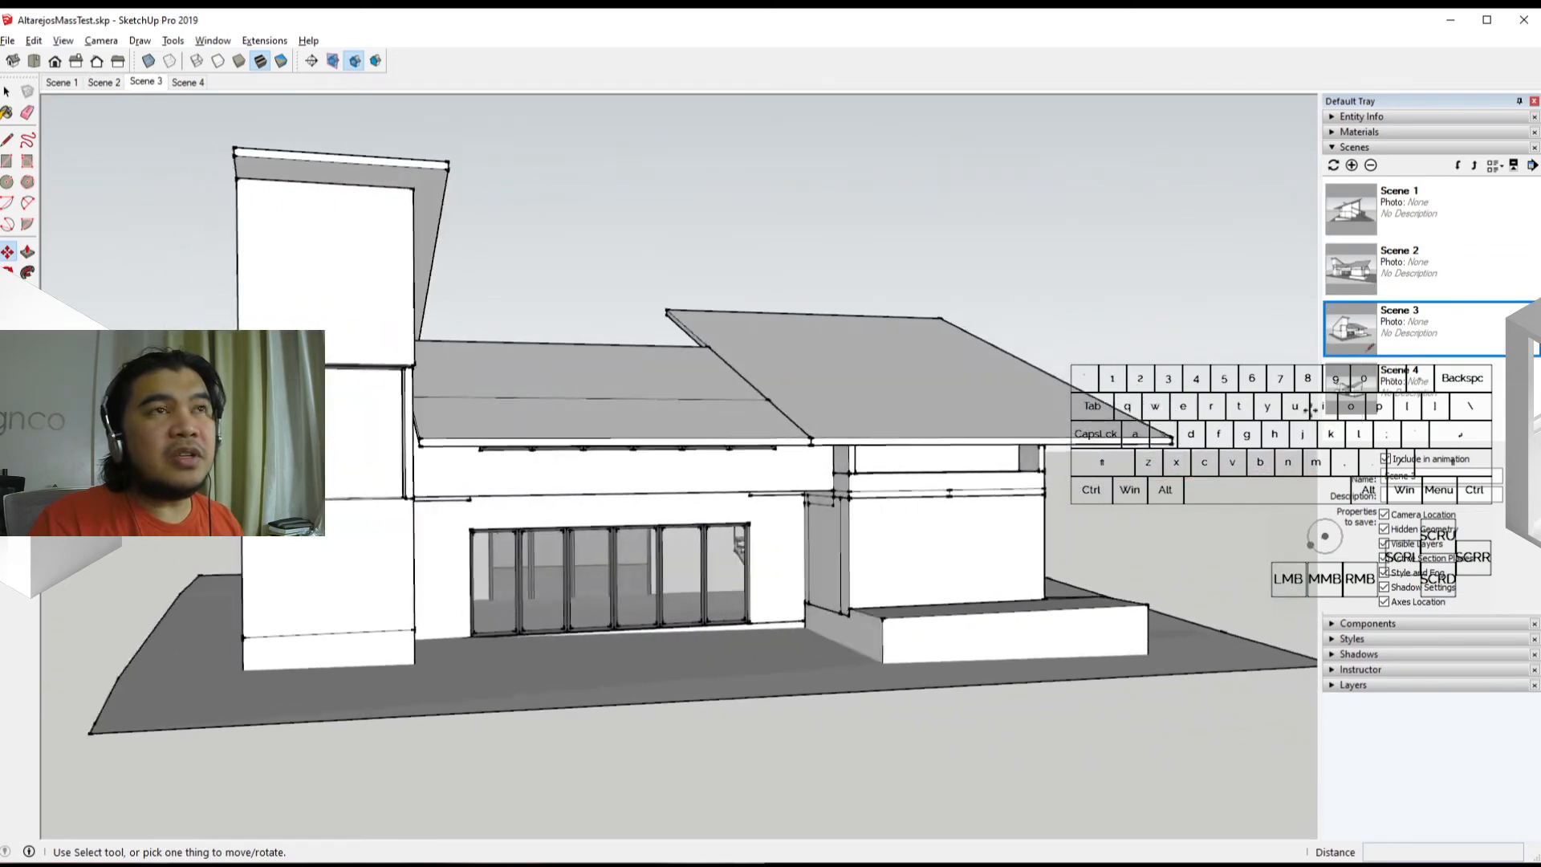
pyautogui.scroll(-5, 928, 634)
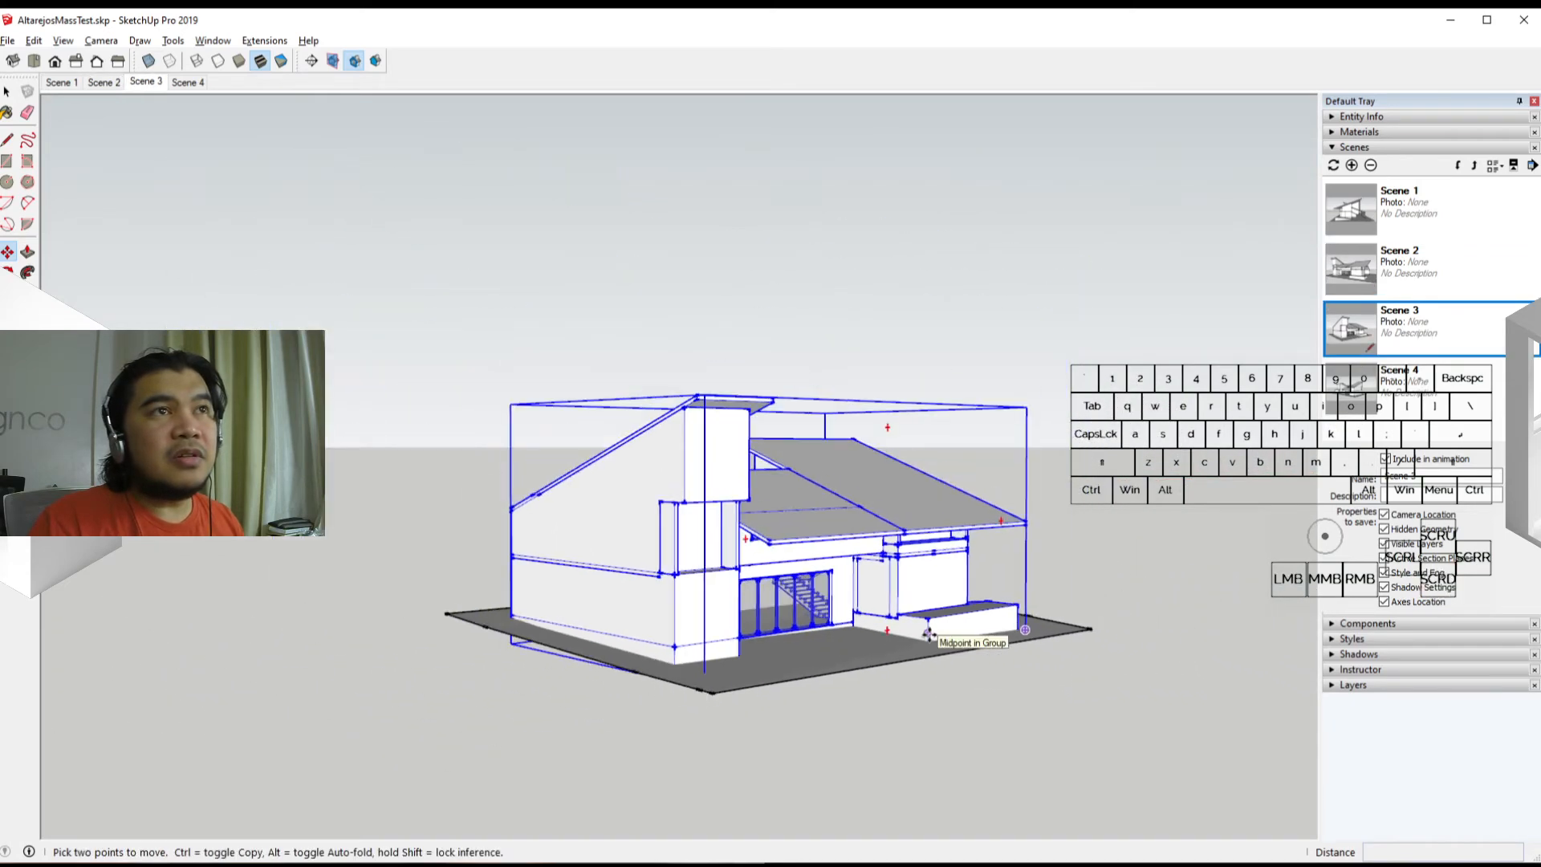
pyautogui.click(63, 41)
pyautogui.click(105, 103)
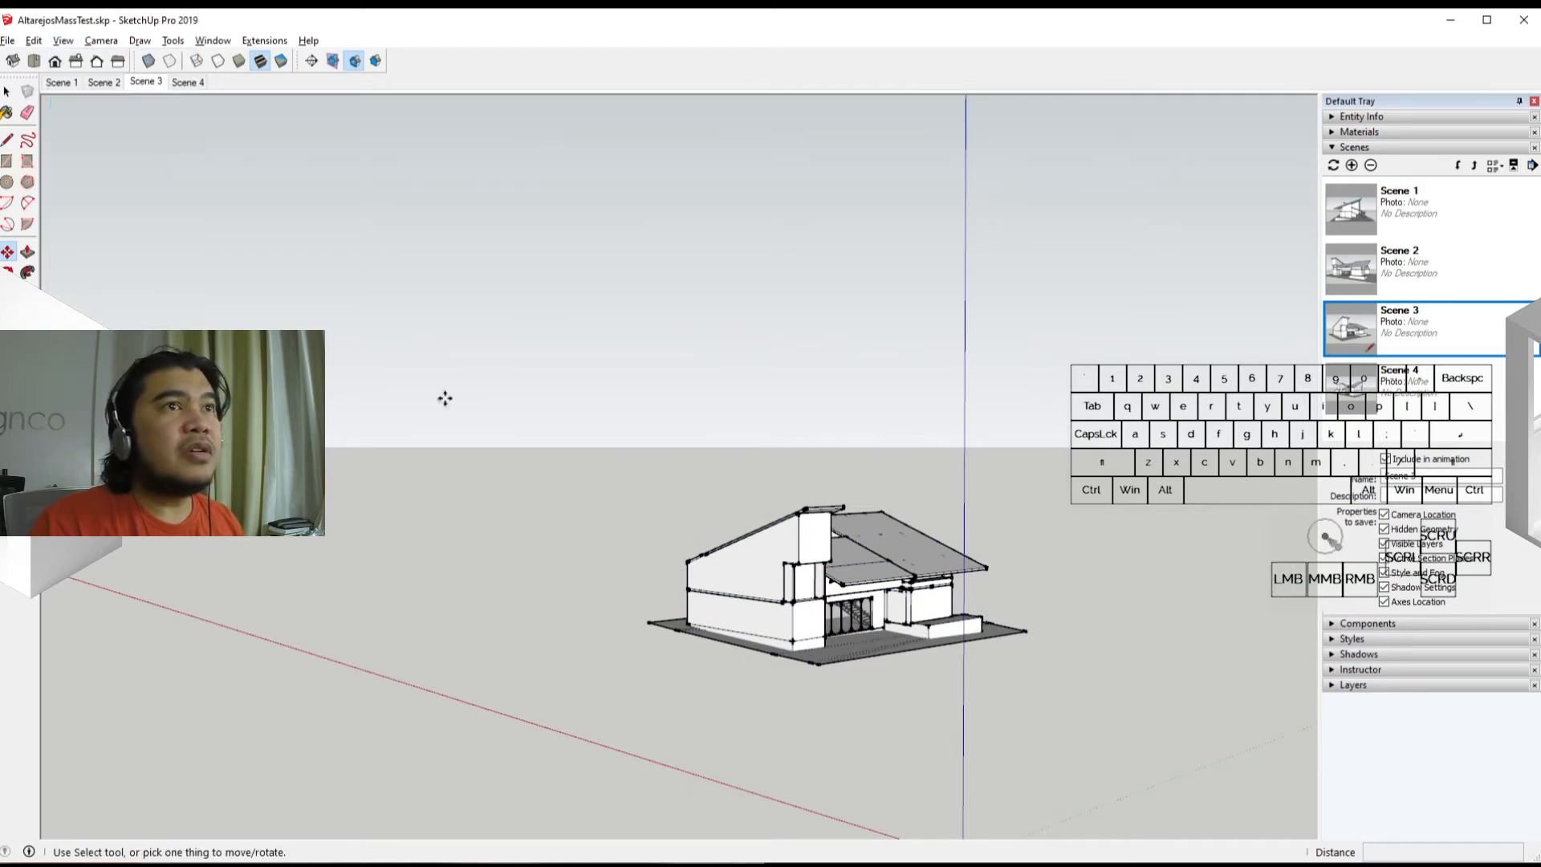
# Clear the selection and frame the house closely from the tower's outer corner
pyautogui.moveTo(444, 396); pyautogui.dragTo(792, 614, button='middle')
pyautogui.scroll(4, 856, 630)
pyautogui.scroll(1, 792, 615)
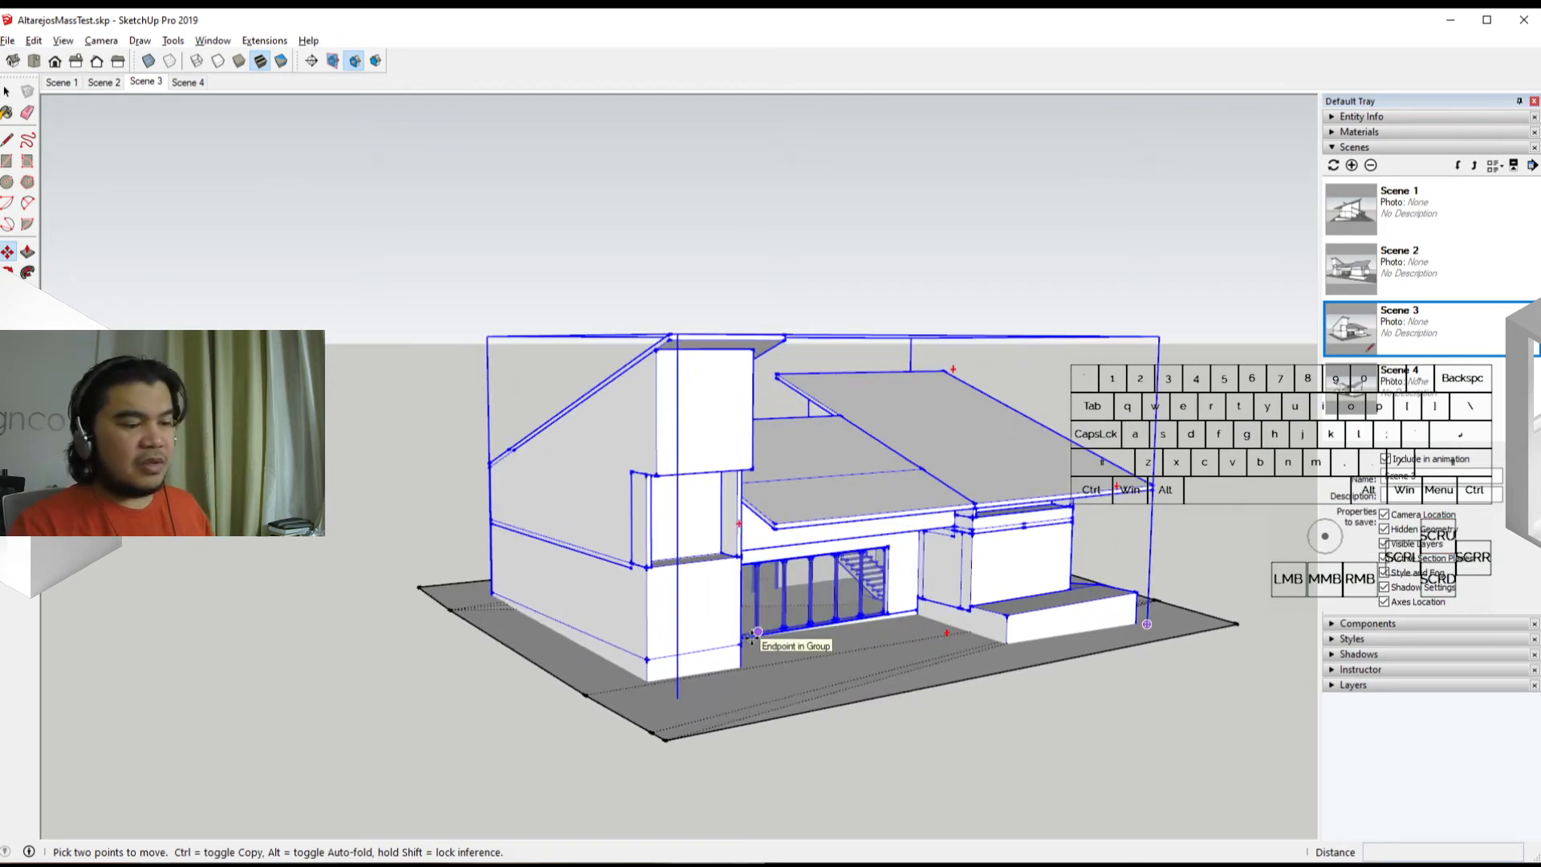
pyautogui.moveTo(752, 636); pyautogui.dragTo(774, 656, button='middle')
pyautogui.press('space')
pyautogui.hotkey('ctrl', 't')
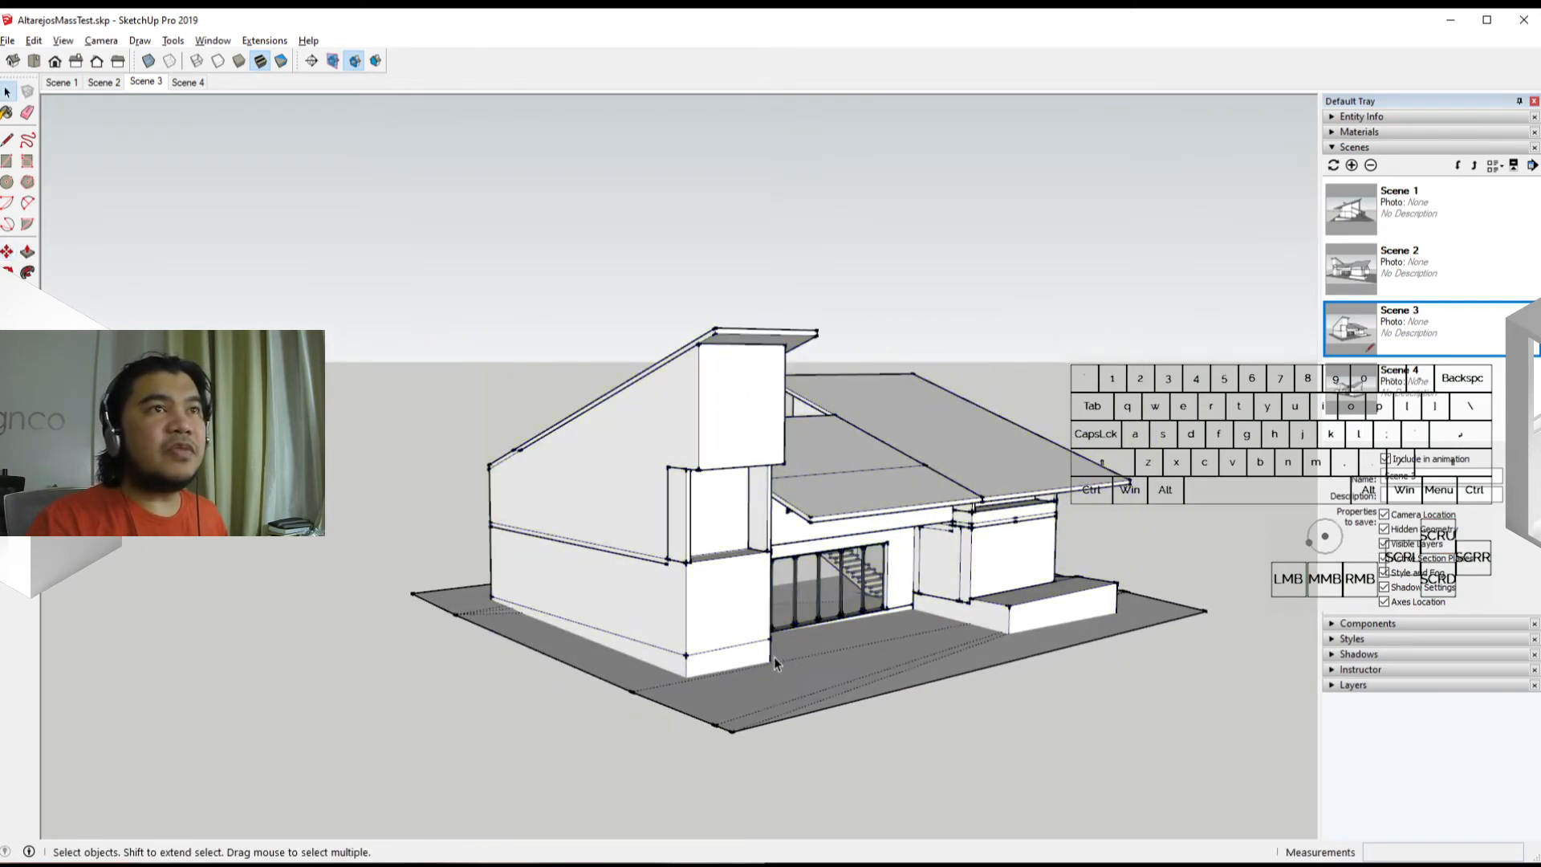
pyautogui.scroll(3, 805, 603)
pyautogui.keyDown('shift'); pyautogui.moveTo(805, 604); pyautogui.dragTo(707, 610, button='middle'); pyautogui.keyUp('shift')
pyautogui.scroll(-1, 619, 599)
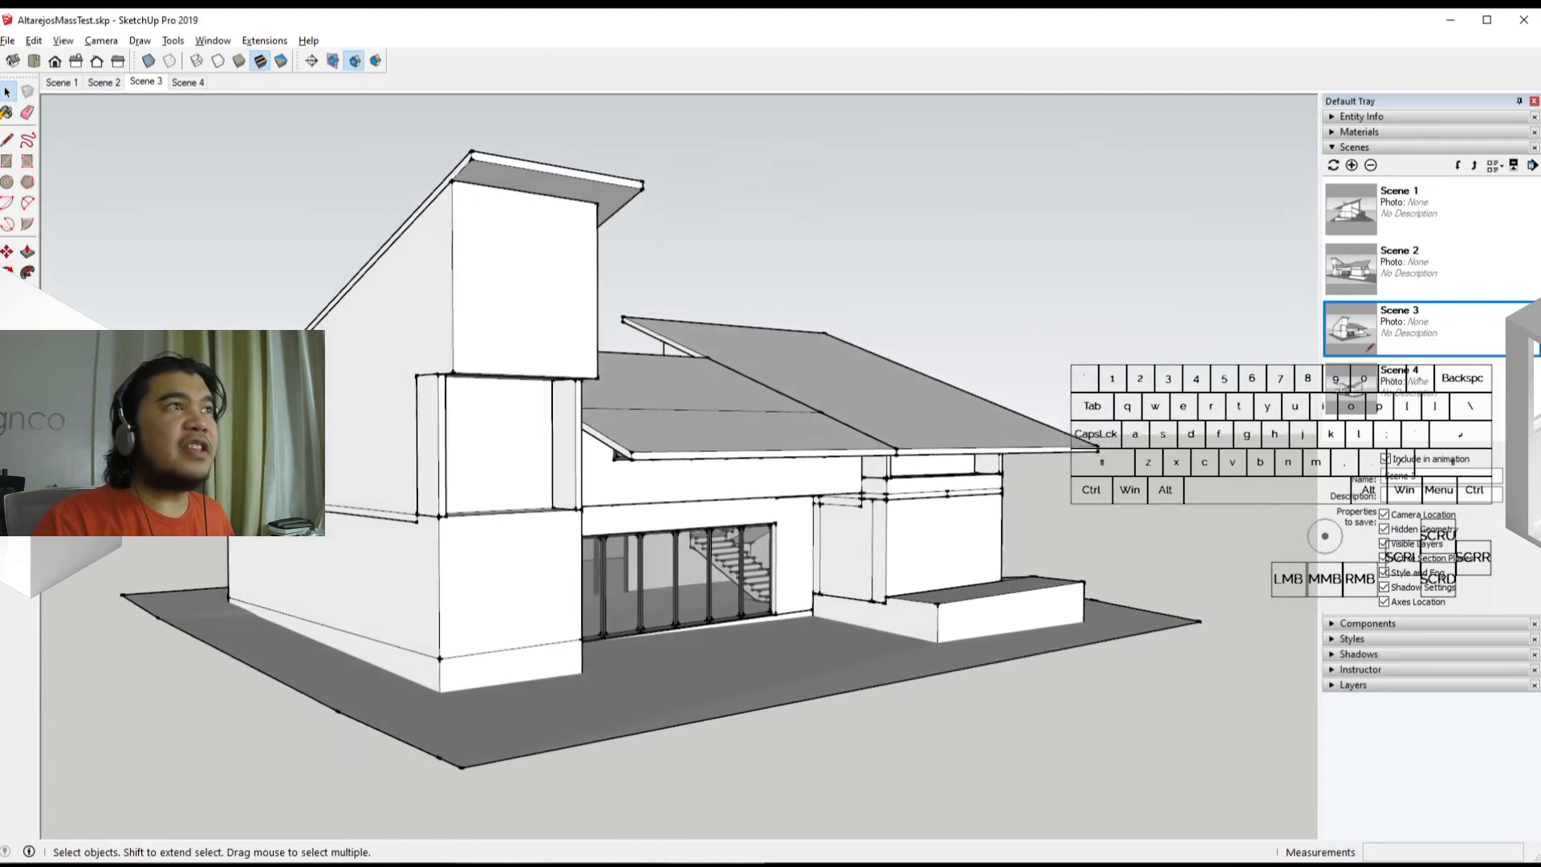
pyautogui.click(311, 60)
pyautogui.click(605, 577)
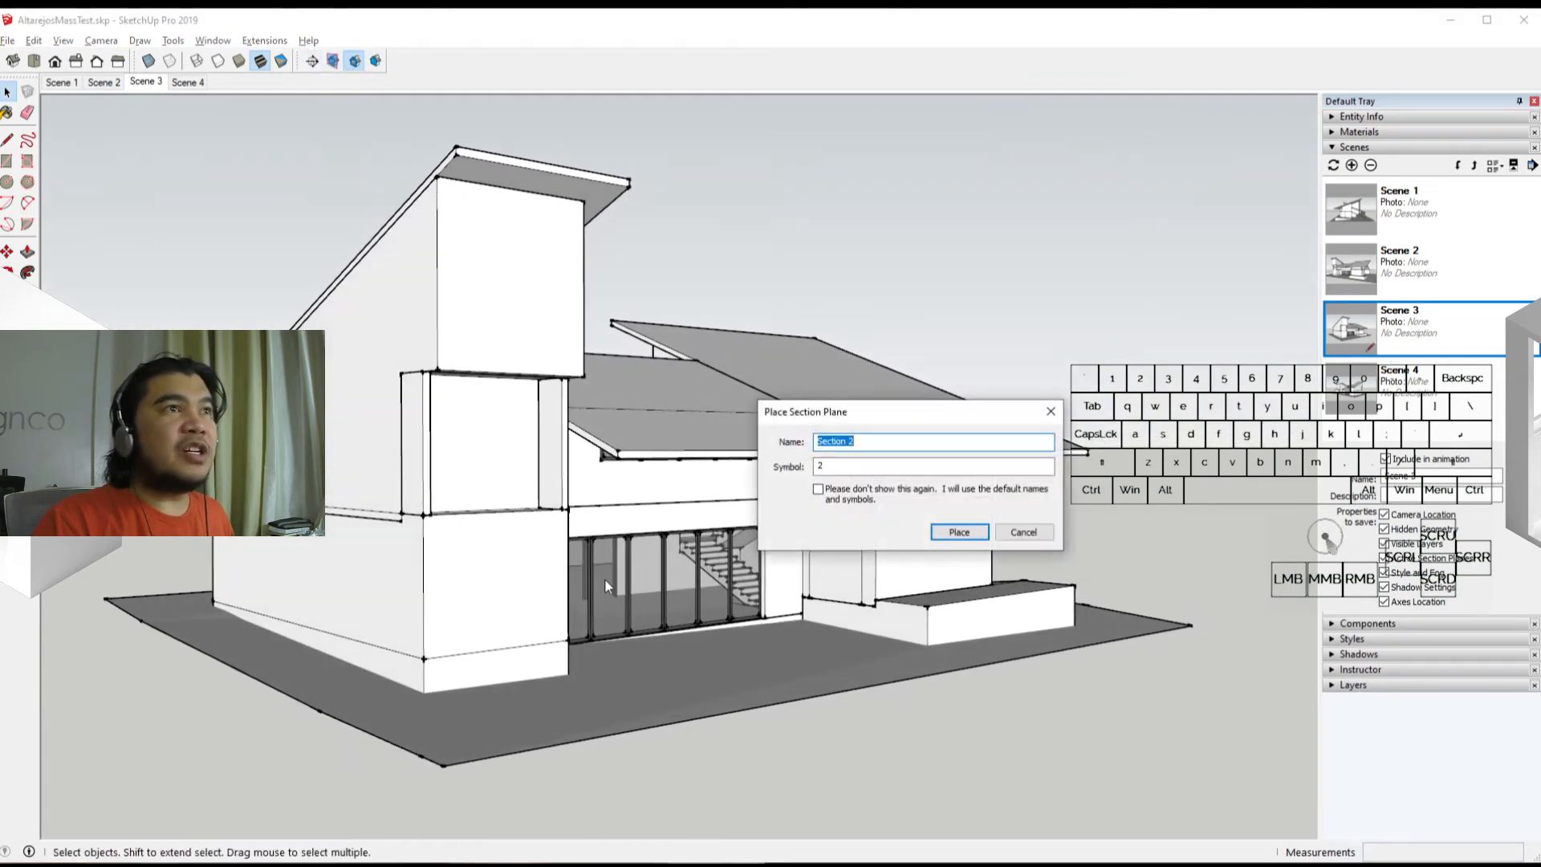
pyautogui.click(1006, 533)
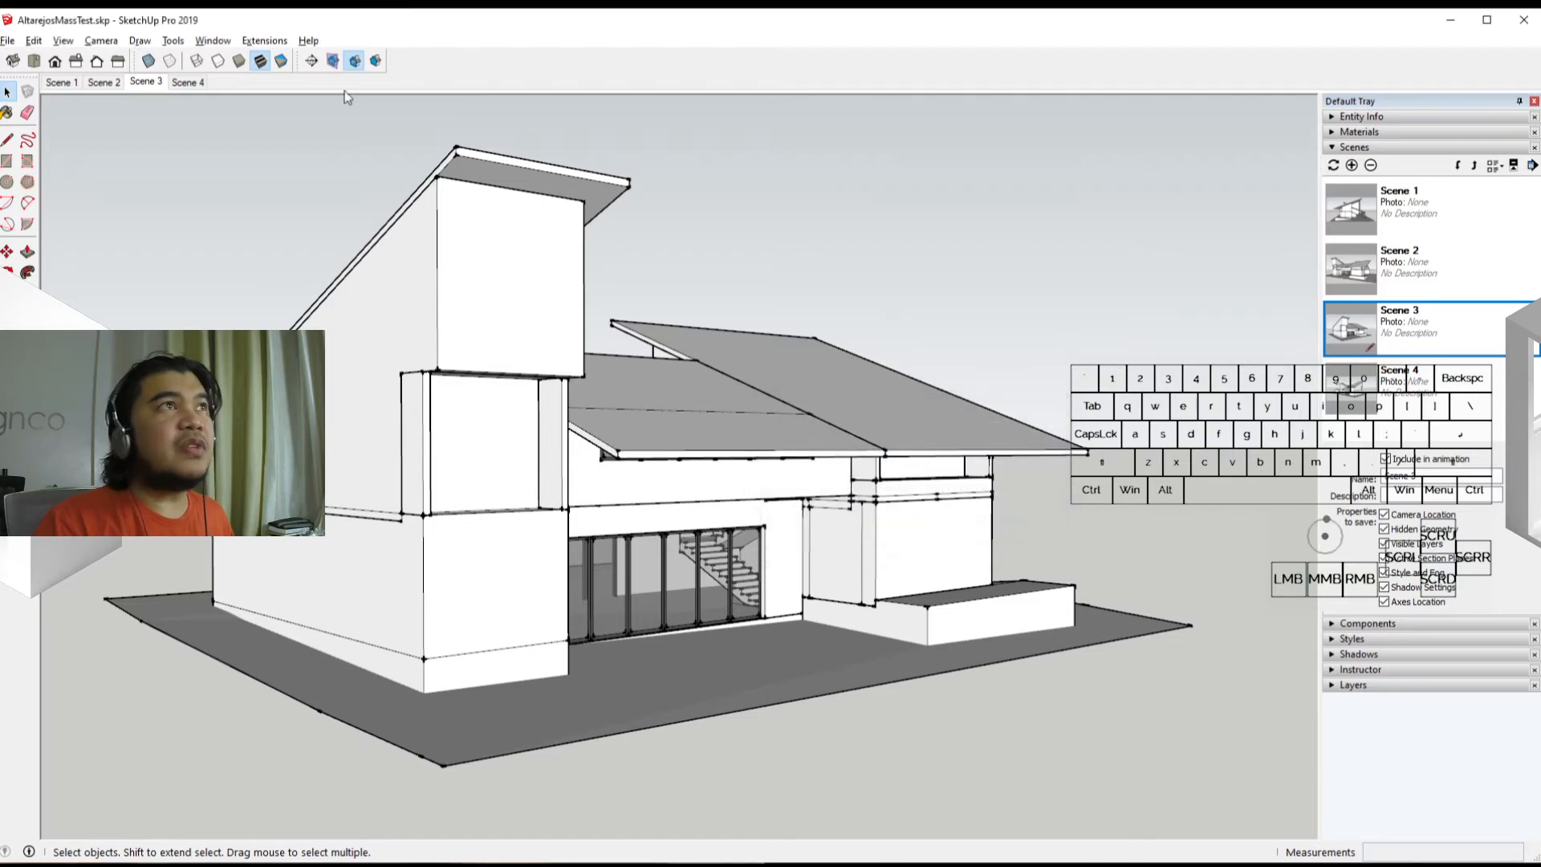
# Display the section planes and move the existing section plane about 11123 mm into the house
pyautogui.click(333, 60)
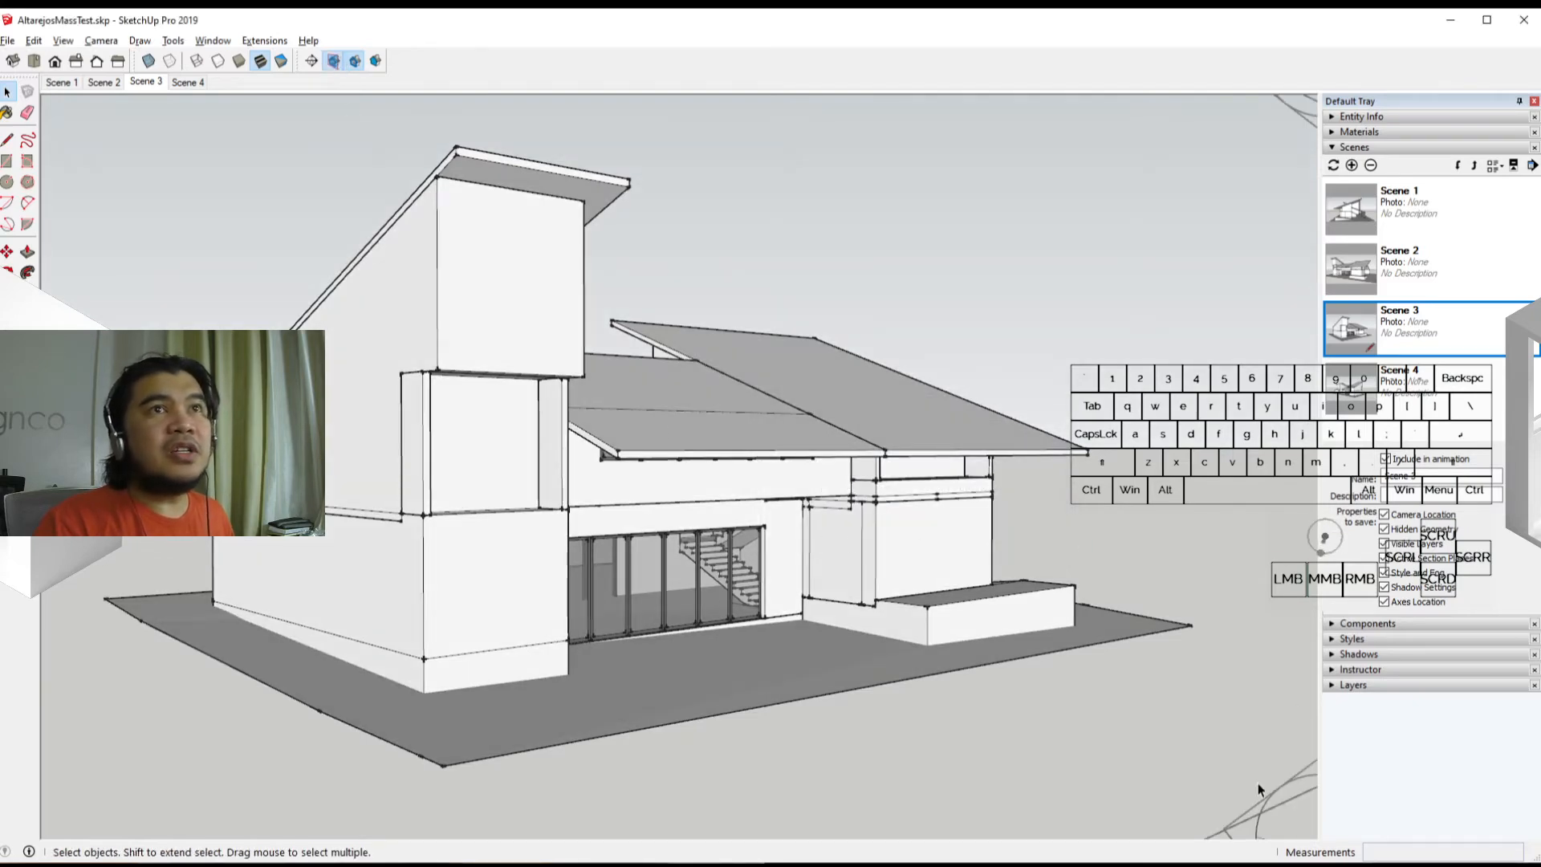
pyautogui.click(1258, 820)
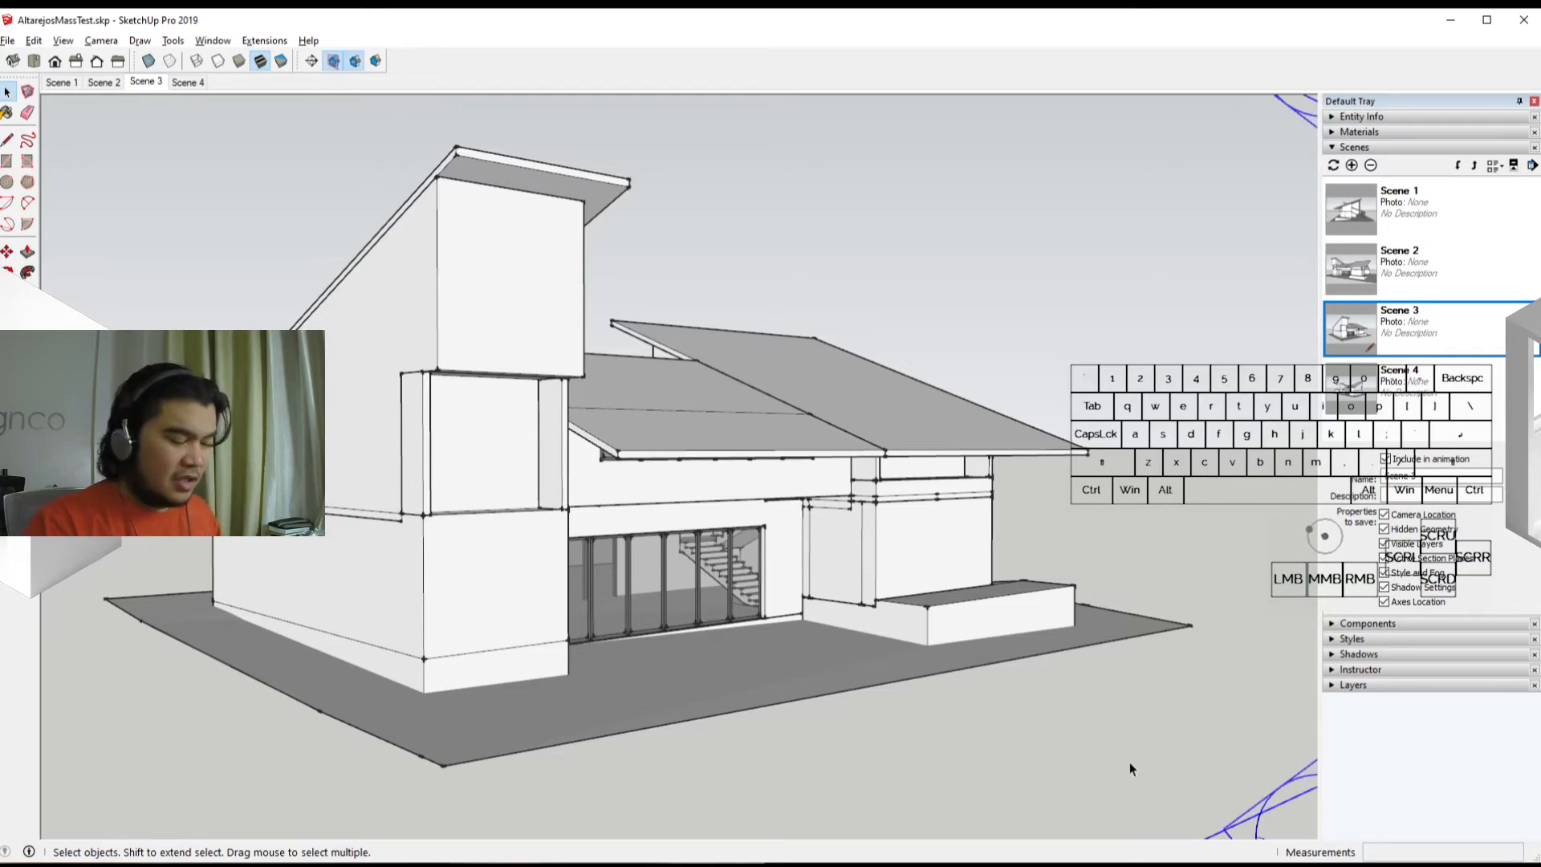
pyautogui.press('m')
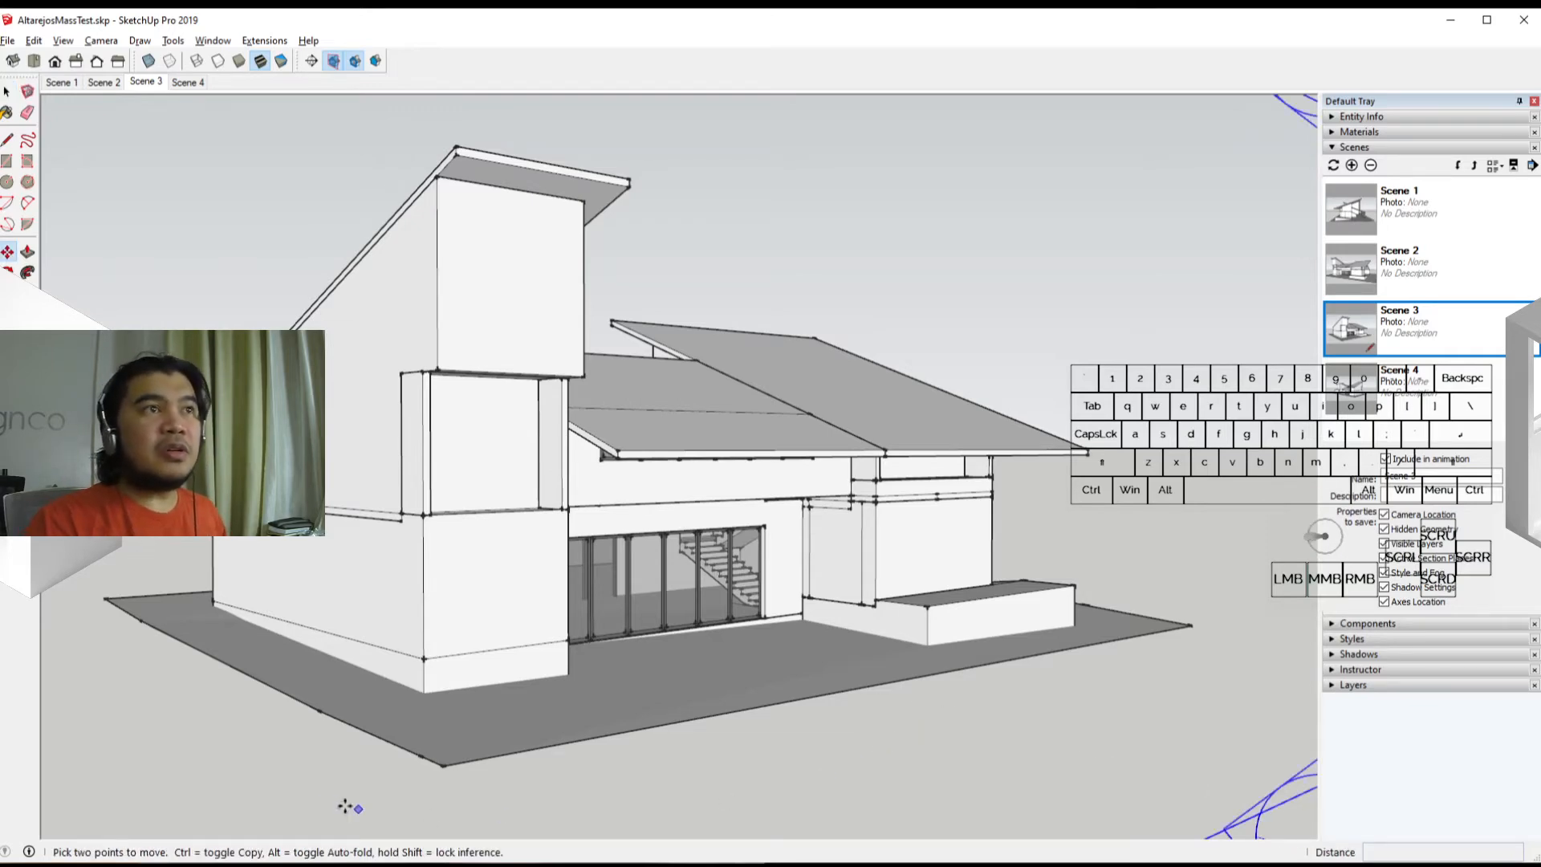
pyautogui.click(321, 797)
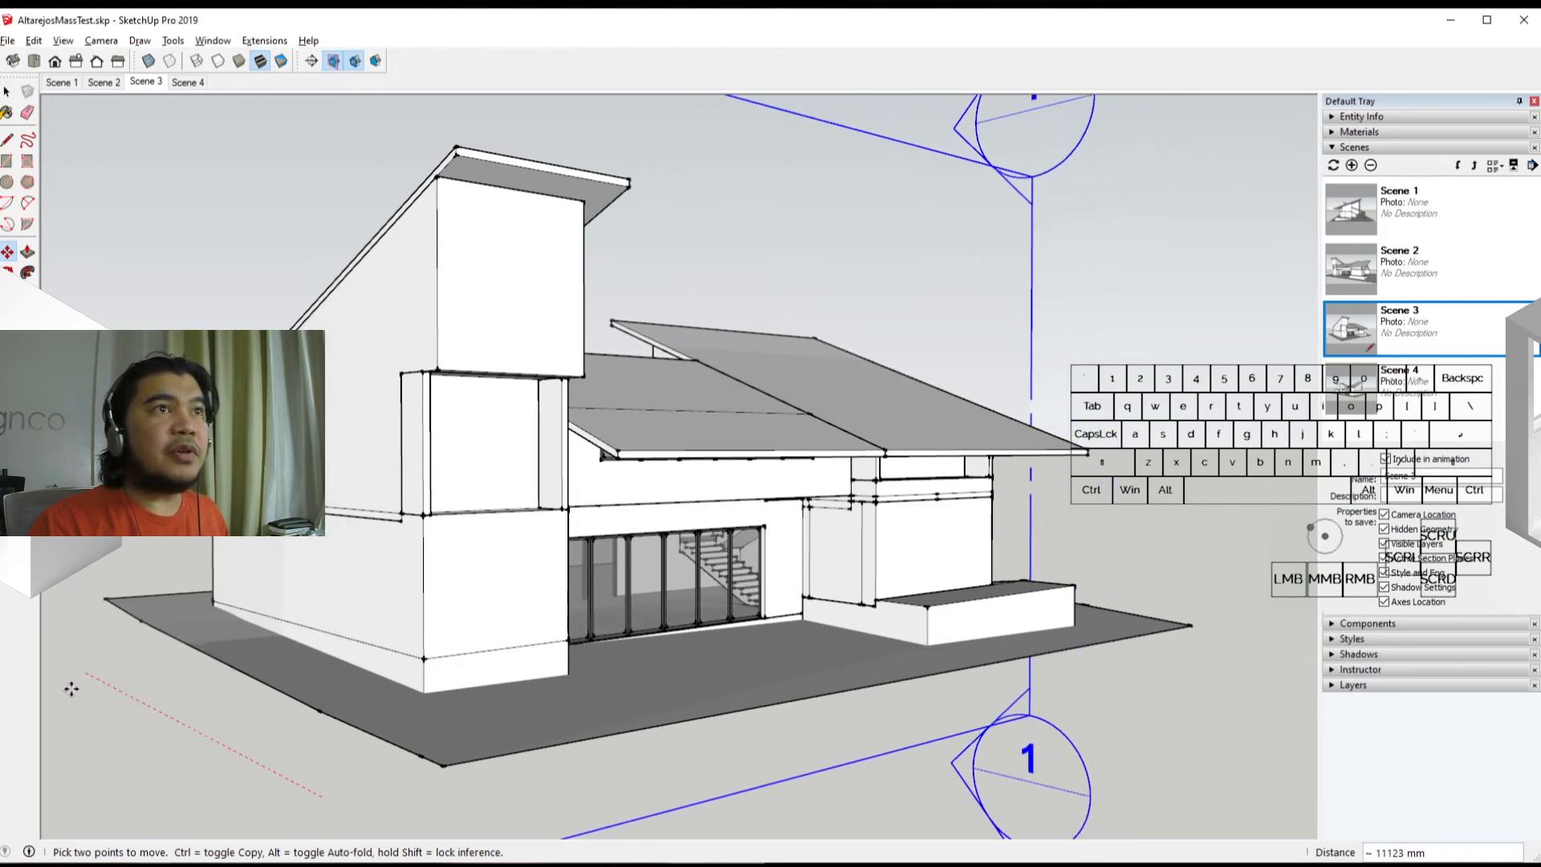
pyautogui.click(70, 688)
pyautogui.press('space')
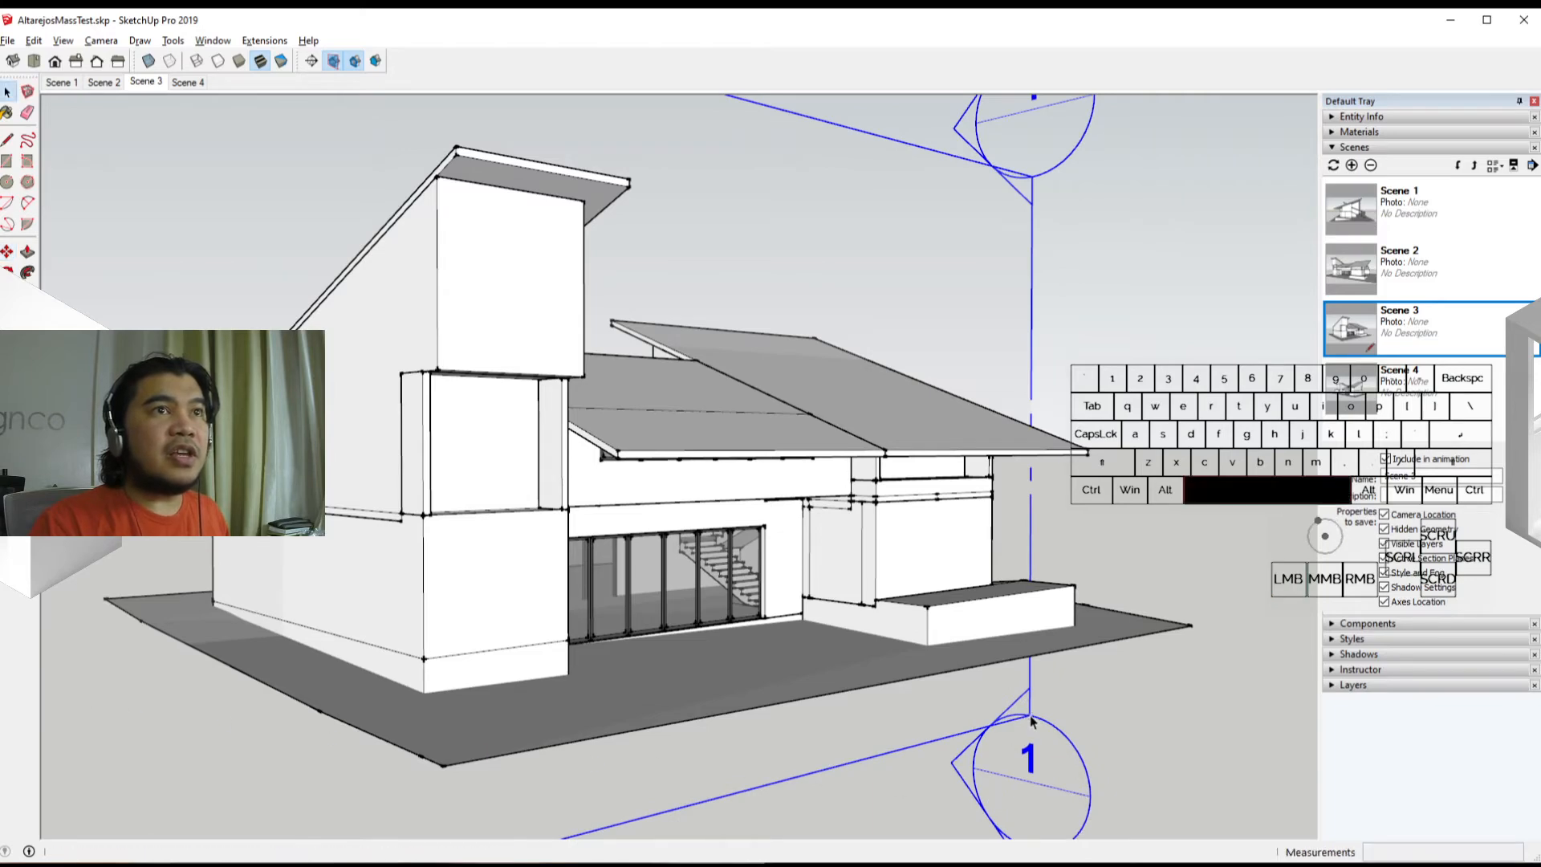
# Make the moved section plane the active cut and update Scene 3 with the cut house view
pyautogui.rightClick(1031, 716)
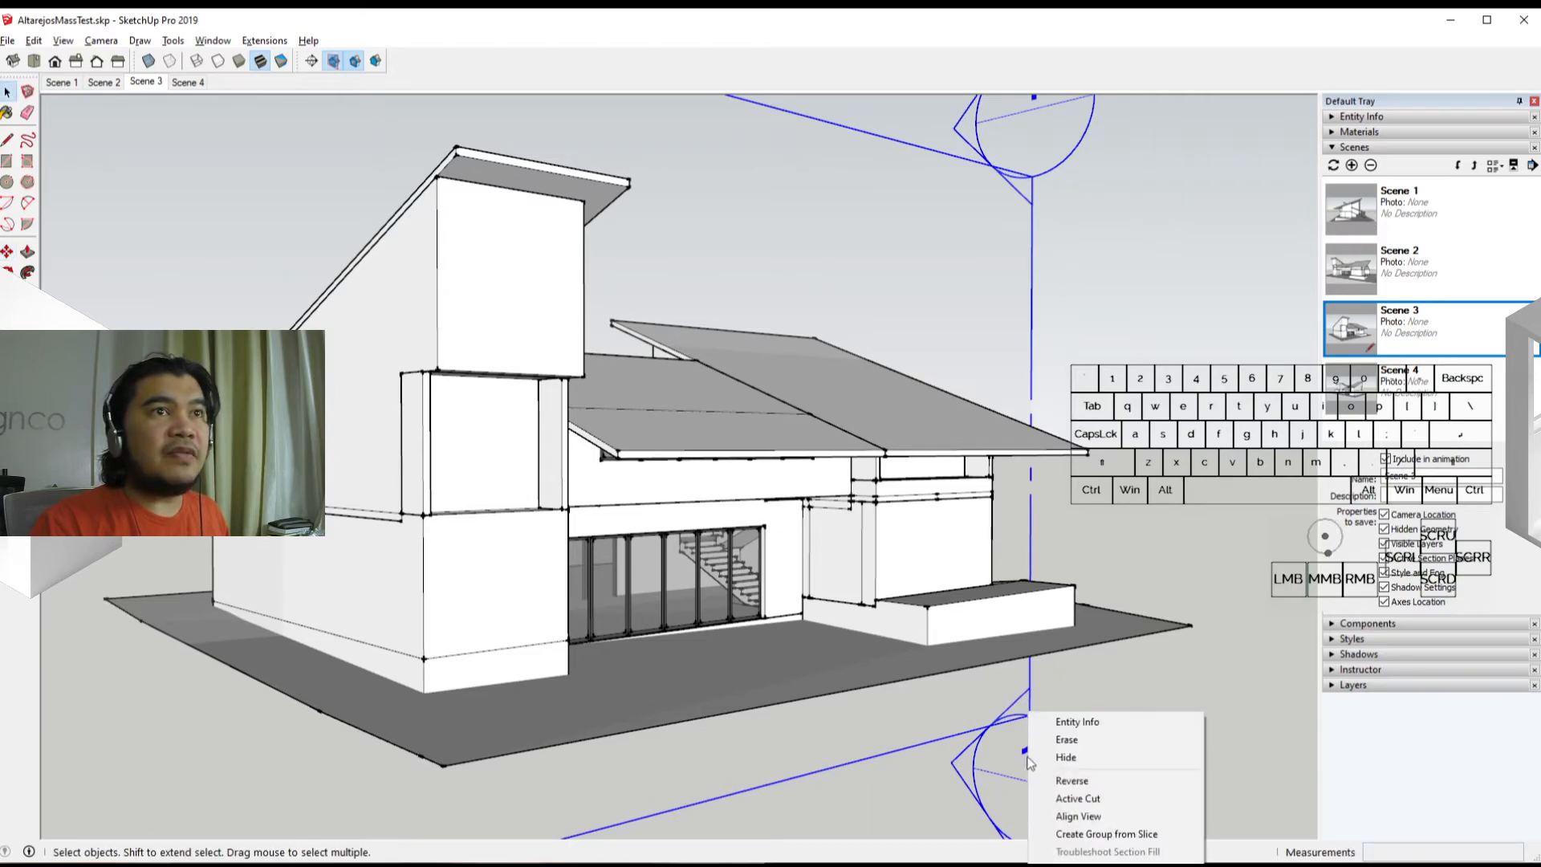
pyautogui.click(1080, 799)
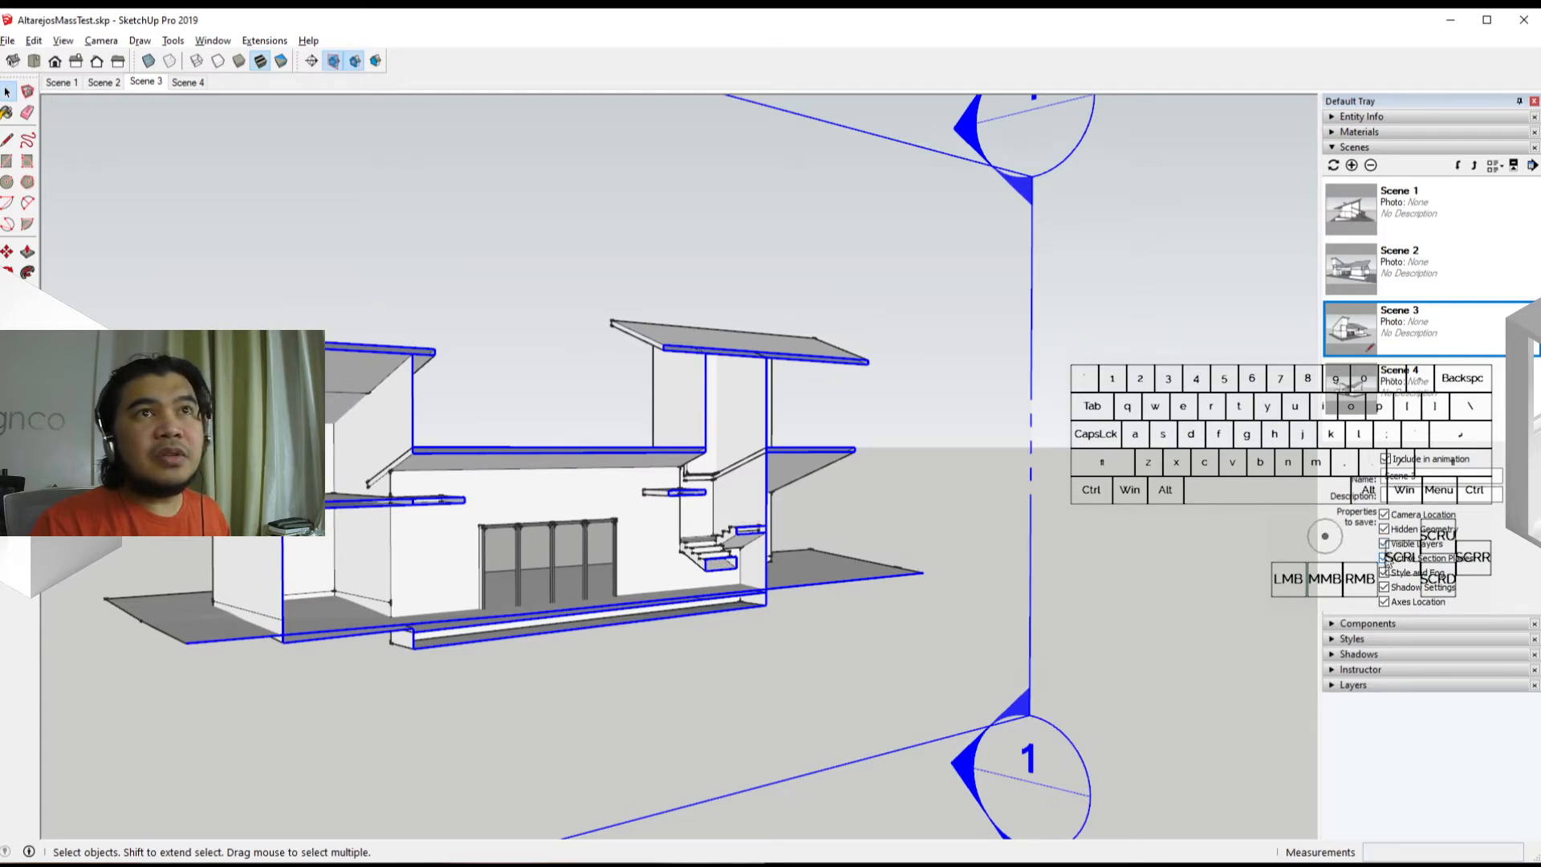
pyautogui.rightClick(1410, 320)
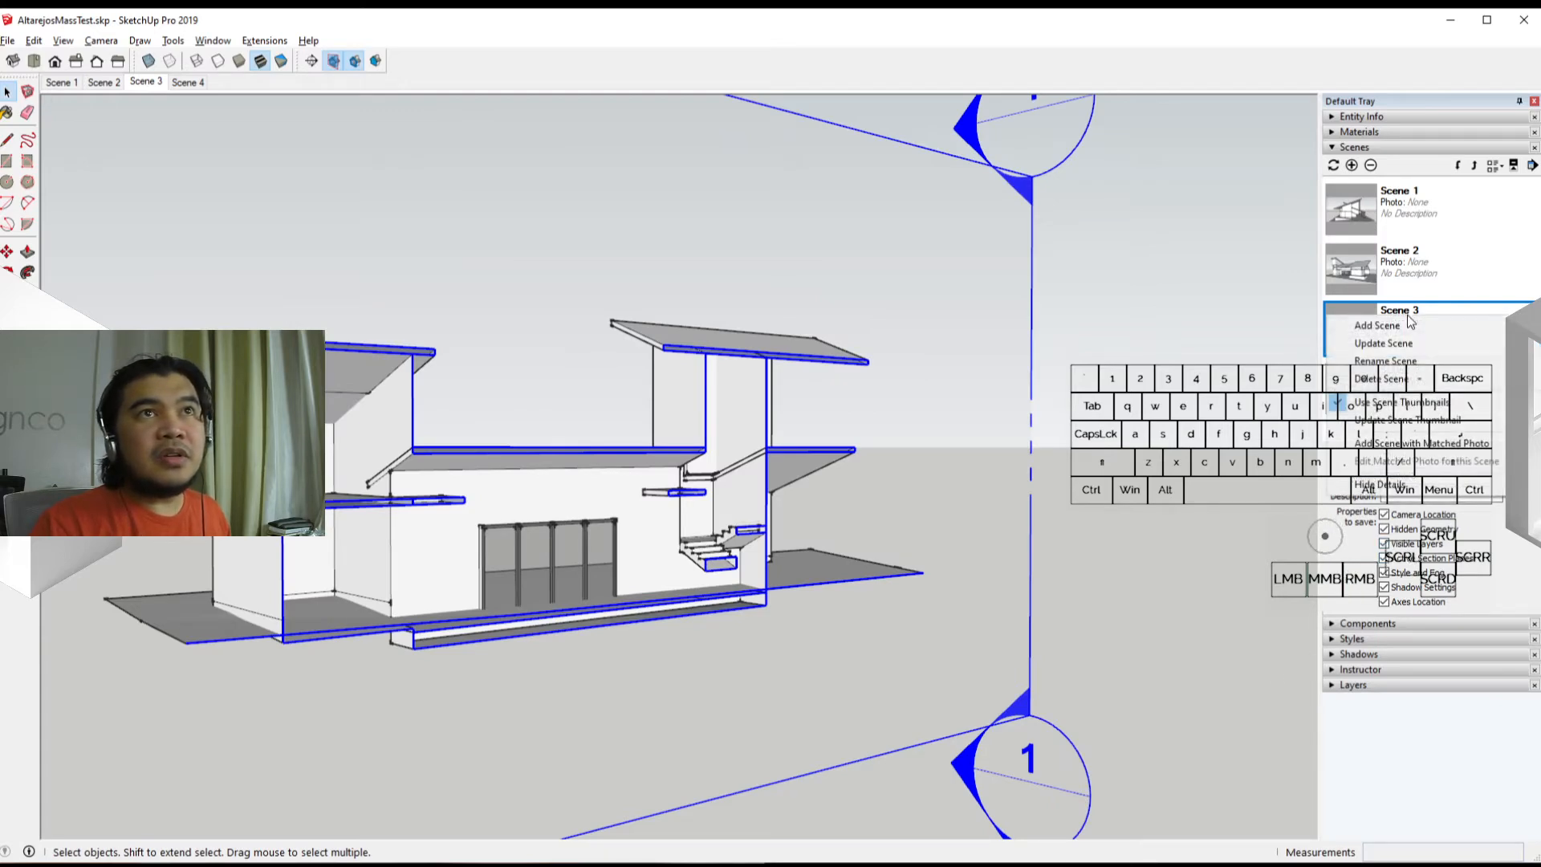
pyautogui.click(1390, 344)
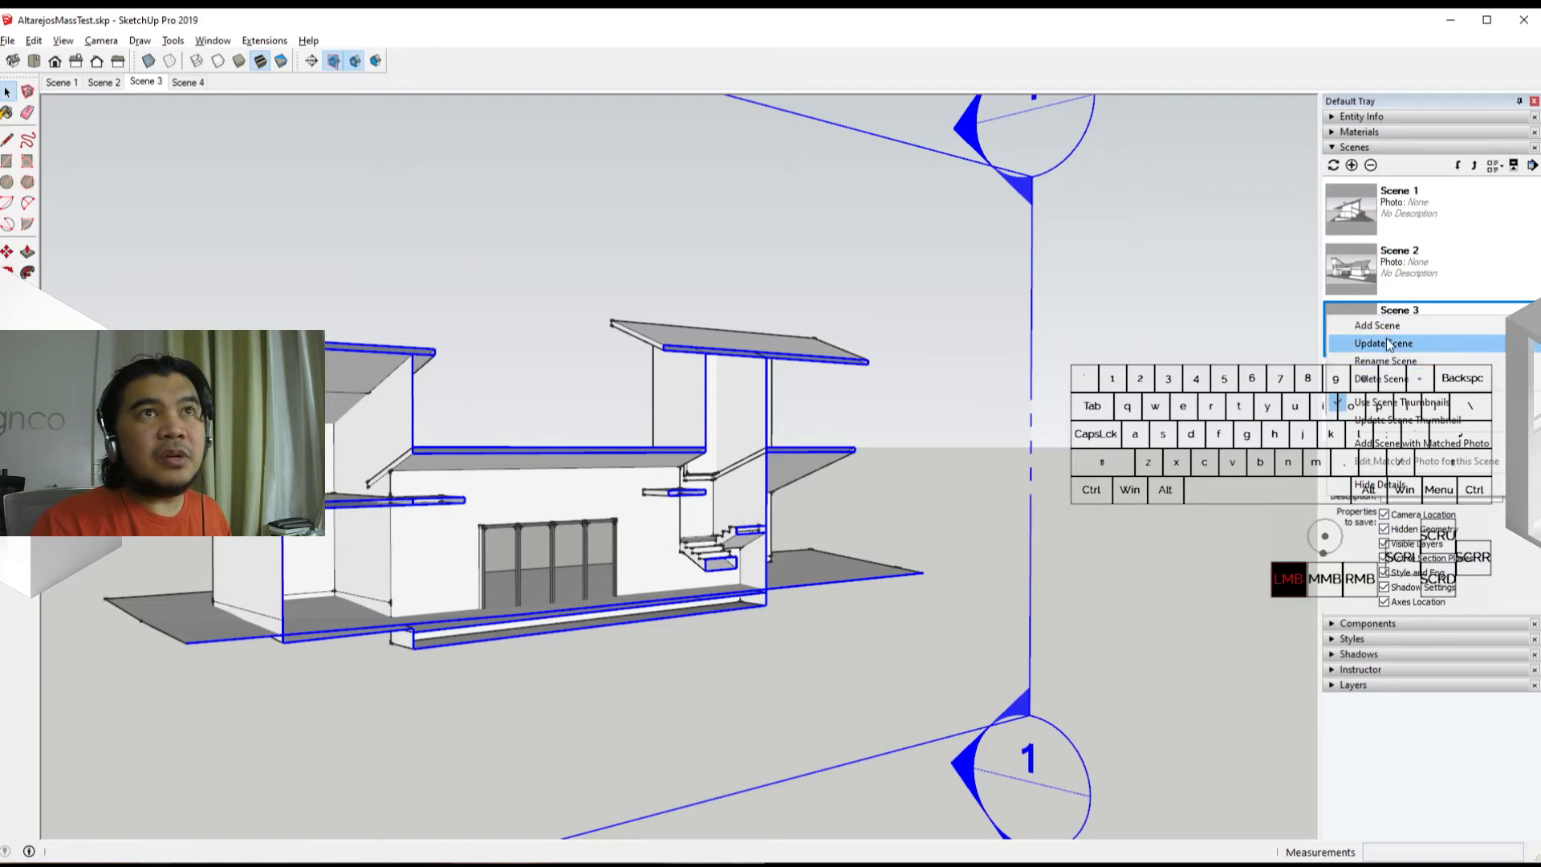
pyautogui.click(721, 505)
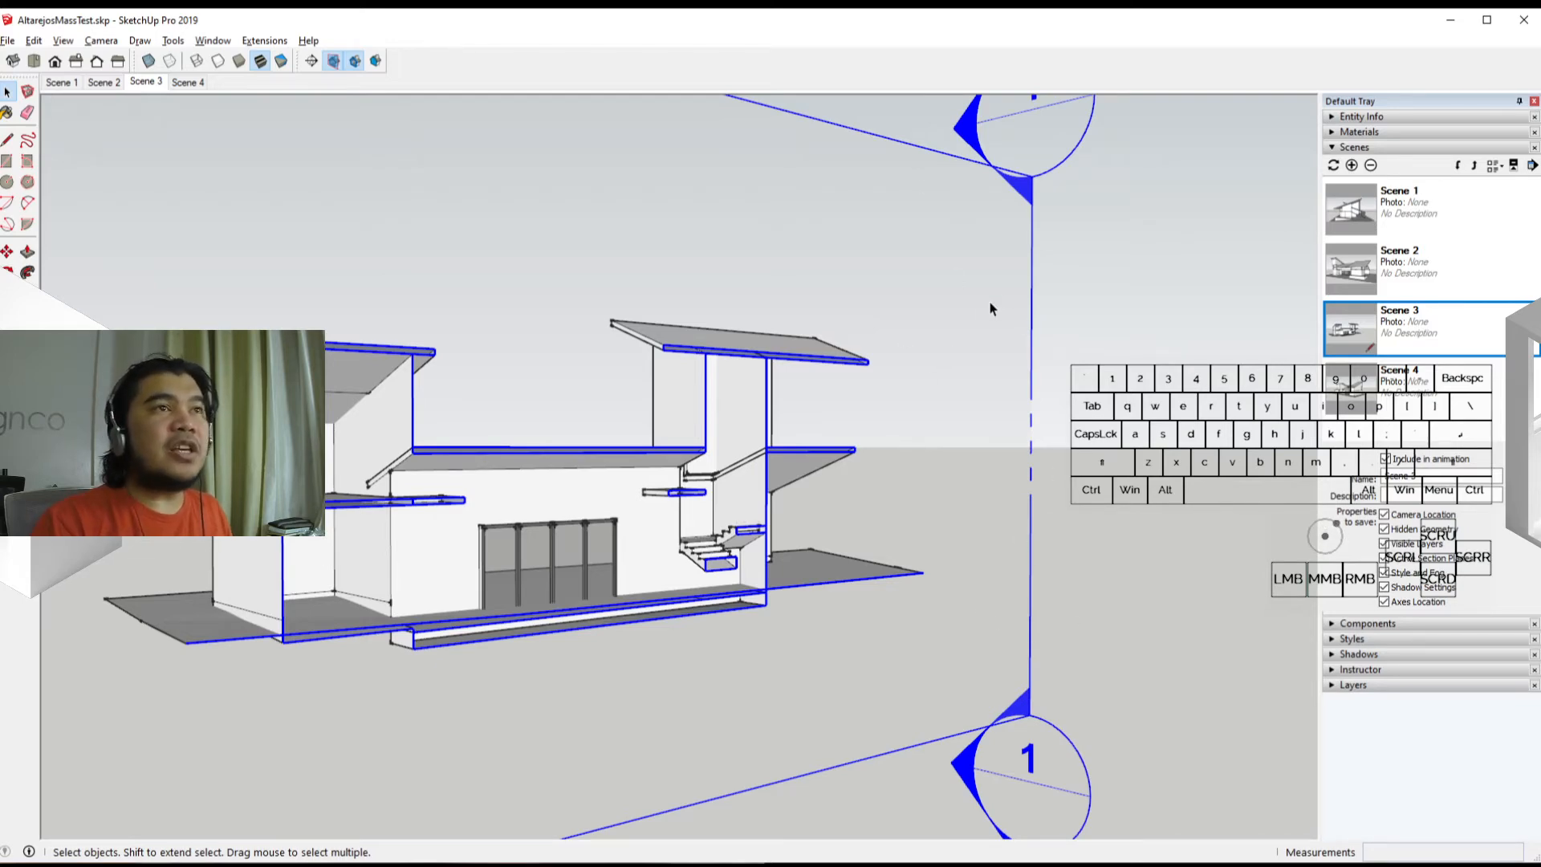
# Preview the transition between Scene 2 and Scene 3, ending back on Scene 2
pyautogui.doubleClick(1433, 271)
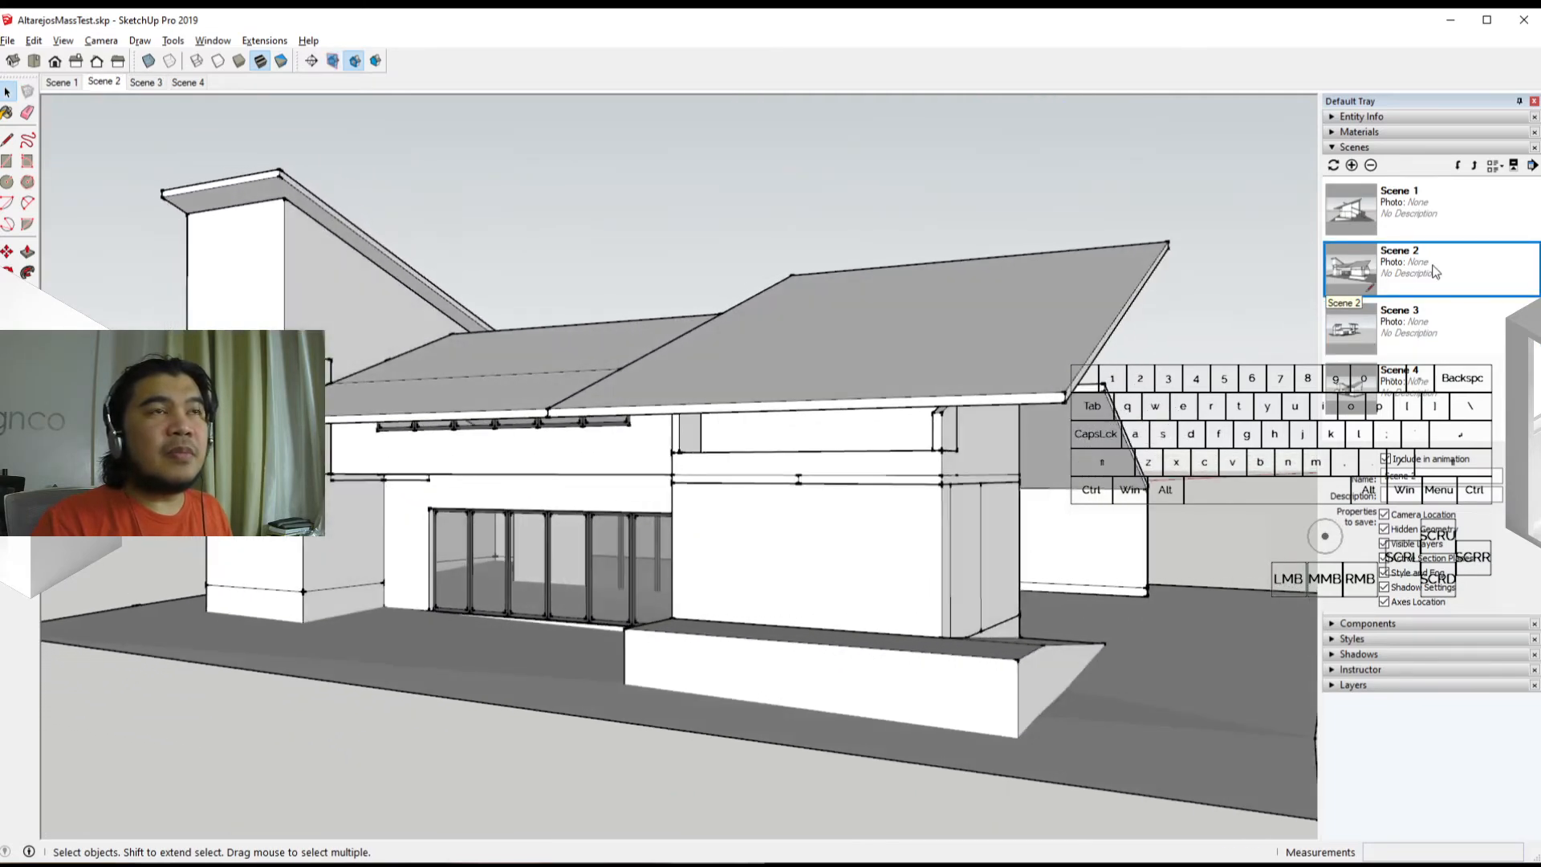
pyautogui.doubleClick(1440, 333)
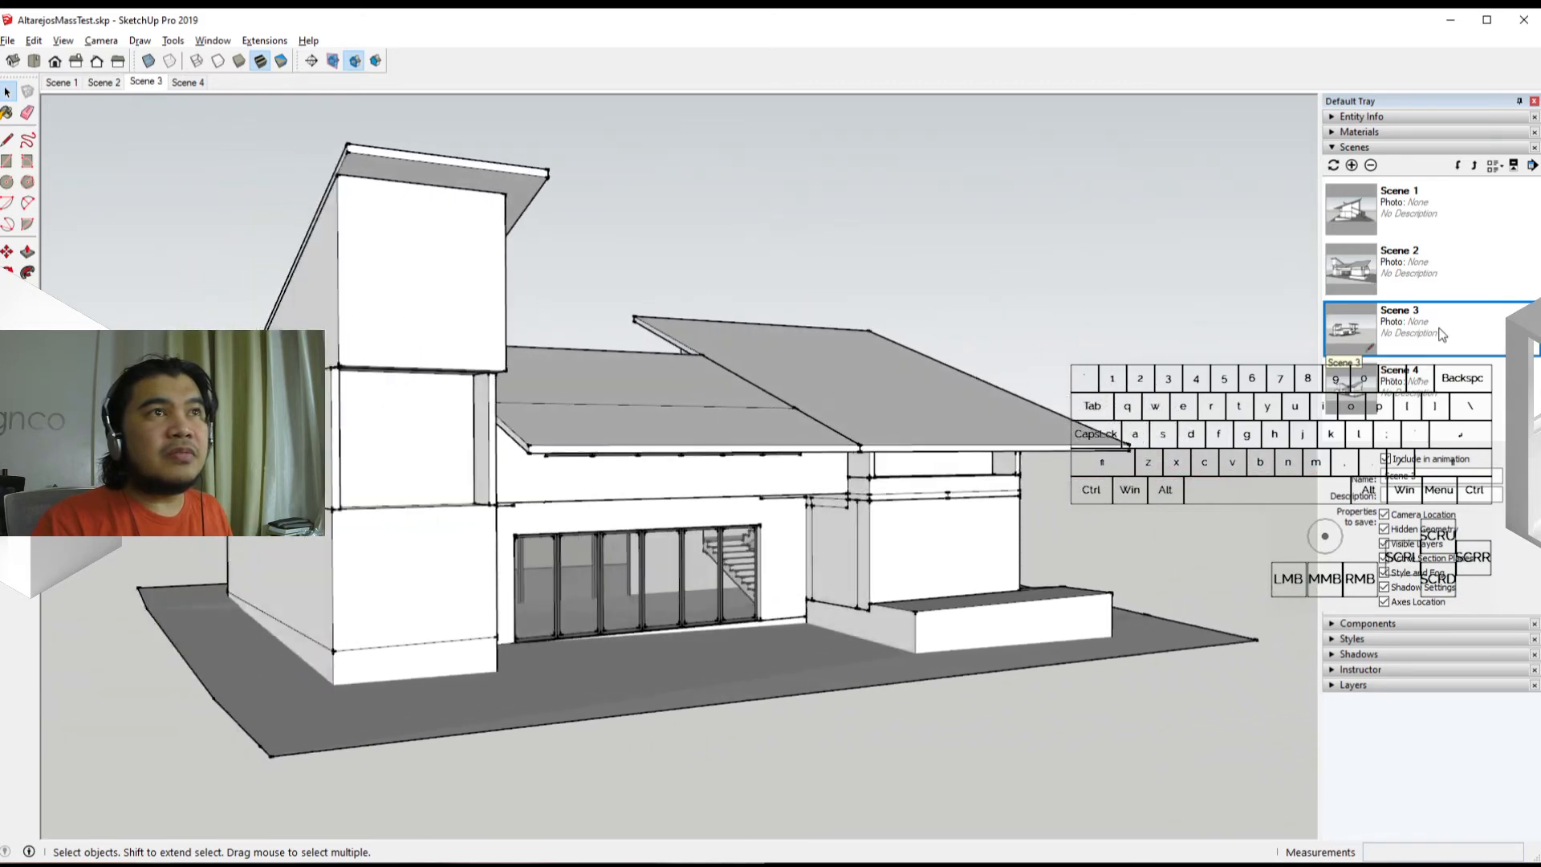
pyautogui.doubleClick(1405, 277)
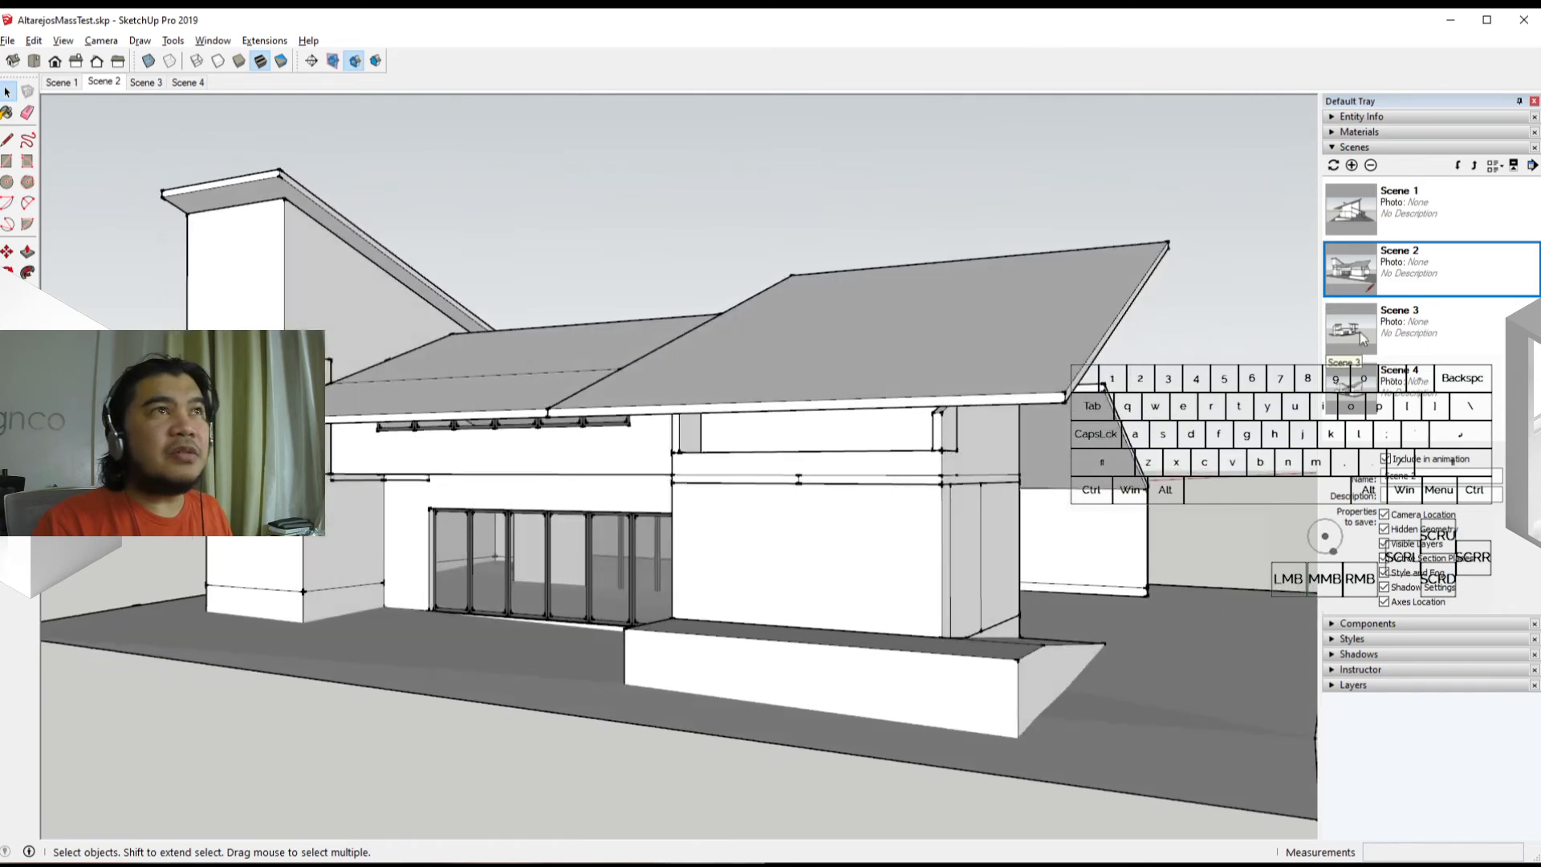
# Set the scene transition time to 10 seconds in the animation settings and play the transition from Scene 2 to Scene 3
pyautogui.rightClick(106, 83)
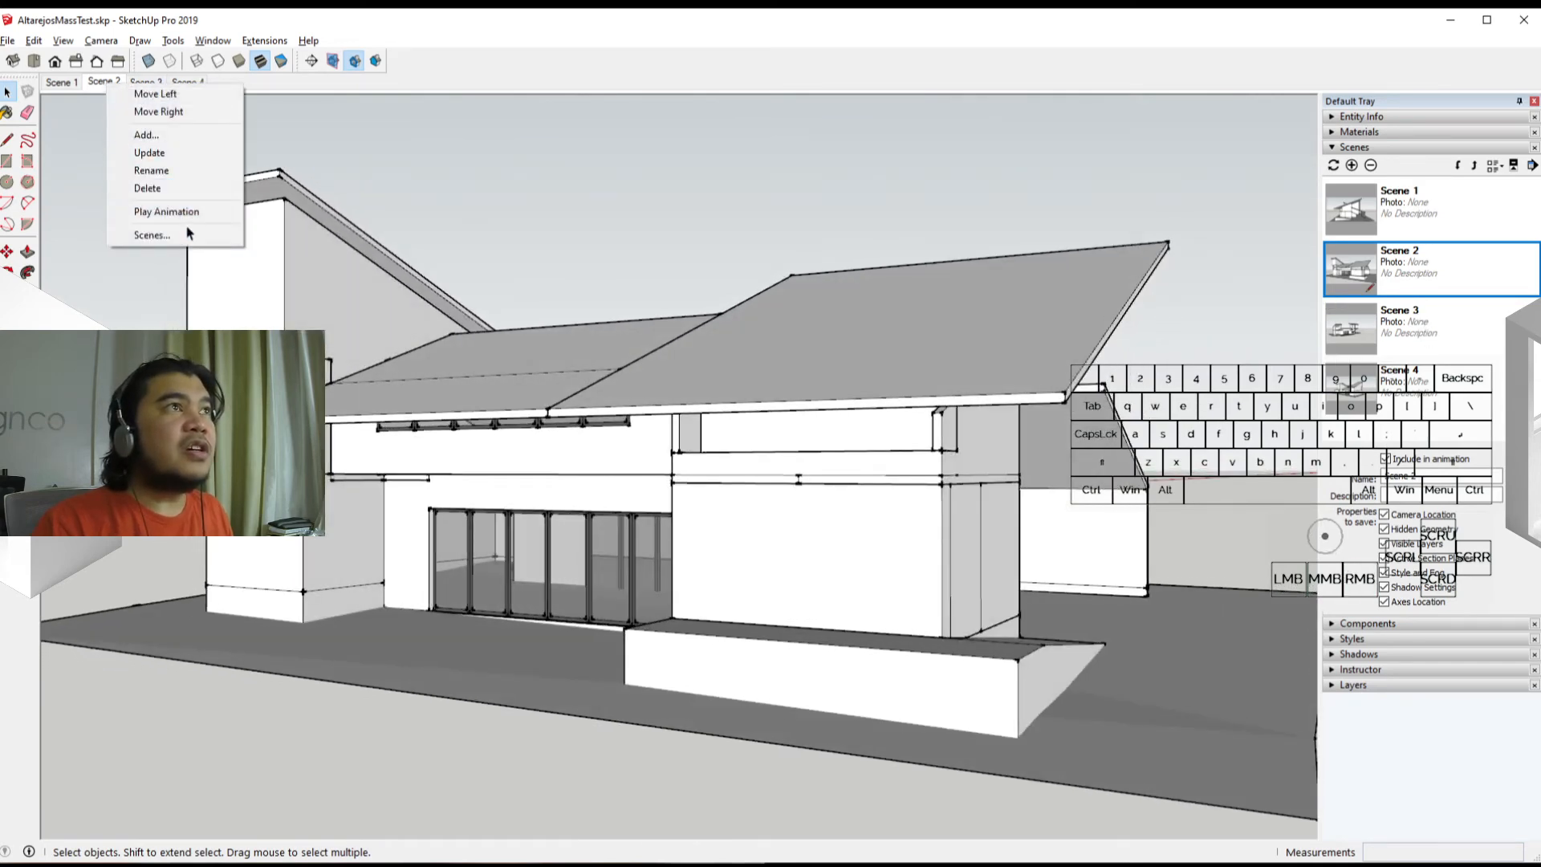
pyautogui.click(61, 41)
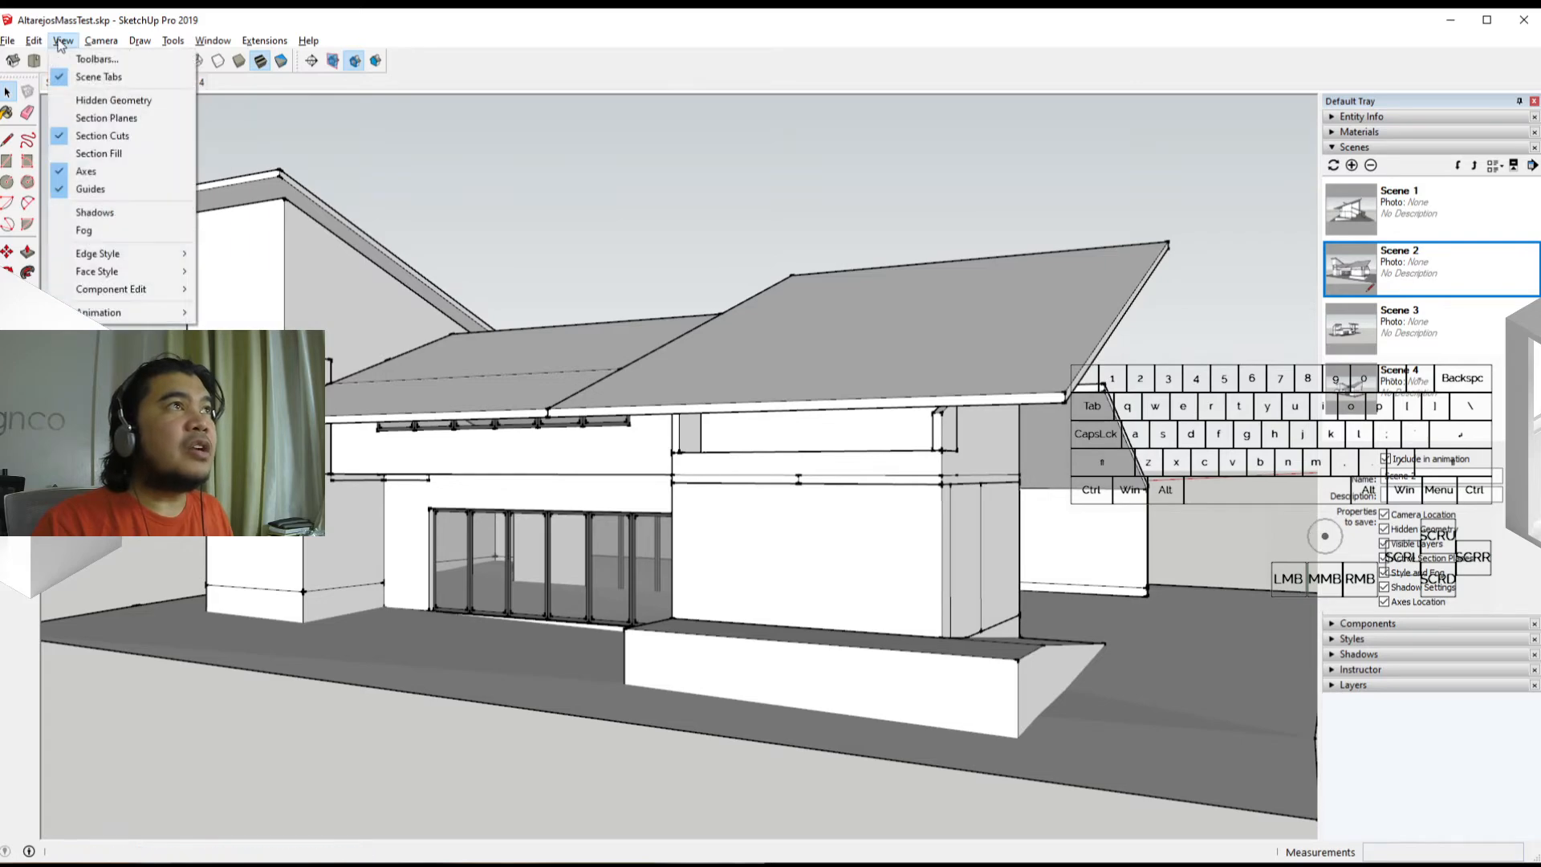
pyautogui.moveTo(153, 312)
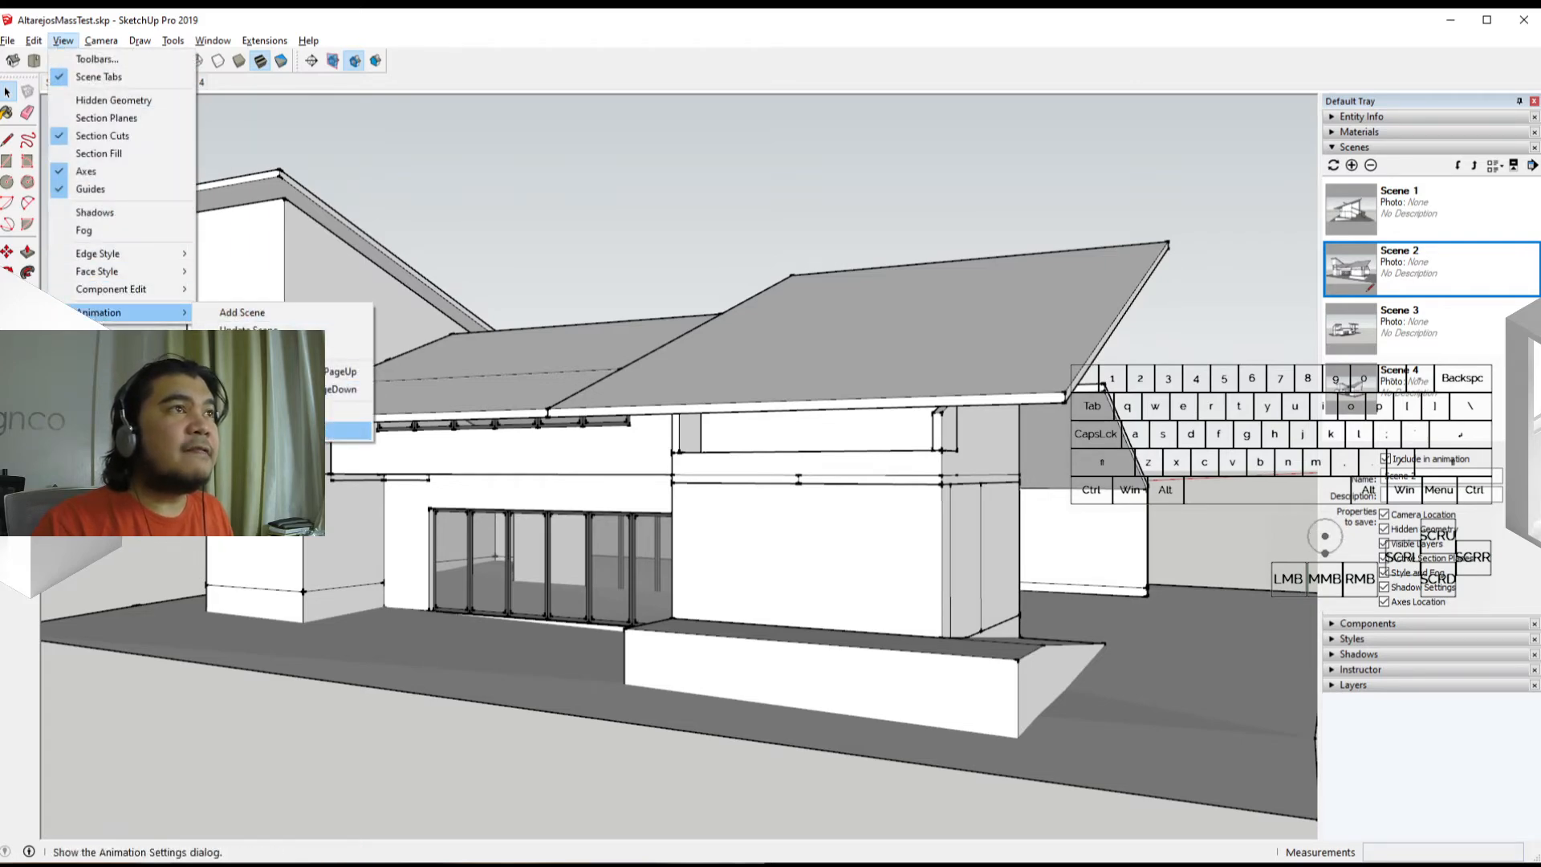
pyautogui.click(345, 431)
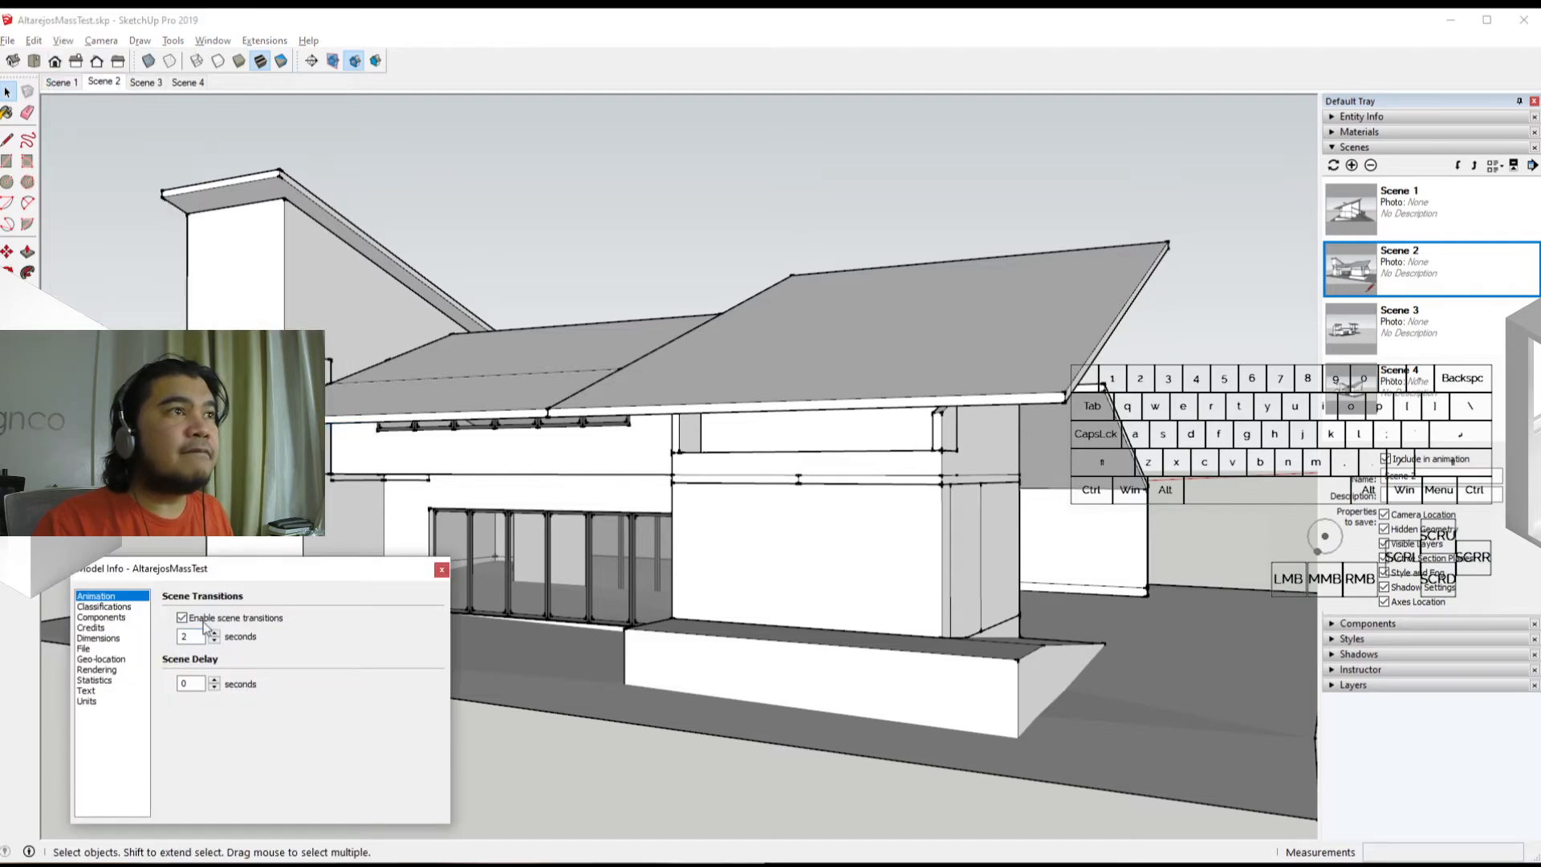
pyautogui.write('10')
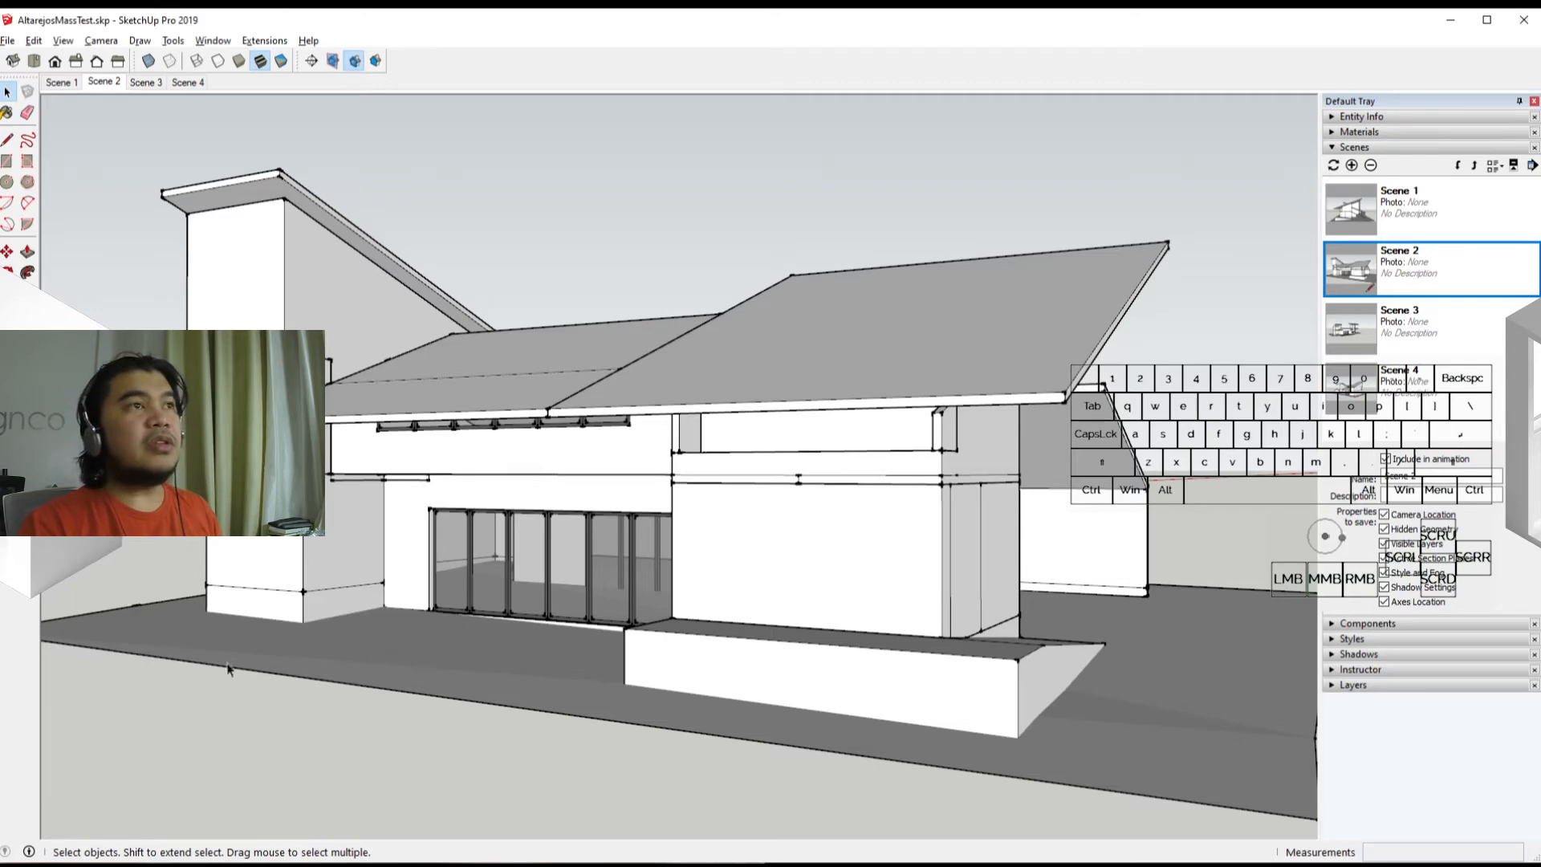
pyautogui.doubleClick(1426, 317)
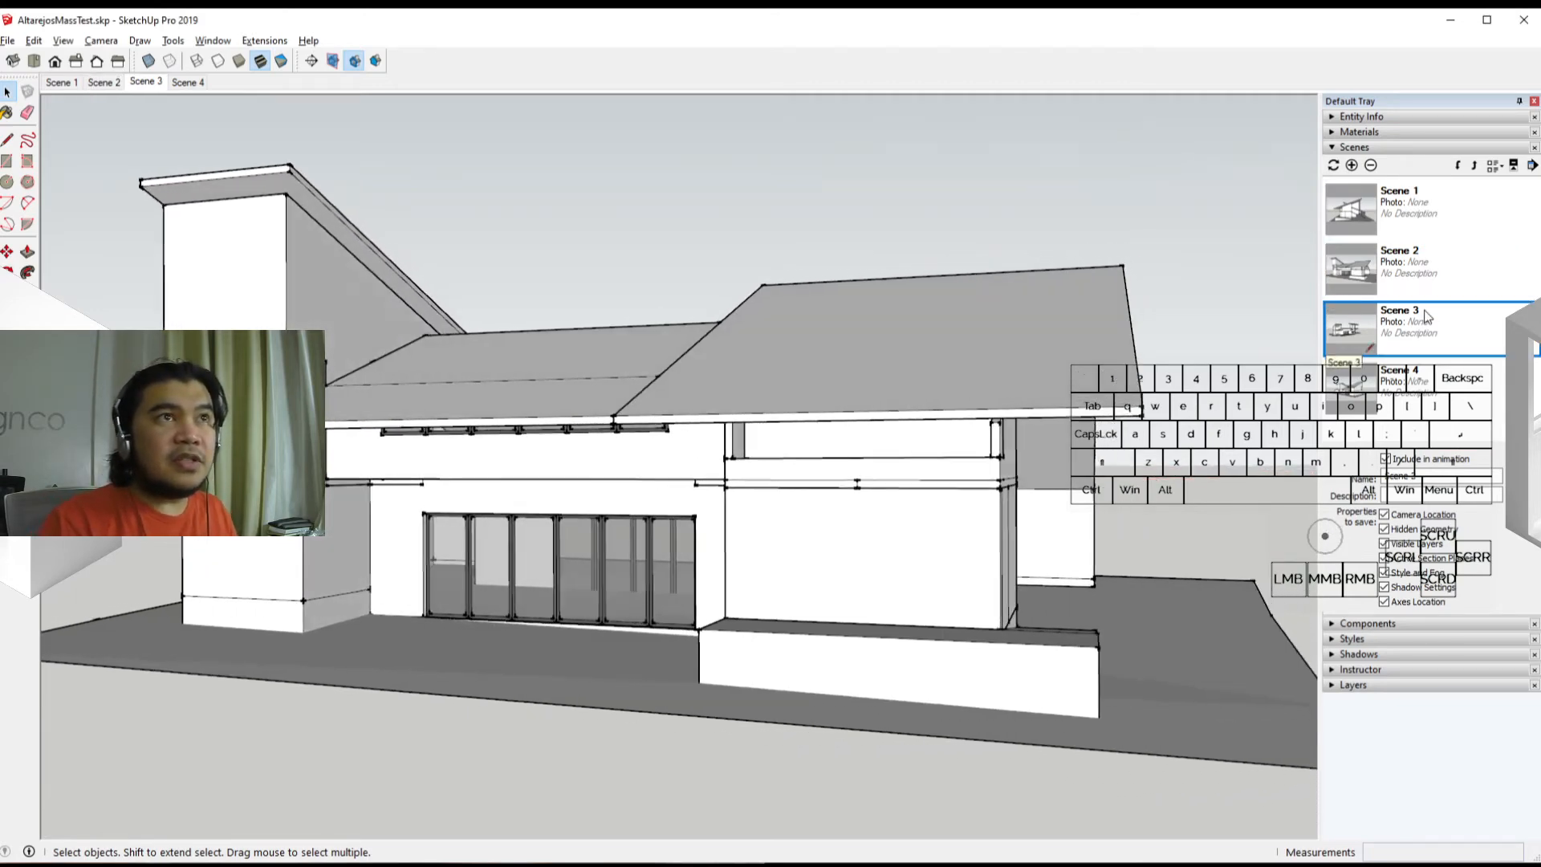